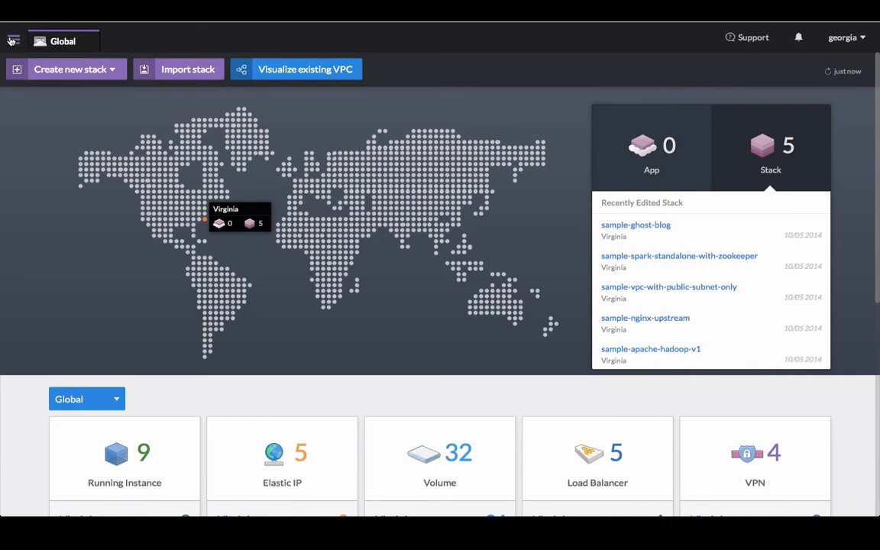
# - Create a new untitled stack in the US East - Virginia region
pyautogui.click(12, 41)
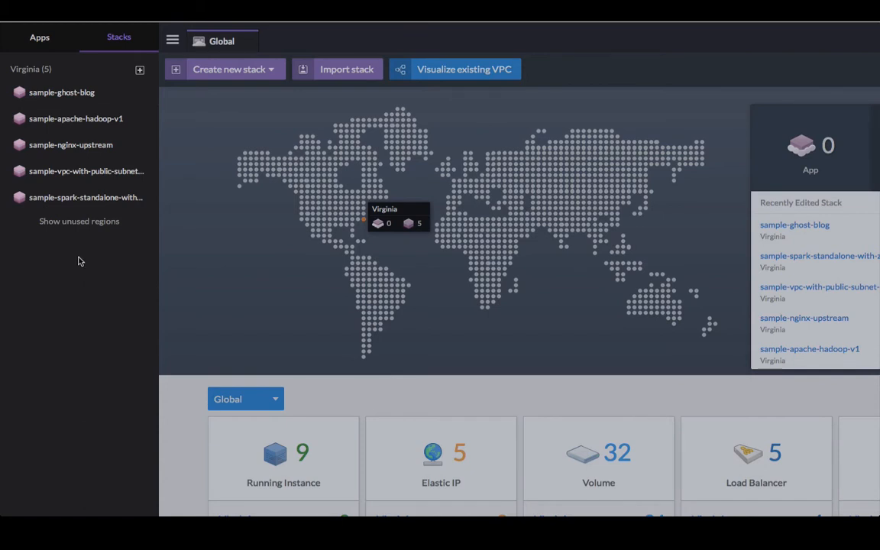
pyautogui.click(221, 41)
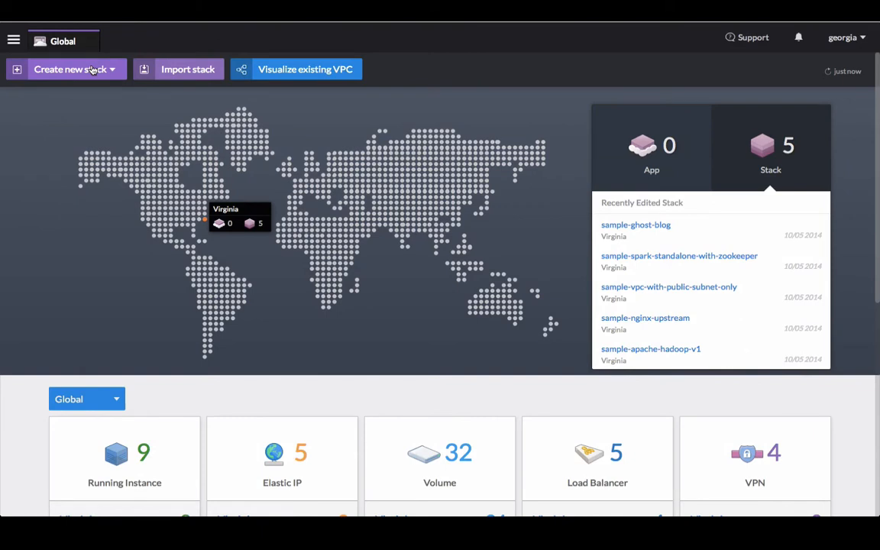
pyautogui.click(90, 70)
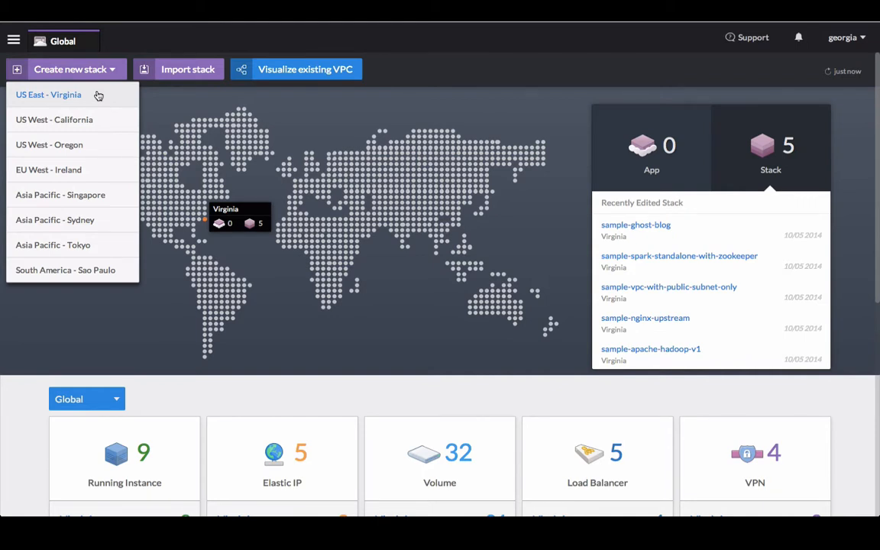
pyautogui.click(97, 94)
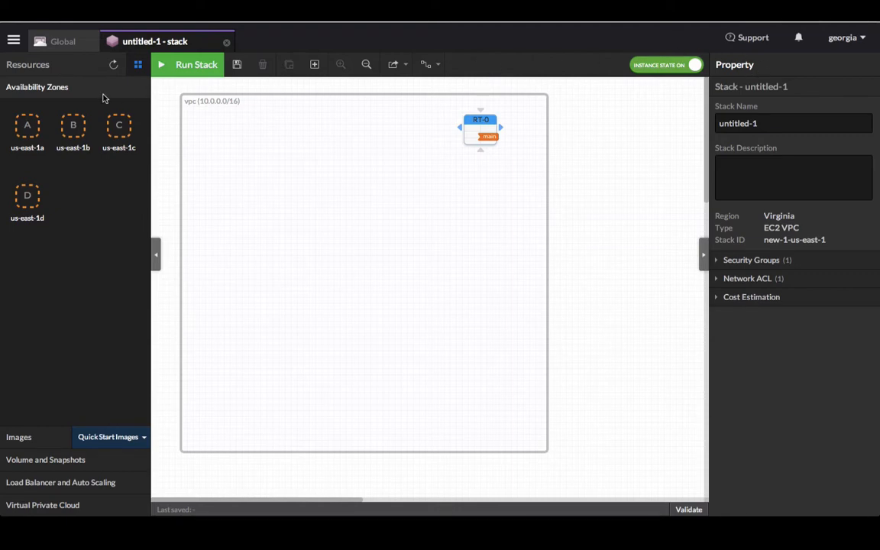
pyautogui.click(474, 137)
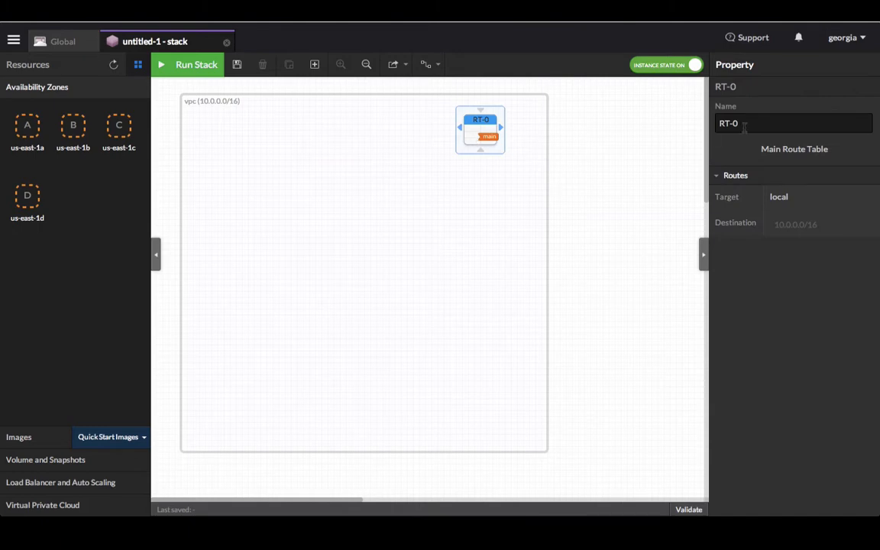
pyautogui.click(397, 262)
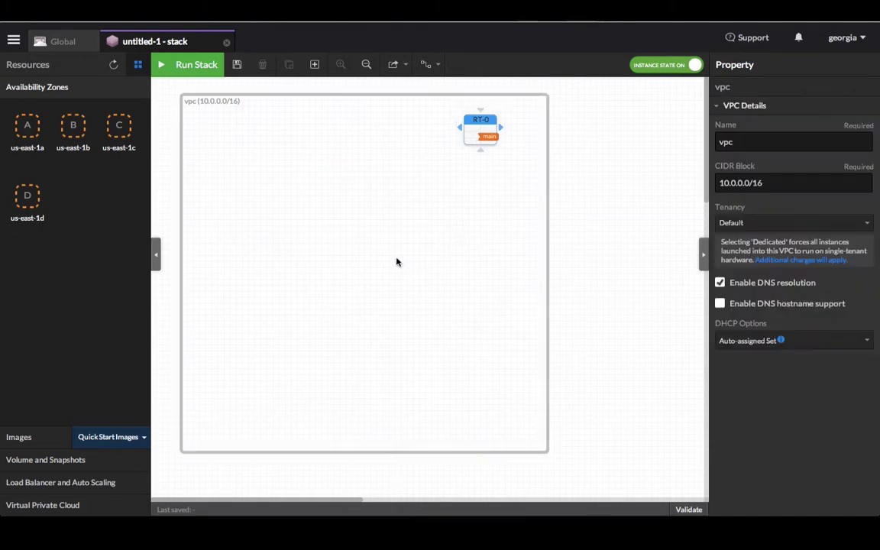
pyautogui.click(626, 265)
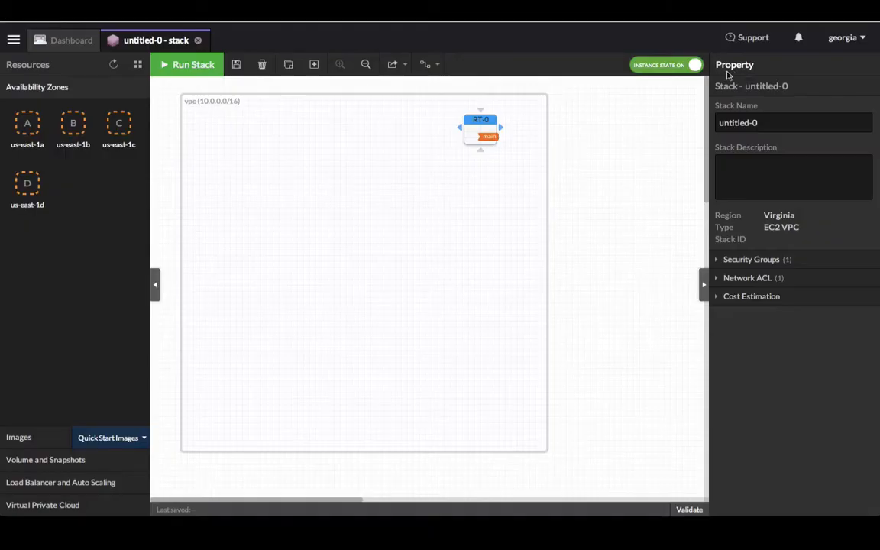
# - Rename the stack to Wordpress
pyautogui.moveTo(760, 123); pyautogui.dragTo(708, 121)
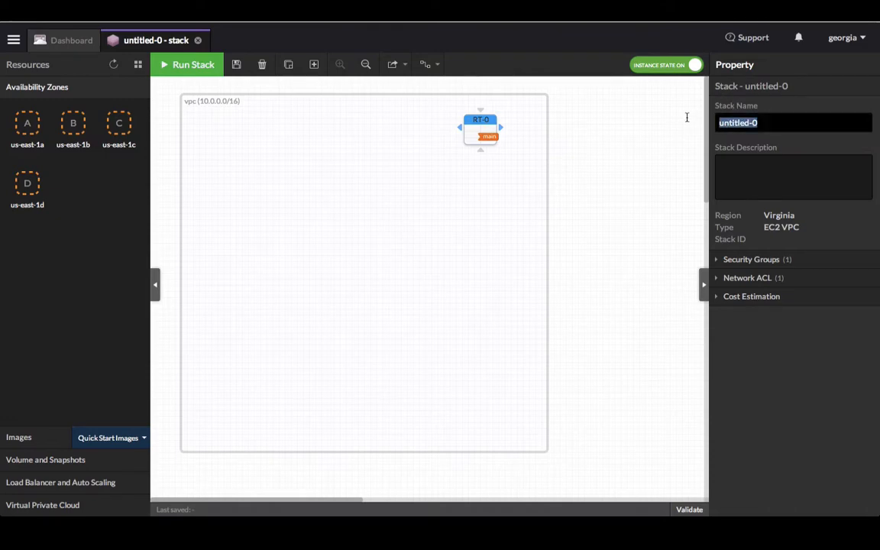
pyautogui.write('Wordpress')
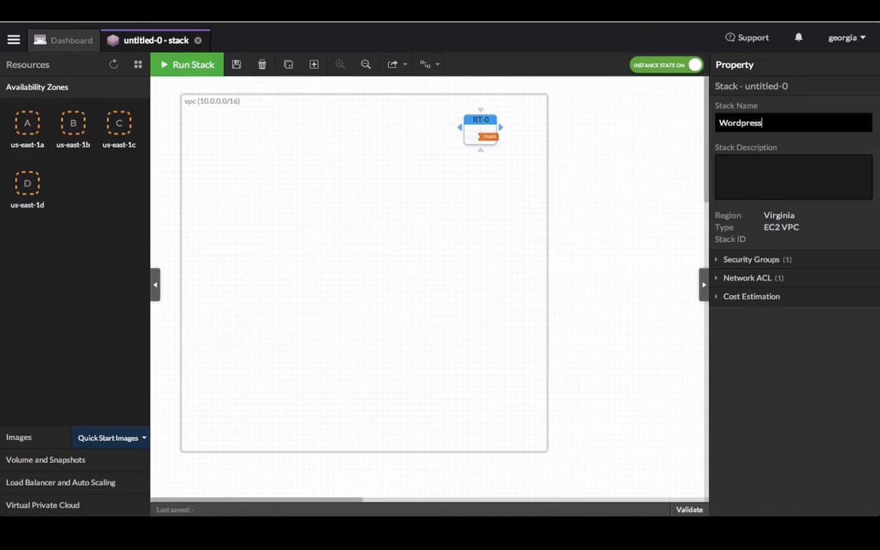
pyautogui.click(623, 162)
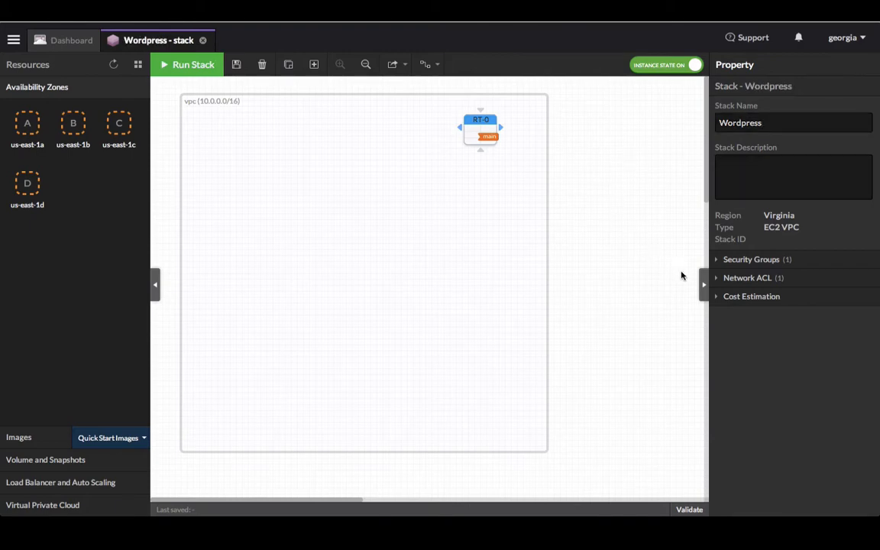
# - Remove DefaultSG's ALL 0-65535 rule, keeping TCP 22, and start a new security group
pyautogui.click(751, 259)
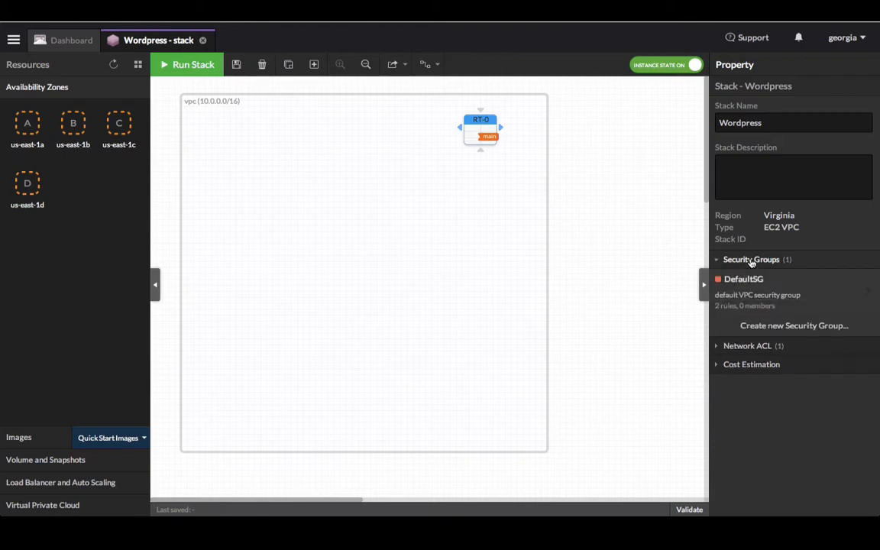
pyautogui.click(875, 300)
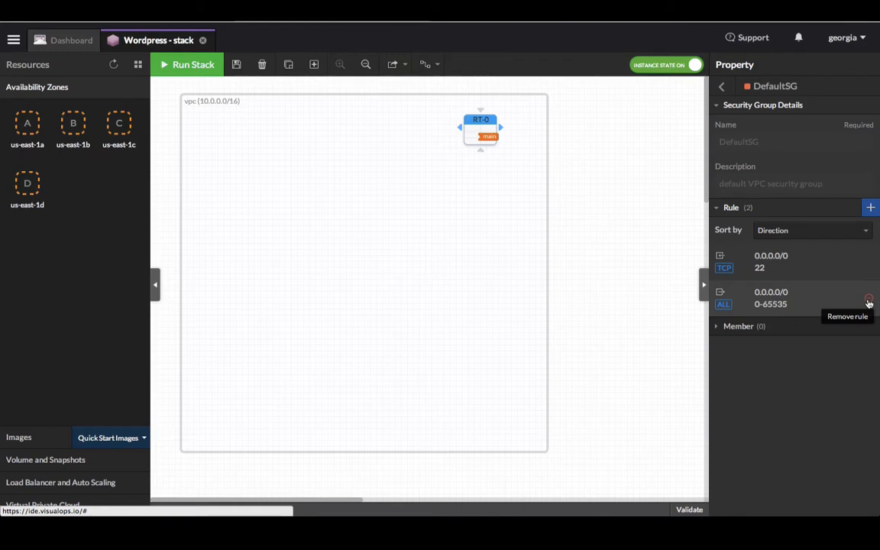
pyautogui.click(868, 301)
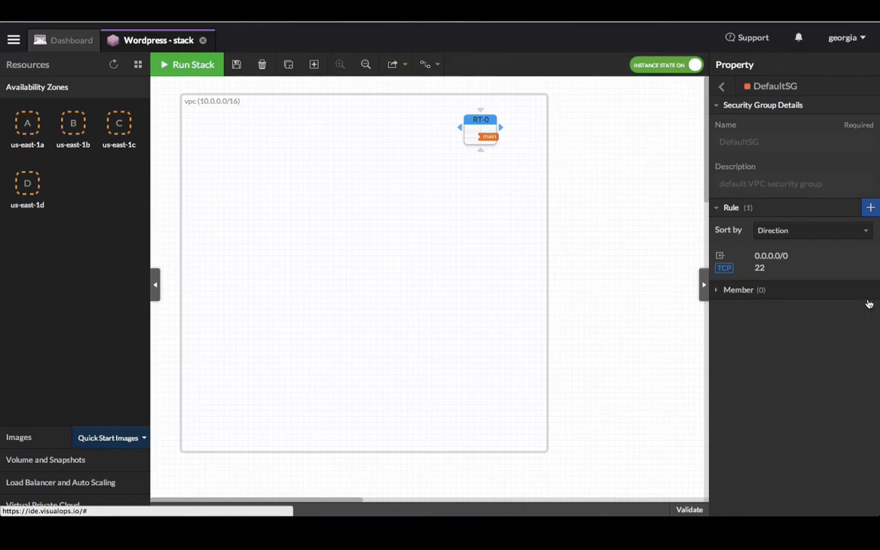
pyautogui.click(728, 92)
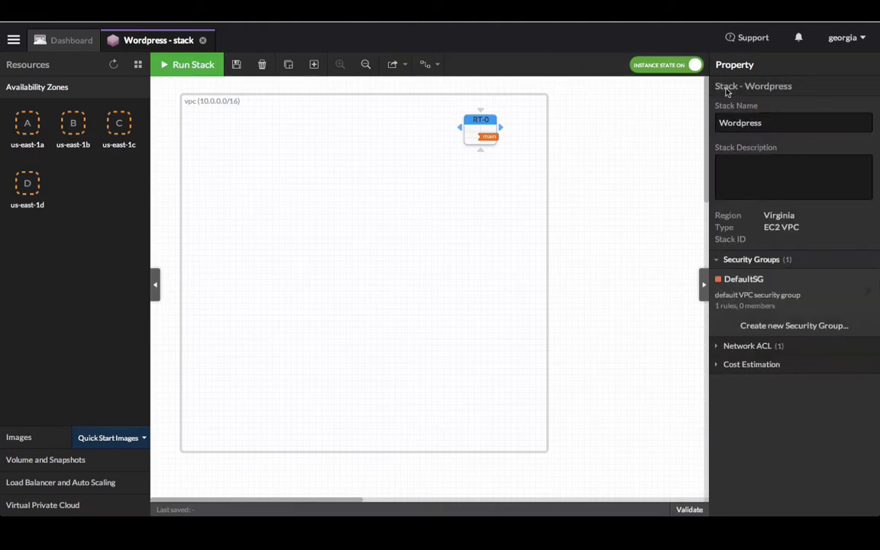
pyautogui.click(758, 327)
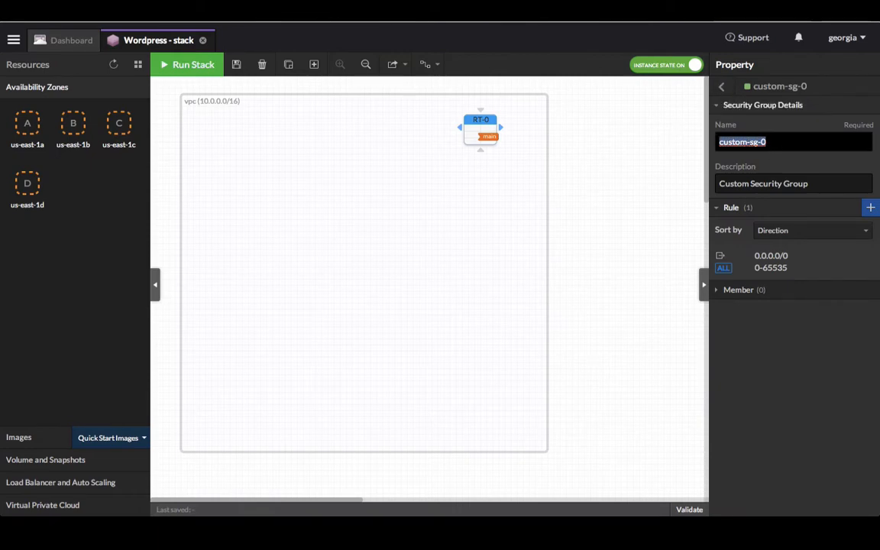
# - Name the new group sg-web, describe it 'Web Server SG', and delete its allow-all rule
pyautogui.write('sg-web')
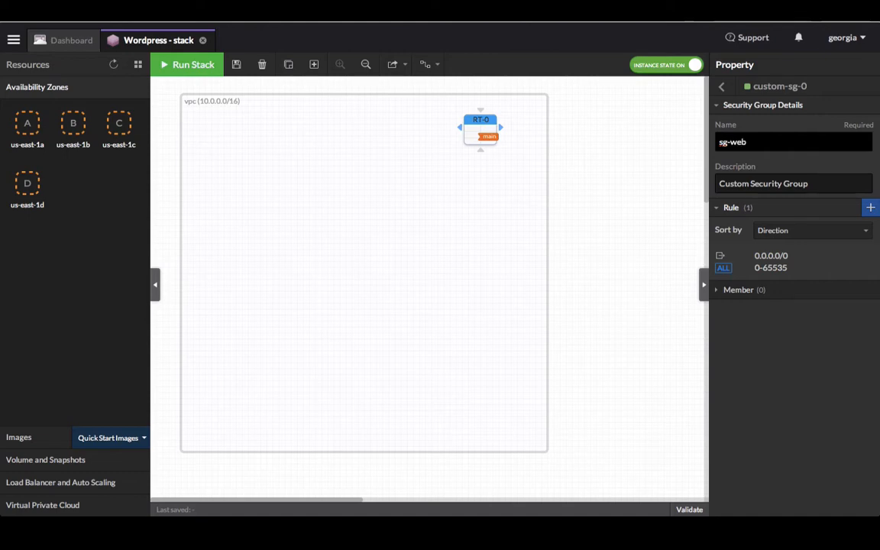
pyautogui.press('Tab')
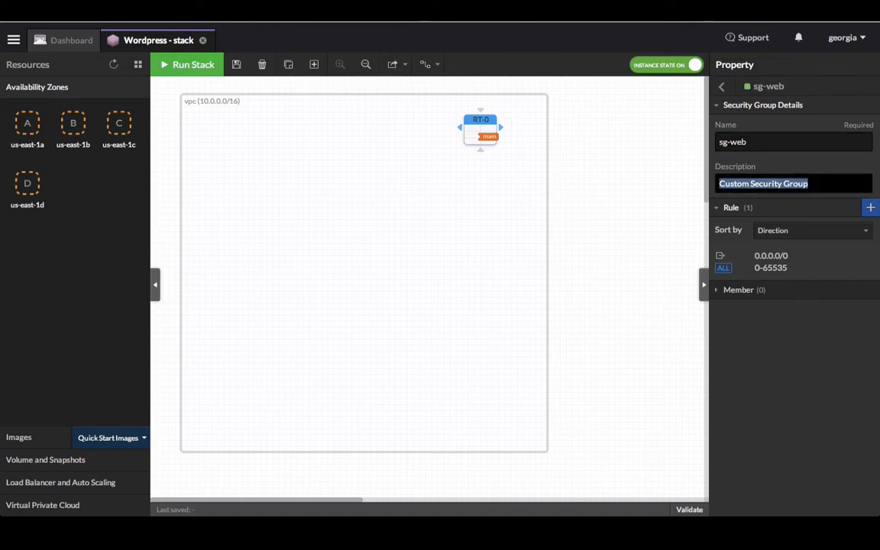
pyautogui.write('Web')
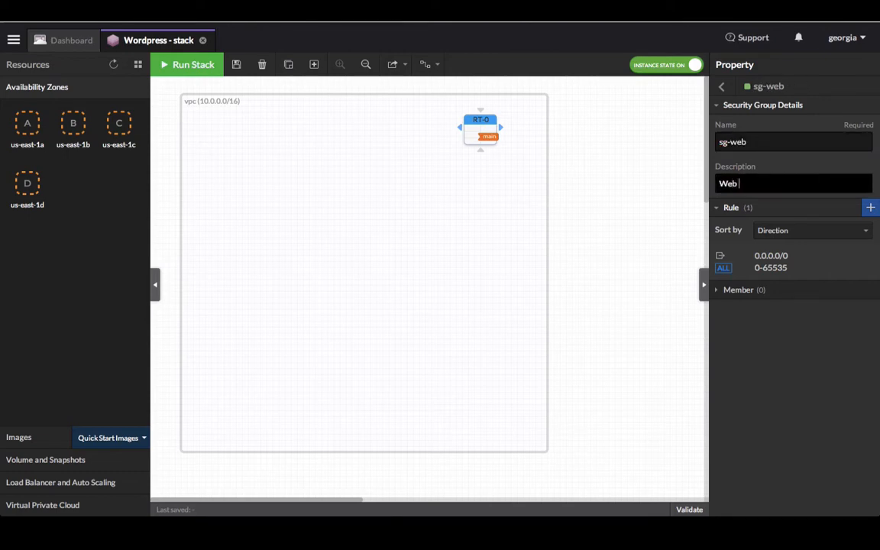
pyautogui.write(' Server SG')
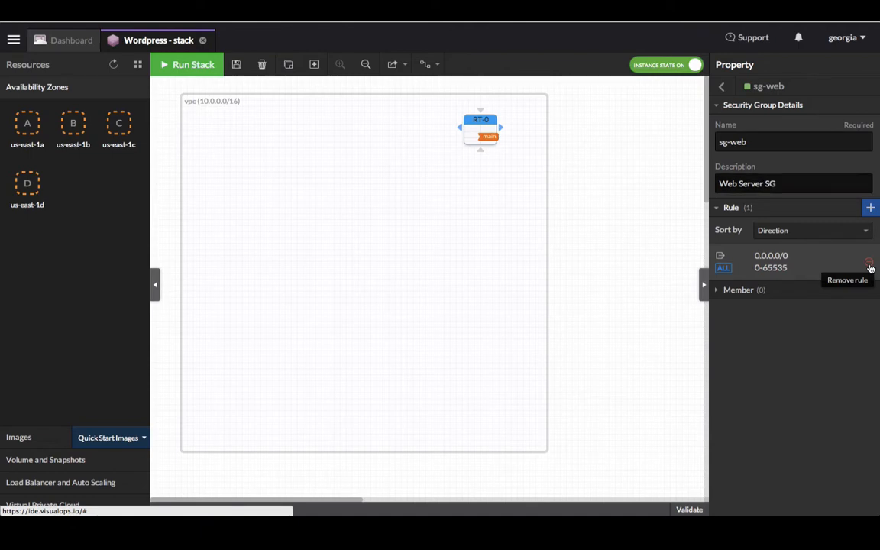
pyautogui.click(869, 264)
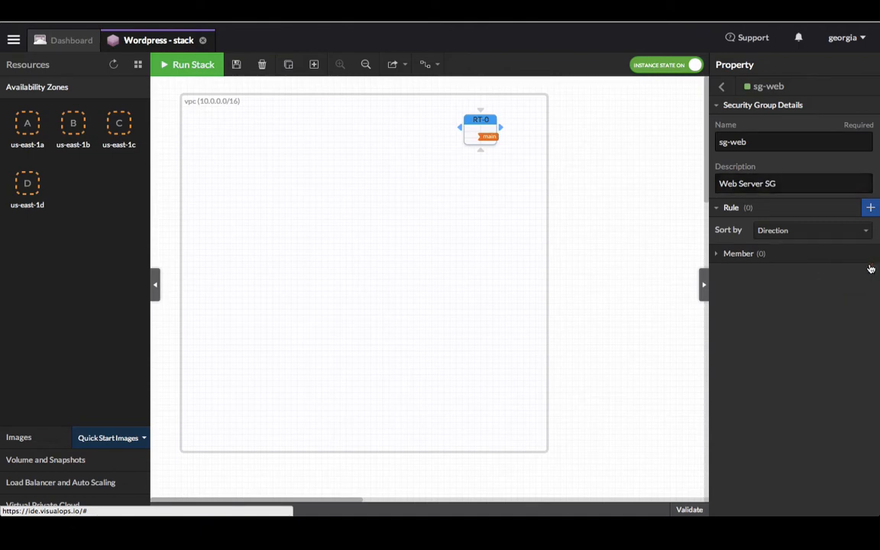
# - Add an inbound TCP 80 rule from 0.0.0.0/0 to sg-web
pyautogui.click(869, 209)
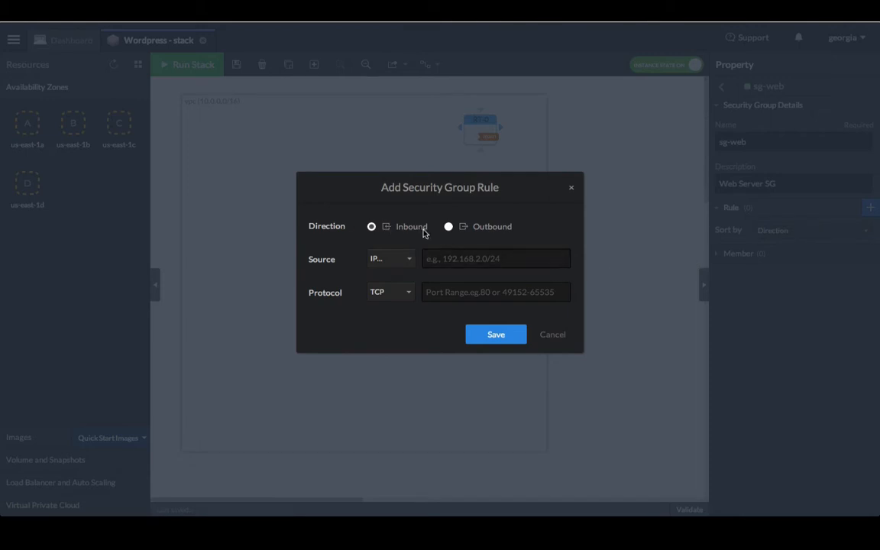
pyautogui.click(450, 264)
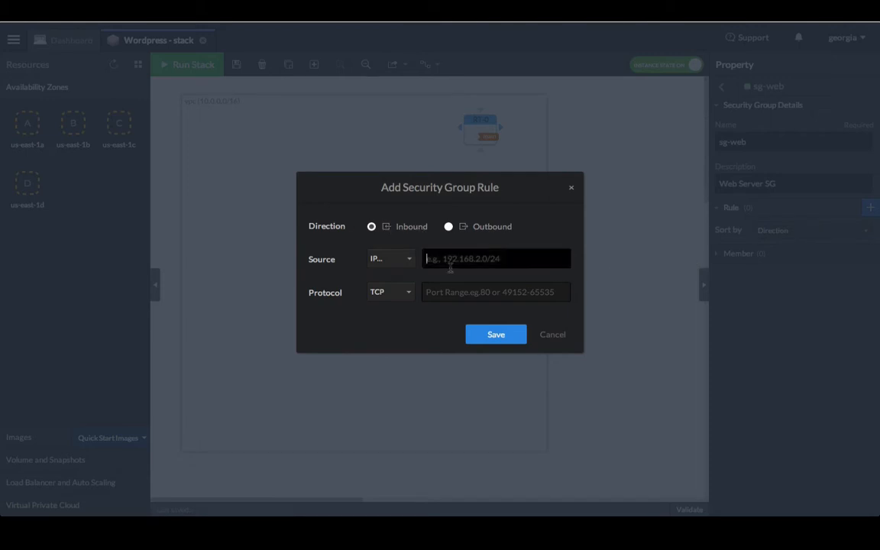
pyautogui.write('0.0.0.0/0')
pyautogui.press('Tab')
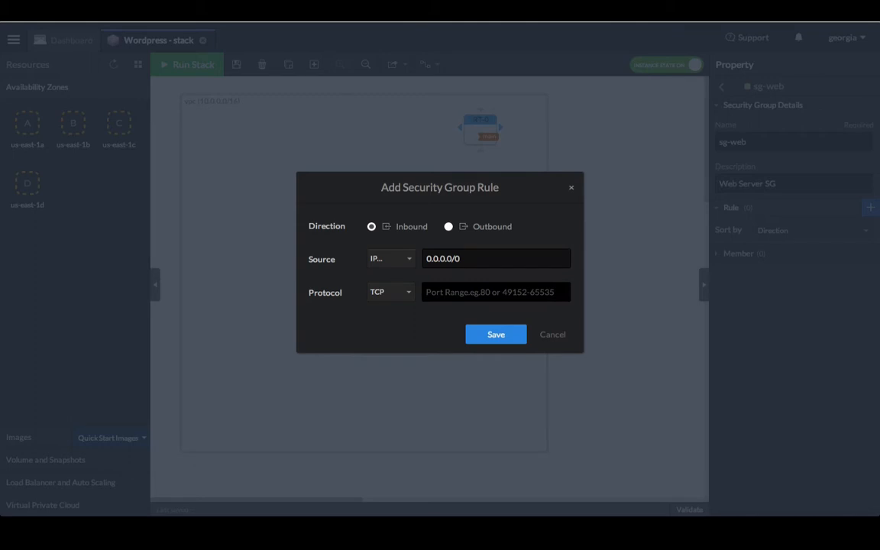
pyautogui.click(404, 296)
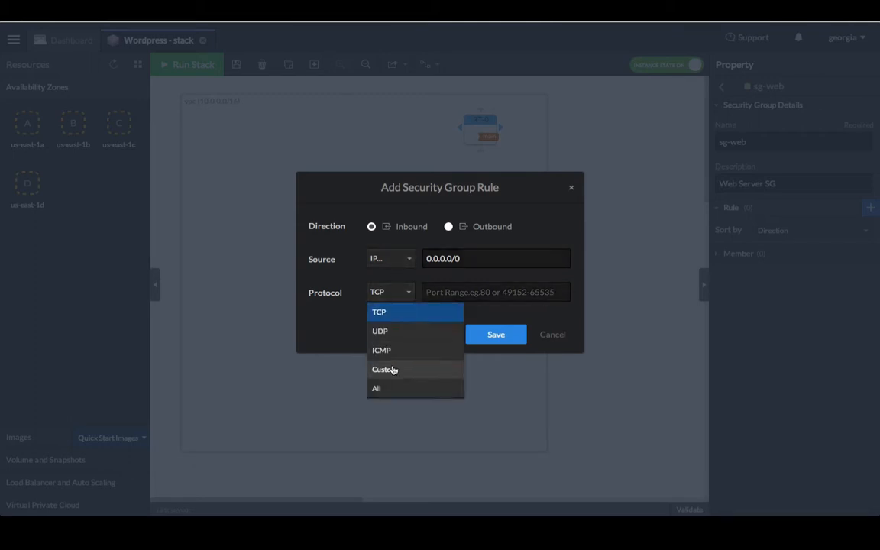
pyautogui.click(389, 312)
pyautogui.click(436, 292)
pyautogui.write('8')
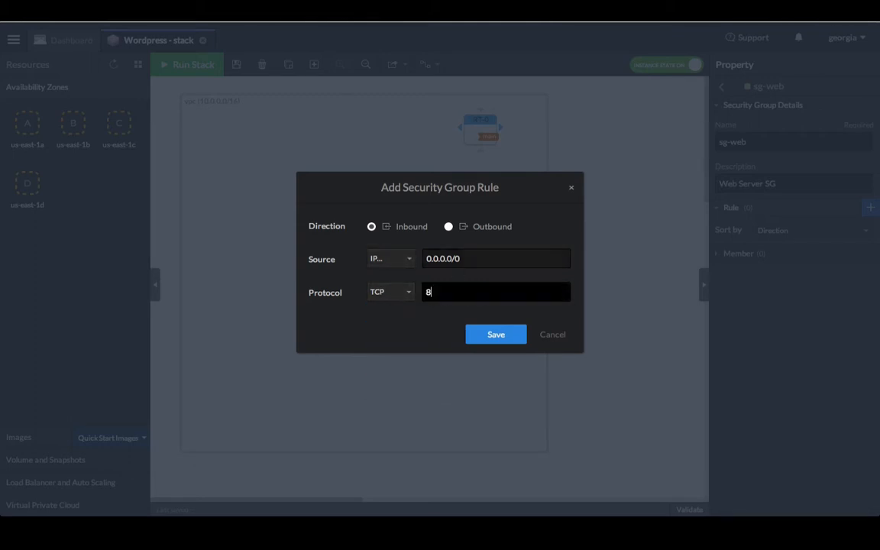
pyautogui.write('0')
pyautogui.click(497, 338)
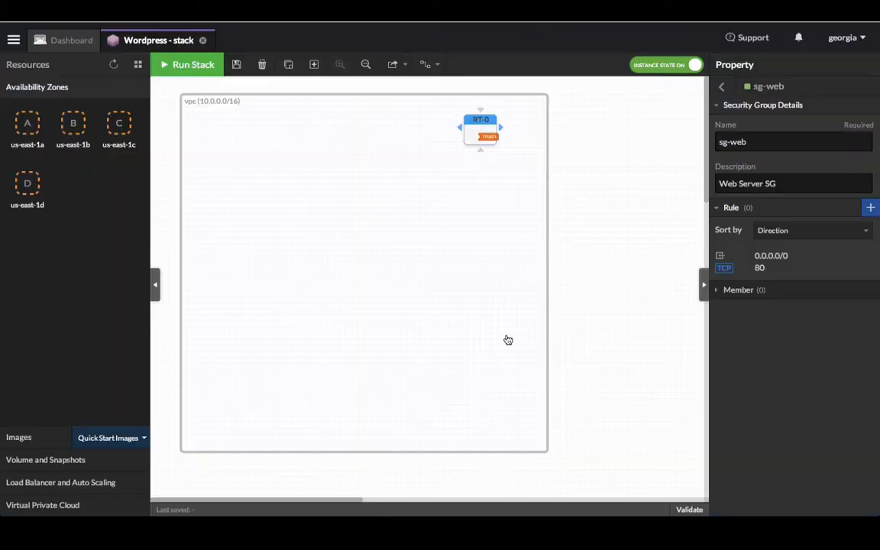
pyautogui.click(720, 86)
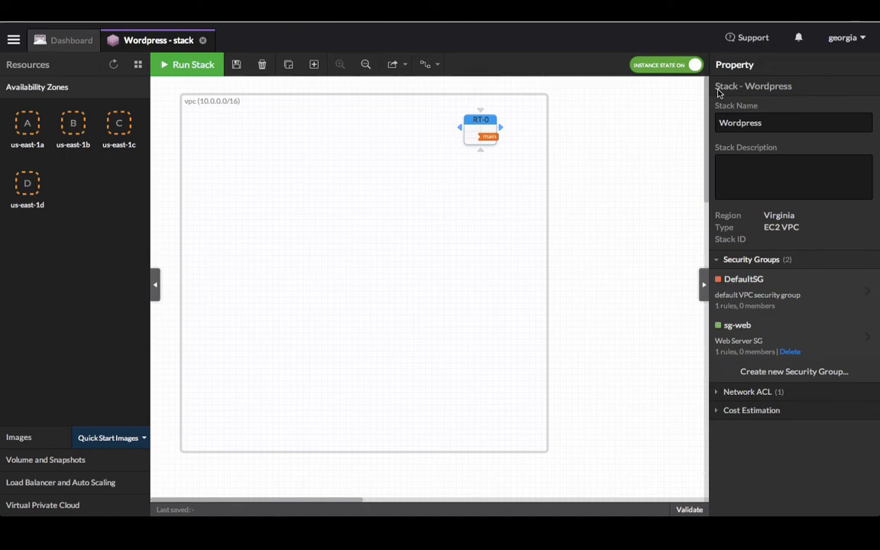
# - Create security group sg-db described 'DB Server SG' and delete its only rule
pyautogui.click(789, 372)
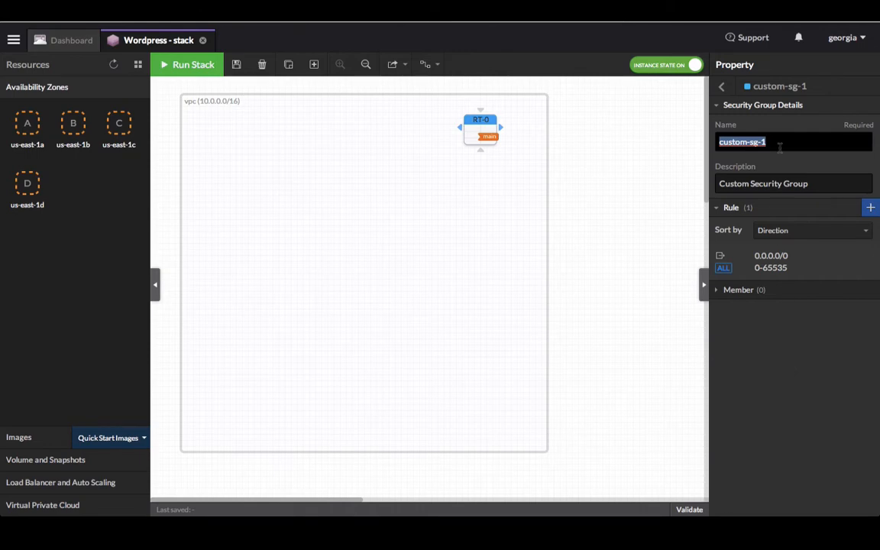
pyautogui.write('sg-db')
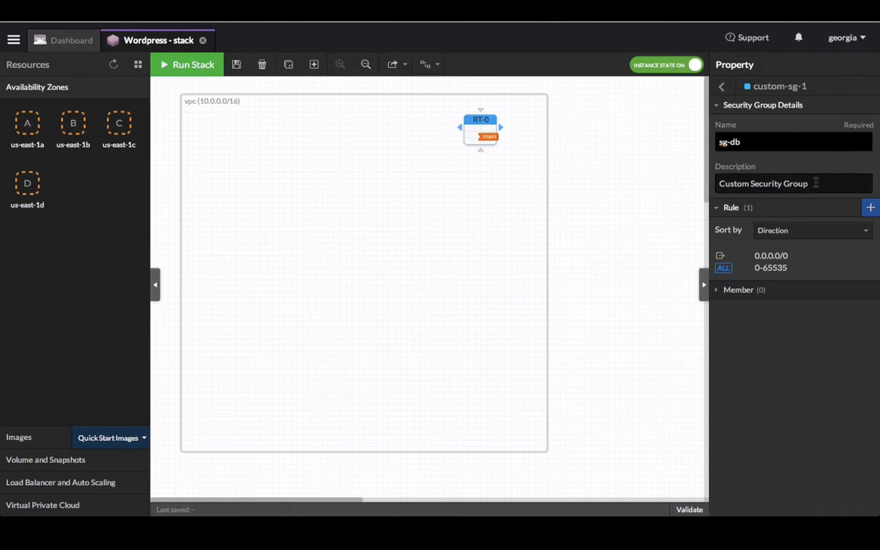
pyautogui.moveTo(808, 183); pyautogui.dragTo(709, 181)
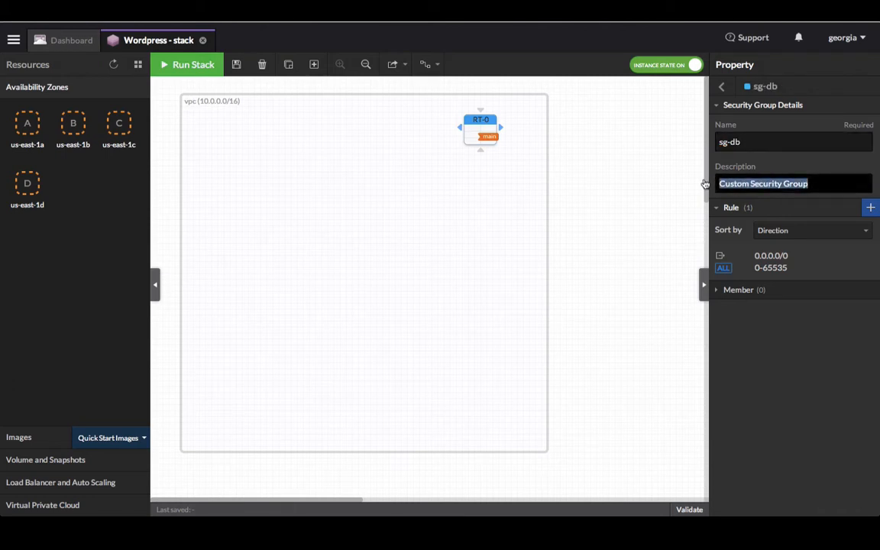
pyautogui.write('DB Serve')
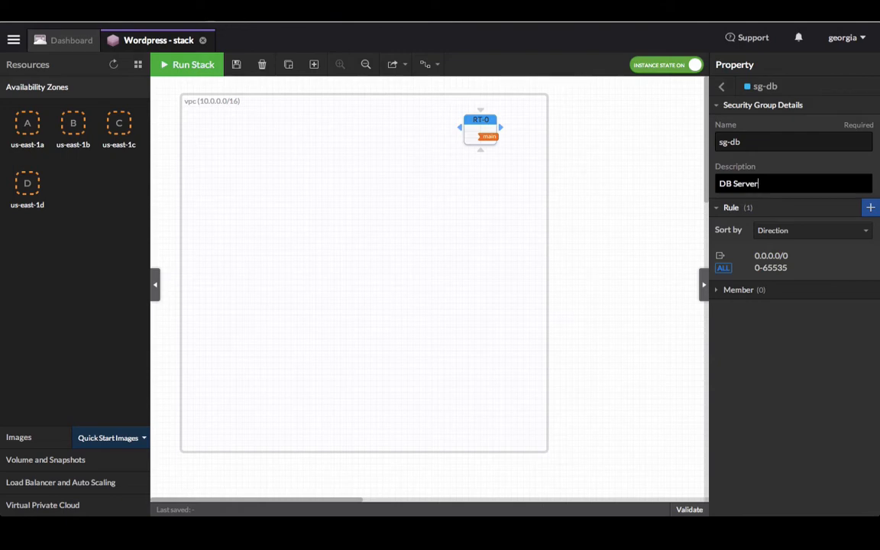
pyautogui.write('r SG')
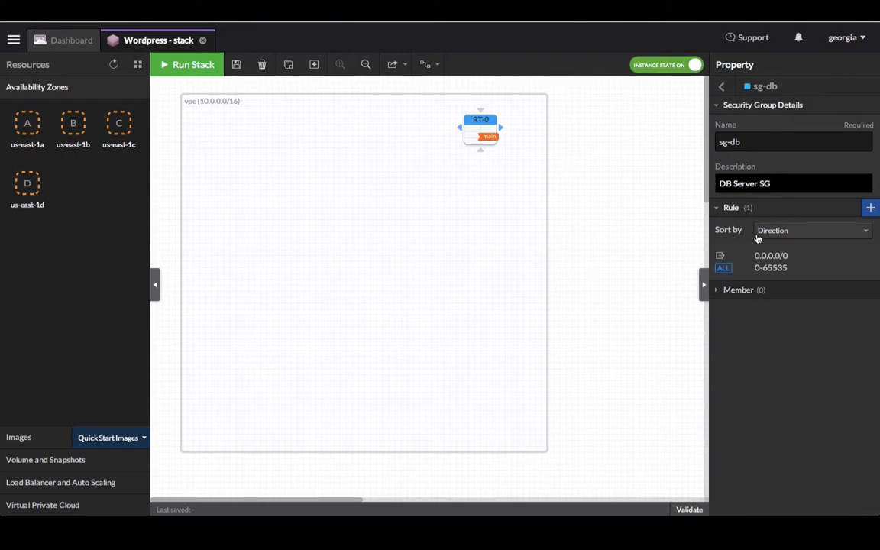
pyautogui.click(871, 264)
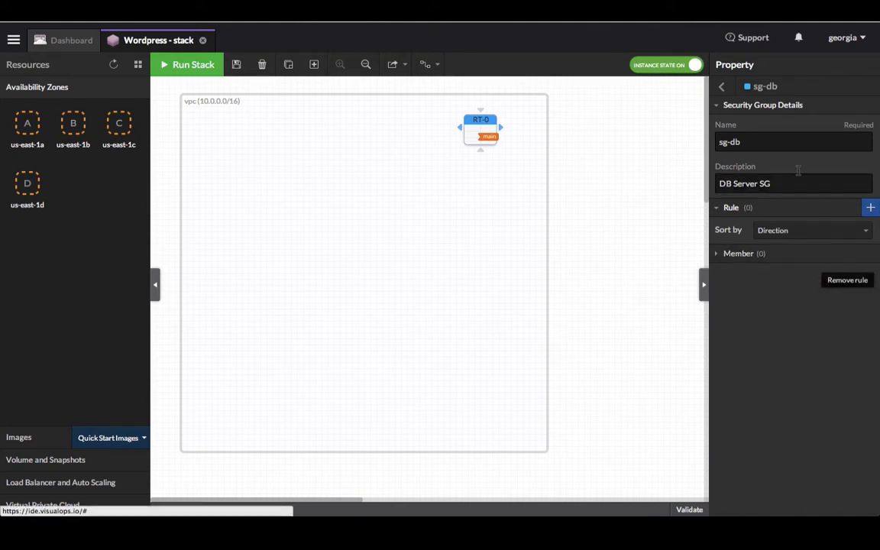
pyautogui.click(721, 88)
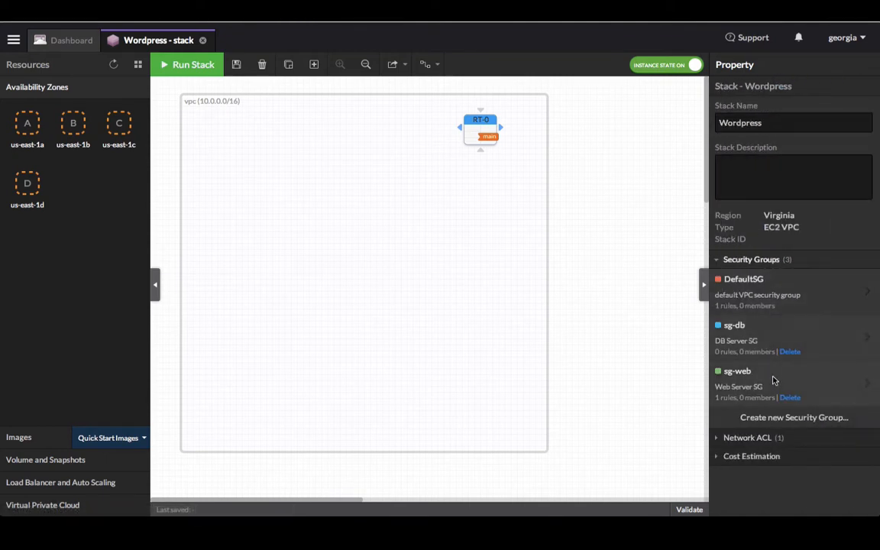
# - Create security group sg-visualops described 'VisualOps SG' and delete its default allow-all rule
pyautogui.click(782, 419)
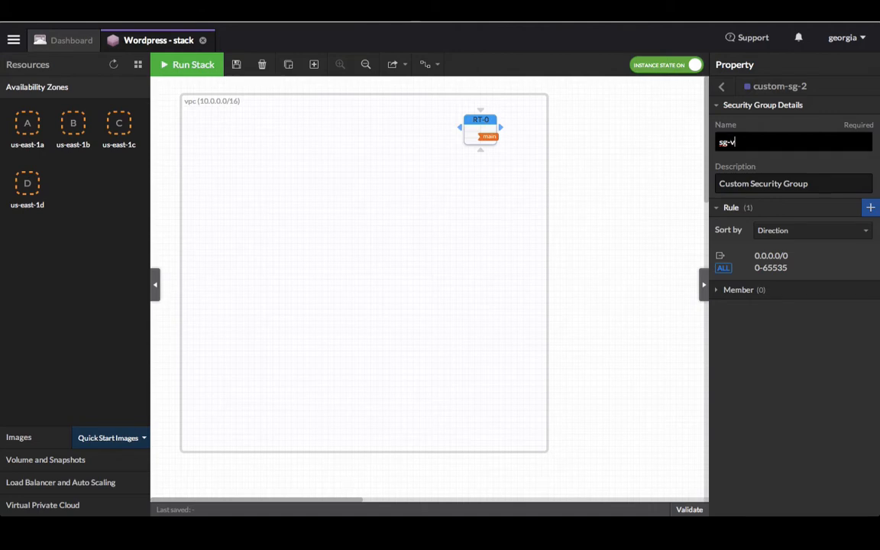
pyautogui.write('sg-visualops')
pyautogui.press('Tab')
pyautogui.write('Visual')
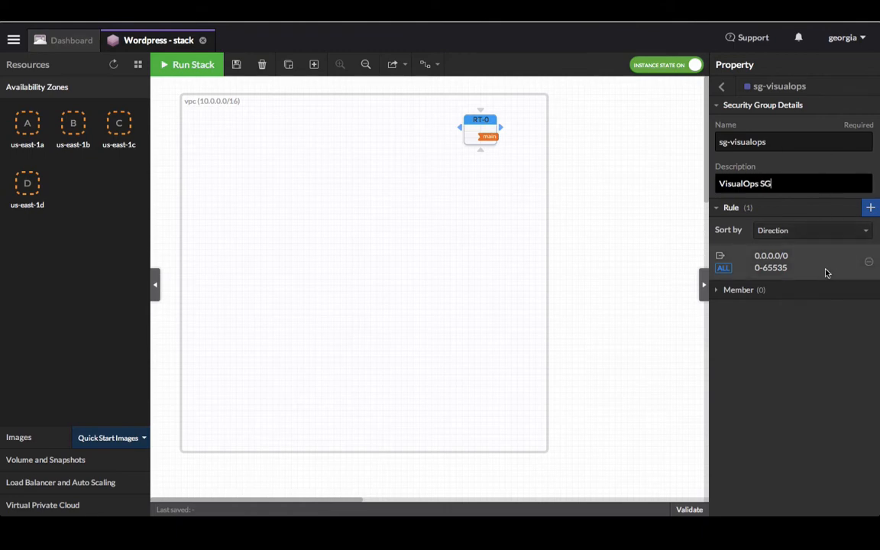
pyautogui.click(868, 265)
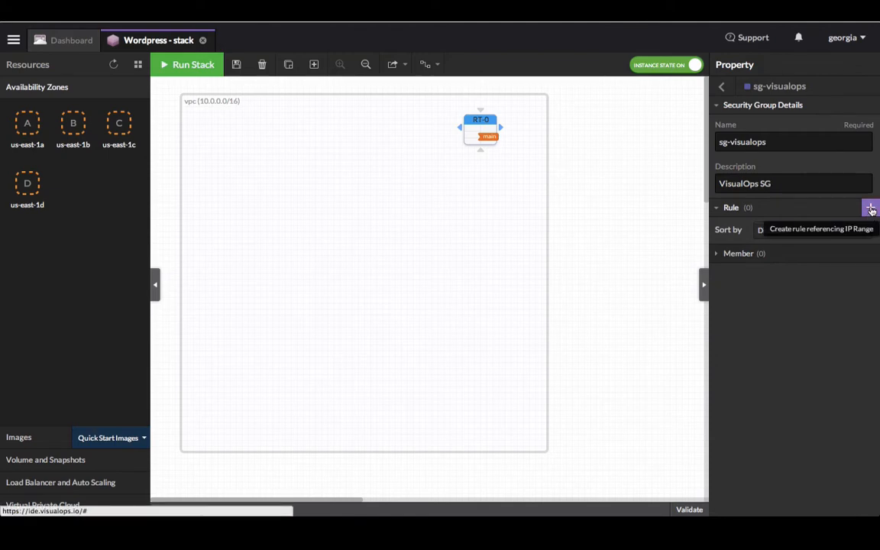
# - Add an outbound TCP 80 rule to 0.0.0.0/0 on sg-visualops
pyautogui.click(870, 208)
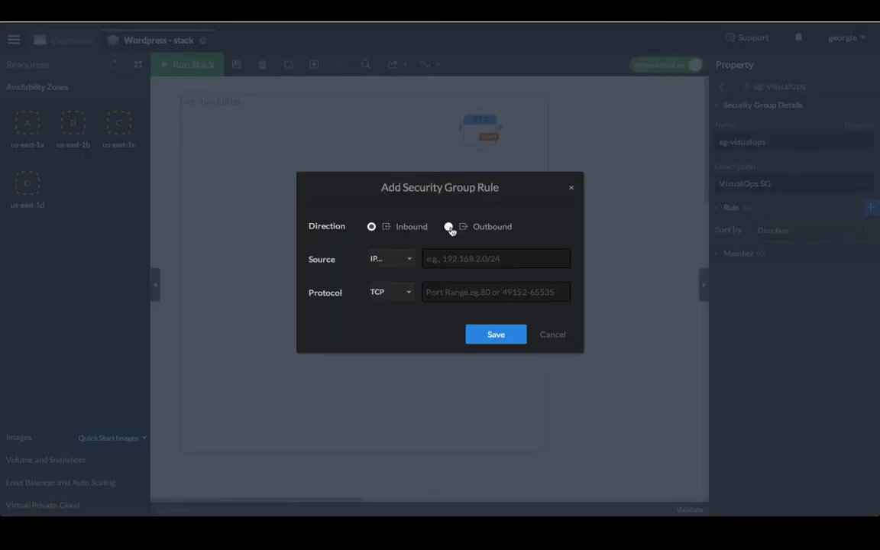
pyautogui.click(449, 227)
pyautogui.click(444, 259)
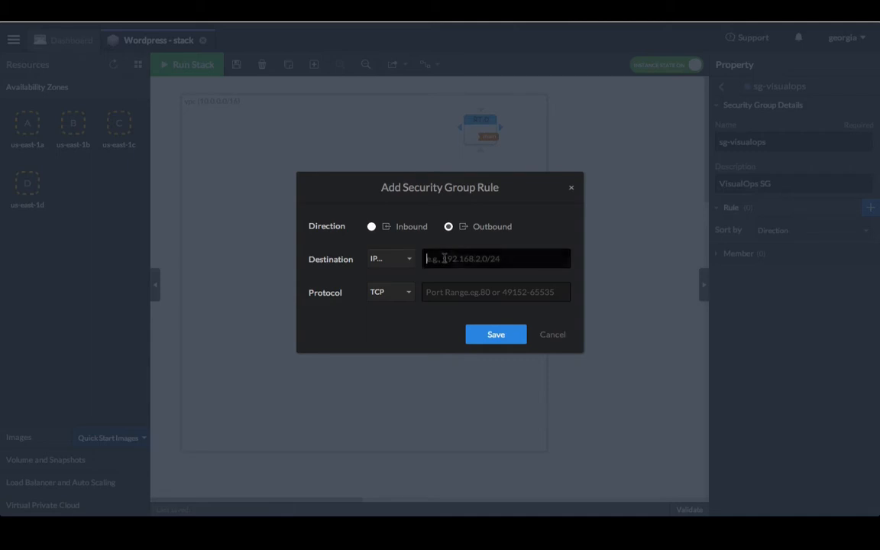
pyautogui.write('0.0.0')
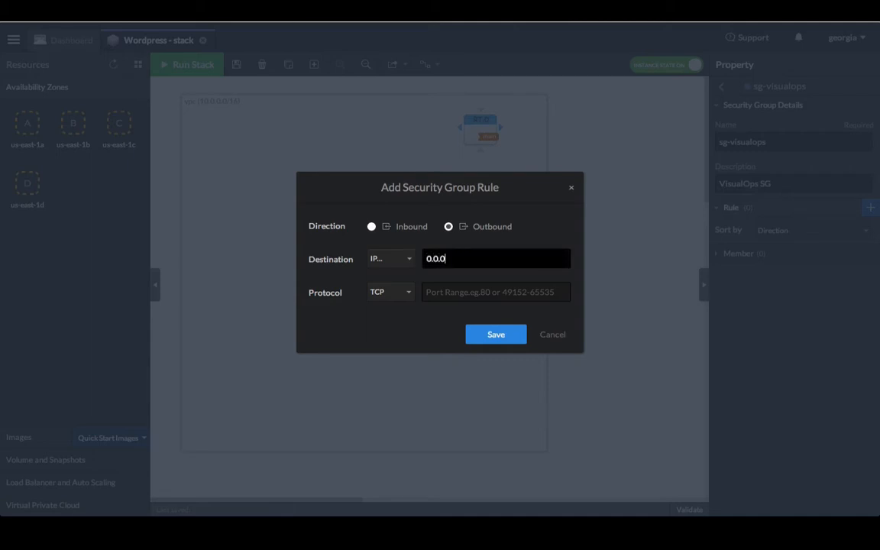
pyautogui.write('.0/0')
pyautogui.click(456, 290)
pyautogui.write('80')
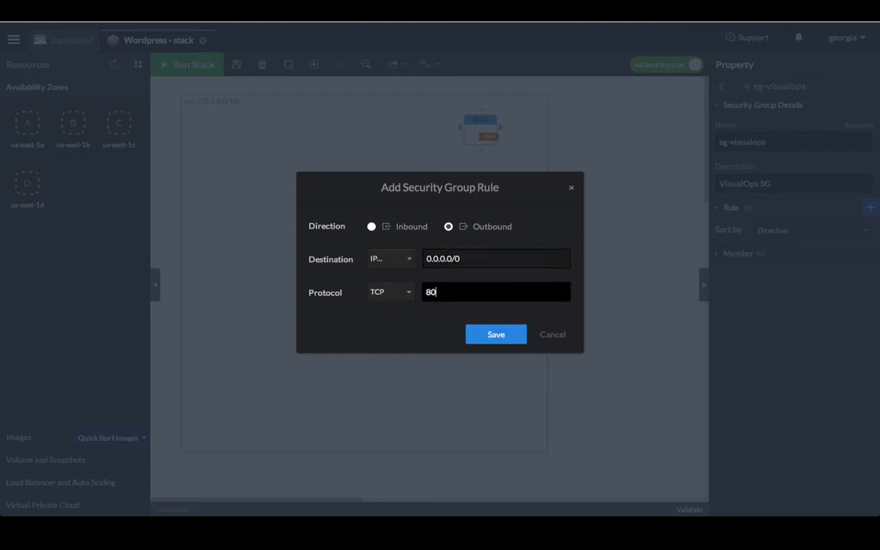
pyautogui.click(491, 333)
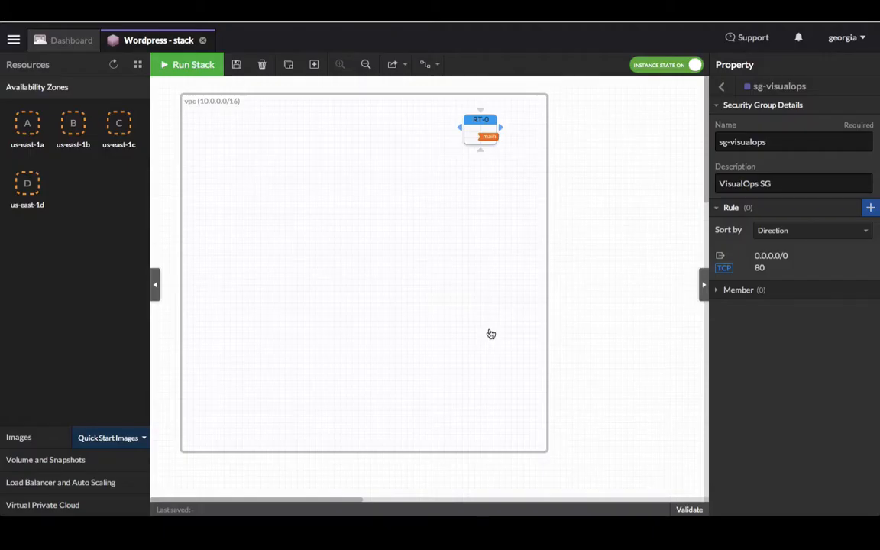
# - Add a second outbound rule, TCP 443 to 0.0.0.0/0
pyautogui.click(871, 207)
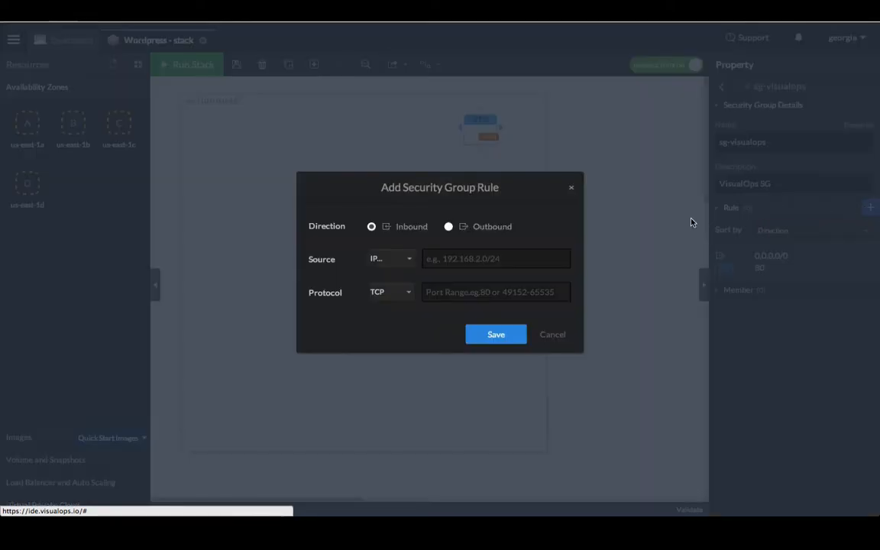
pyautogui.click(449, 227)
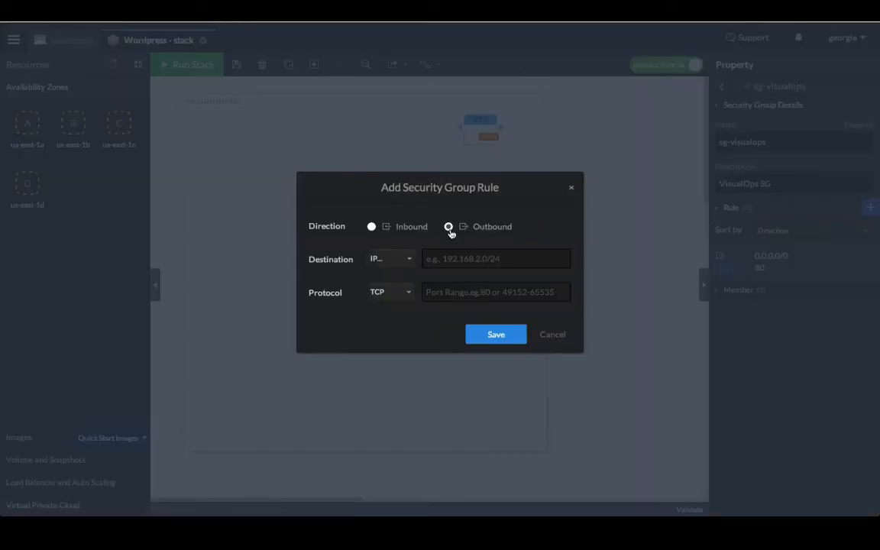
pyautogui.click(462, 260)
pyautogui.write('0.')
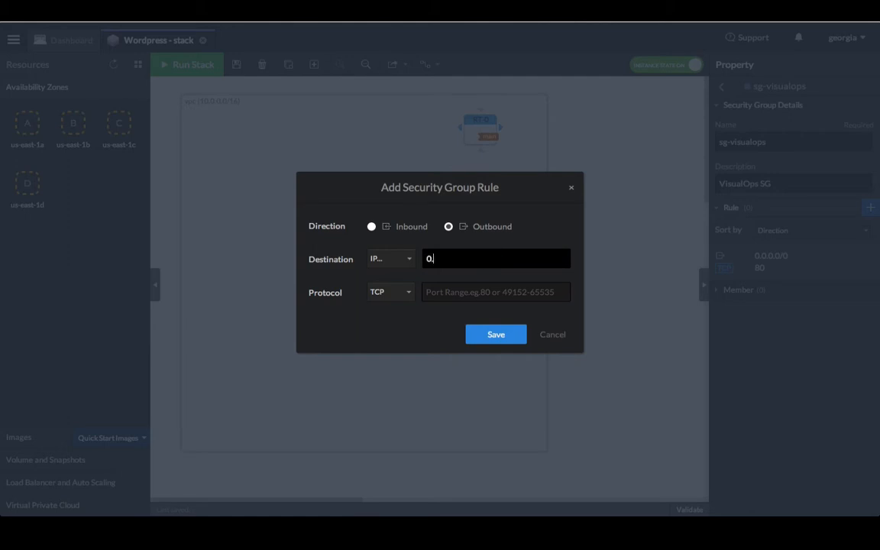
pyautogui.write('0.0.0/0')
pyautogui.click(463, 291)
pyautogui.write('443')
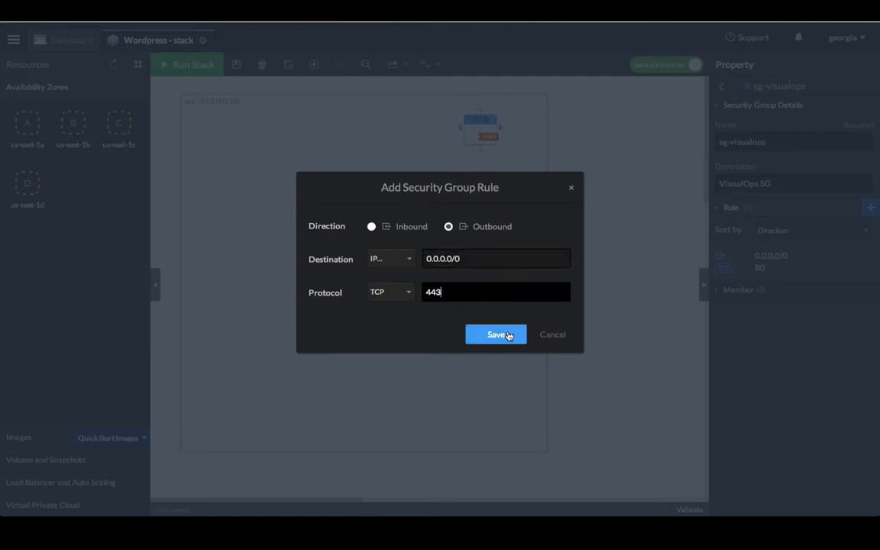
pyautogui.click(505, 337)
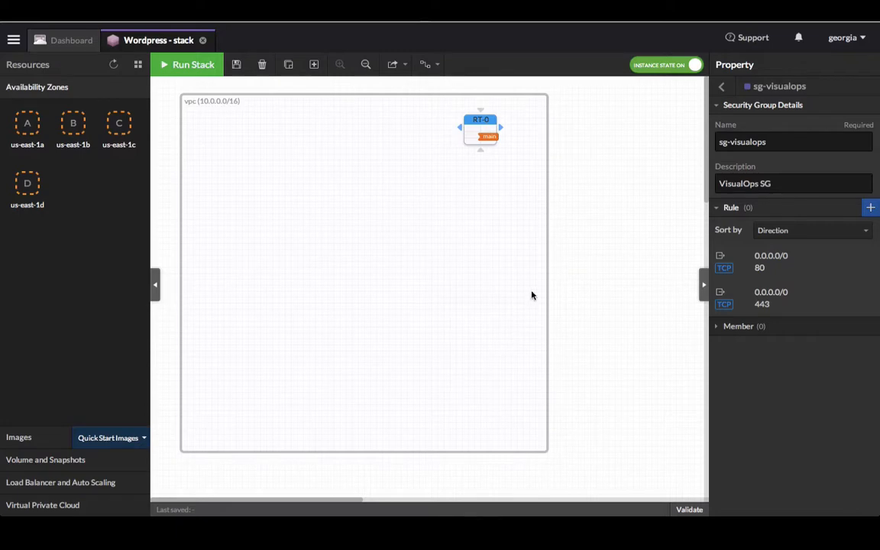
pyautogui.click(722, 88)
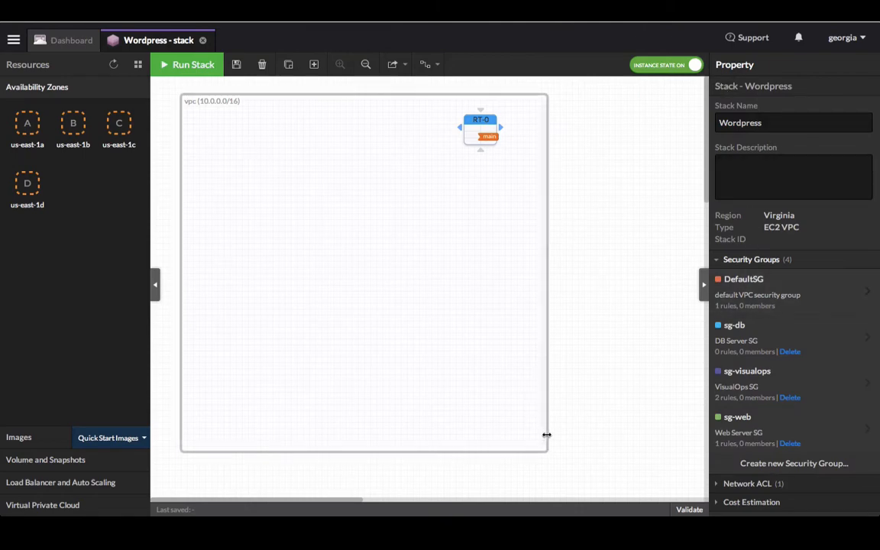
# - Widen the VPC, move RT-0 right, and add zones us-east-1a and us-east-1b with subnets
pyautogui.moveTo(547, 435); pyautogui.dragTo(674, 424)
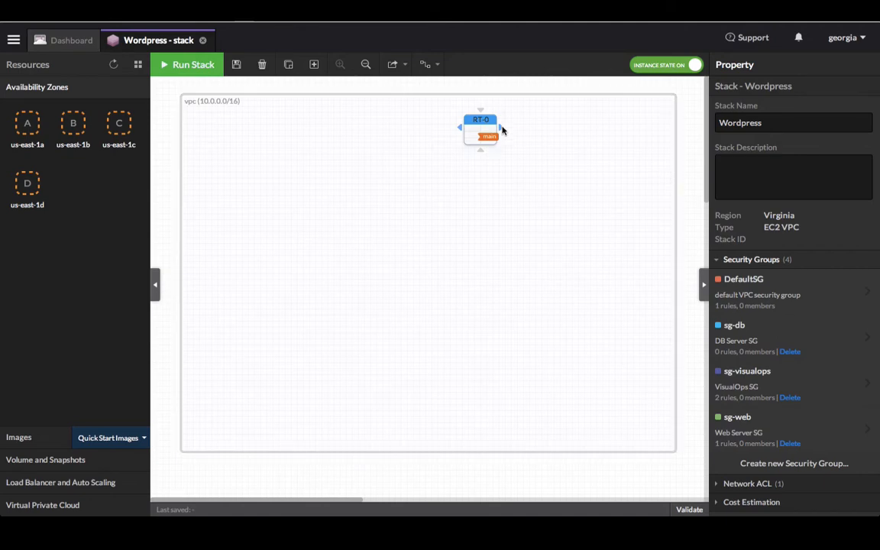
pyautogui.moveTo(473, 132); pyautogui.dragTo(620, 139)
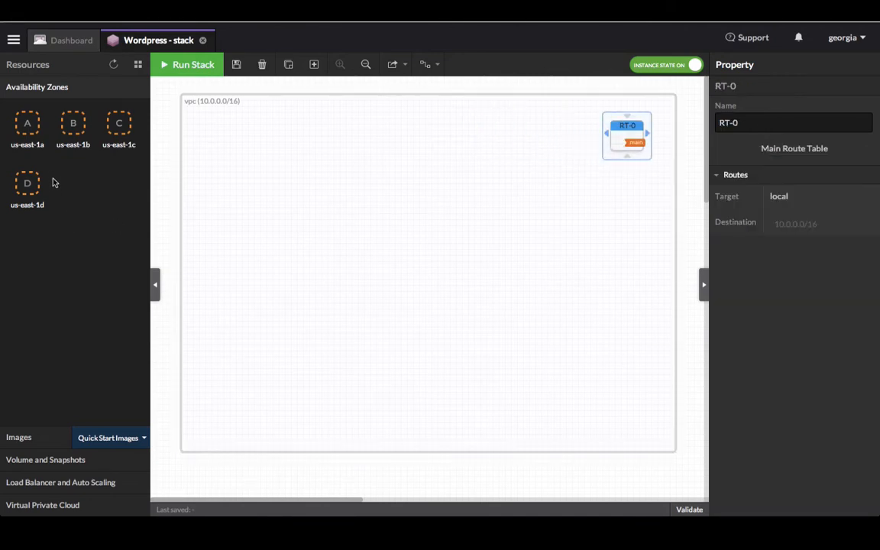
pyautogui.moveTo(28, 128); pyautogui.dragTo(318, 131)
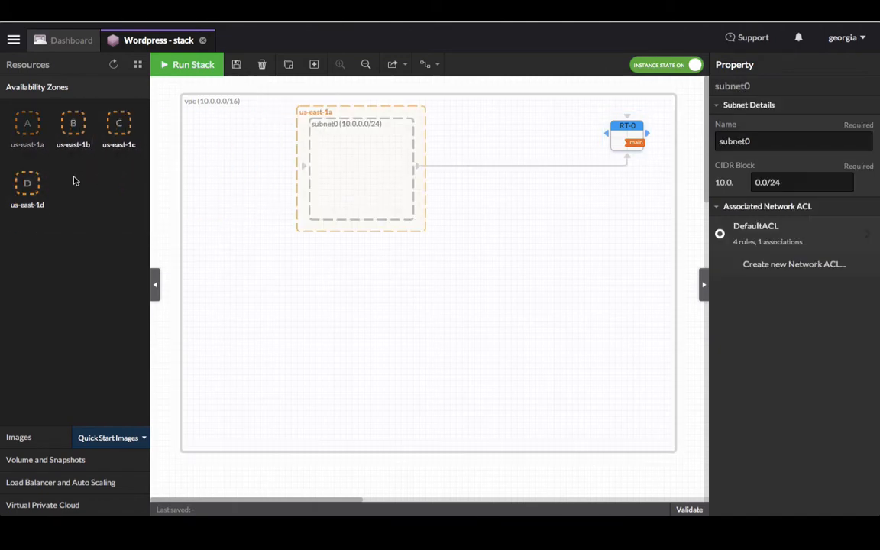
pyautogui.moveTo(73, 125); pyautogui.dragTo(345, 283)
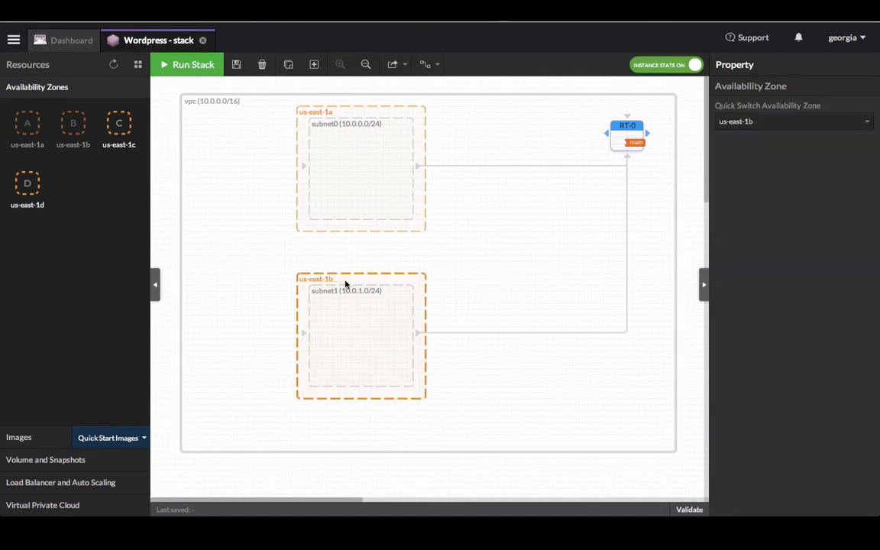
pyautogui.moveTo(419, 229); pyautogui.dragTo(590, 243)
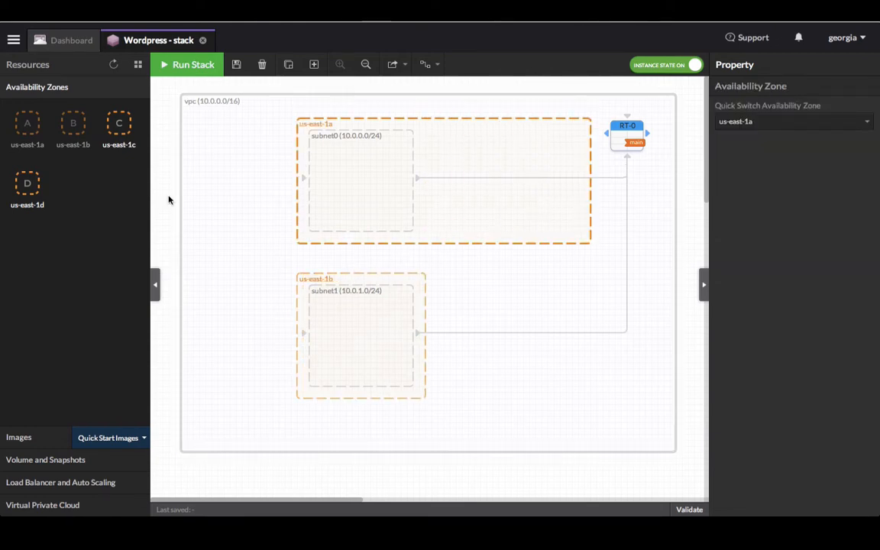
pyautogui.click(86, 505)
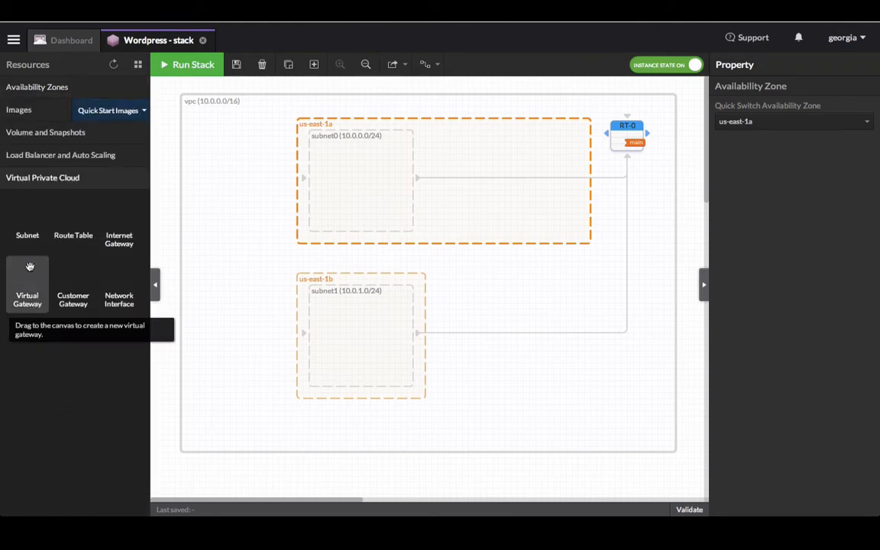
# - Add subnet2 in us-east-1a and an Internet gateway, then tidy the zone layout
pyautogui.moveTo(29, 237); pyautogui.dragTo(524, 161)
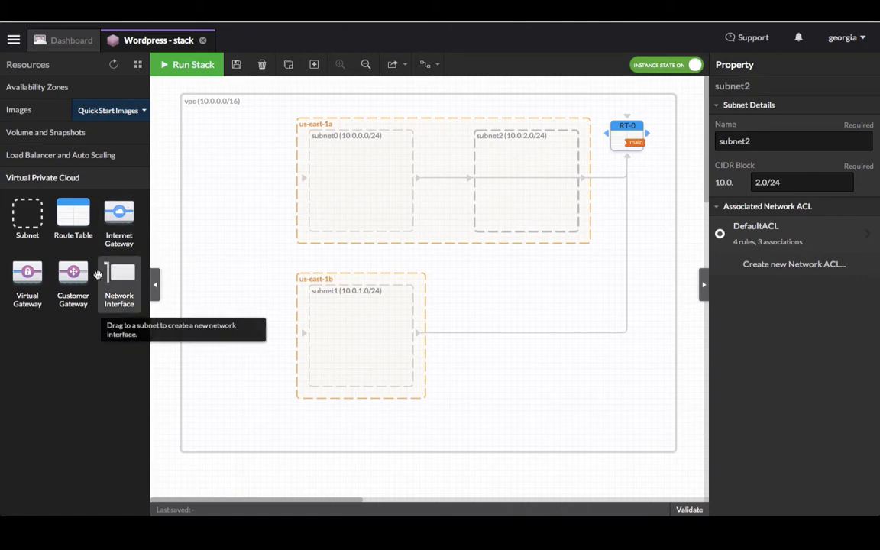
pyautogui.moveTo(120, 238); pyautogui.dragTo(184, 215)
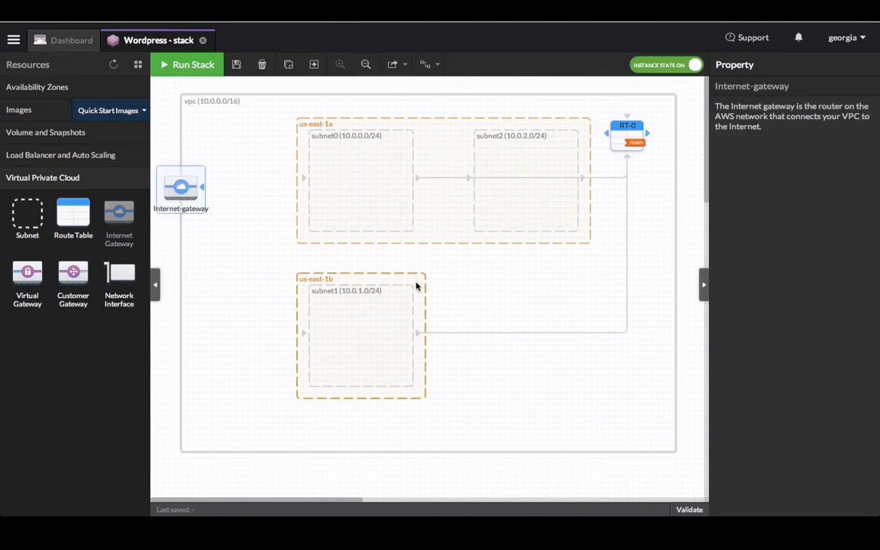
pyautogui.moveTo(416, 284); pyautogui.dragTo(417, 305)
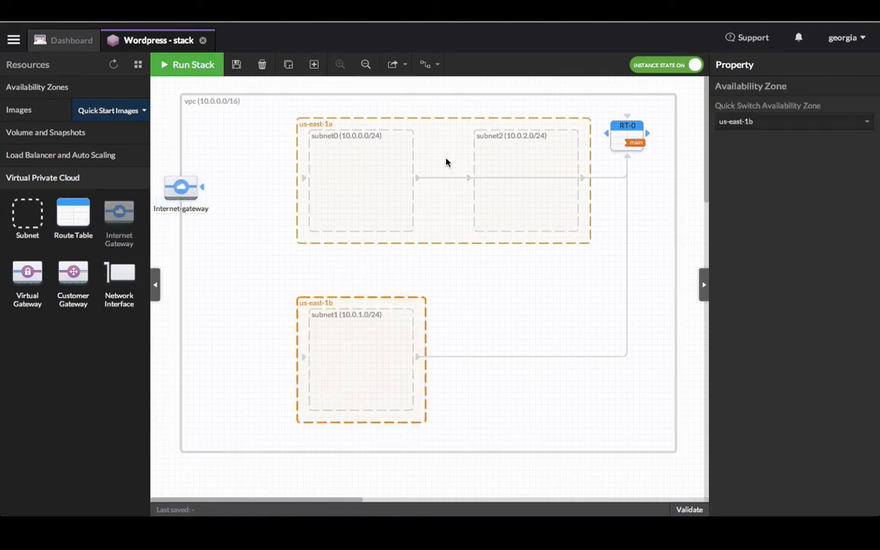
pyautogui.moveTo(448, 162); pyautogui.dragTo(443, 192)
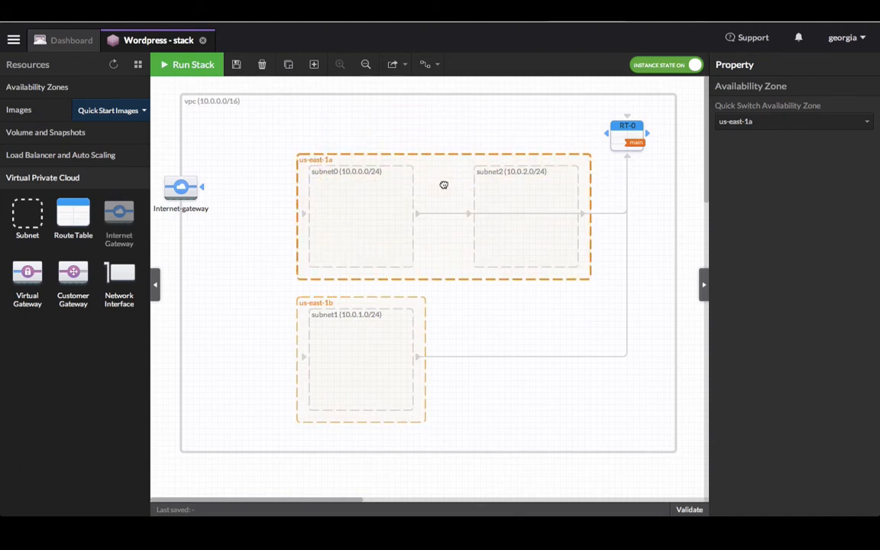
pyautogui.moveTo(171, 184); pyautogui.dragTo(214, 155)
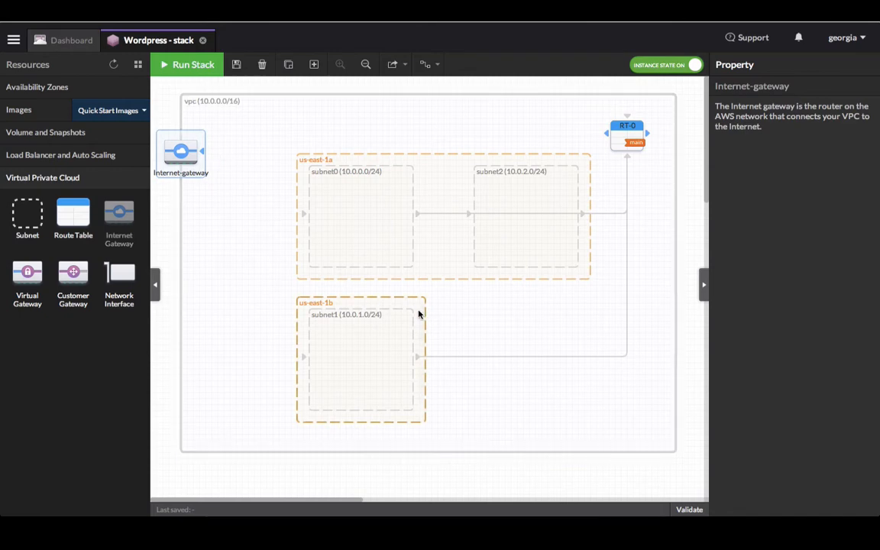
pyautogui.moveTo(425, 311); pyautogui.dragTo(494, 229)
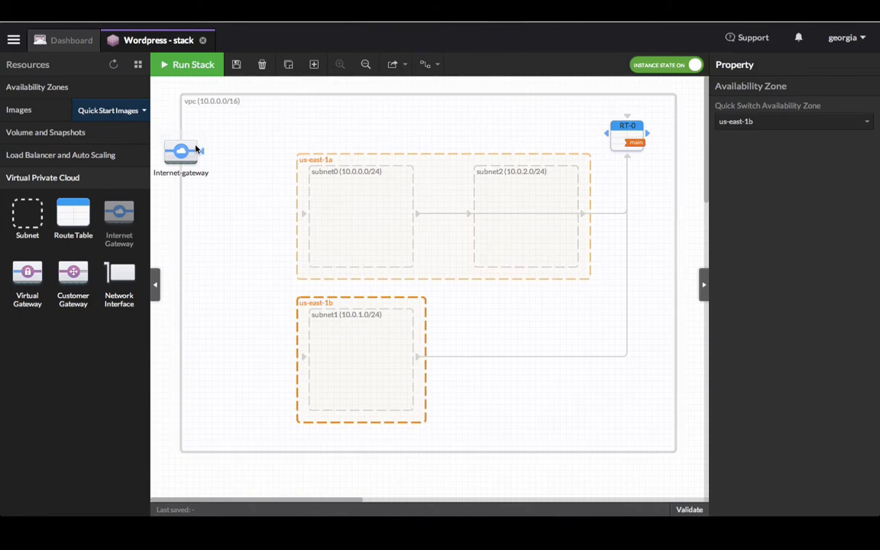
# - Link the Internet gateway to RT-0, creating a 0.0.0.0/0 route
pyautogui.moveTo(180, 147); pyautogui.dragTo(609, 135)
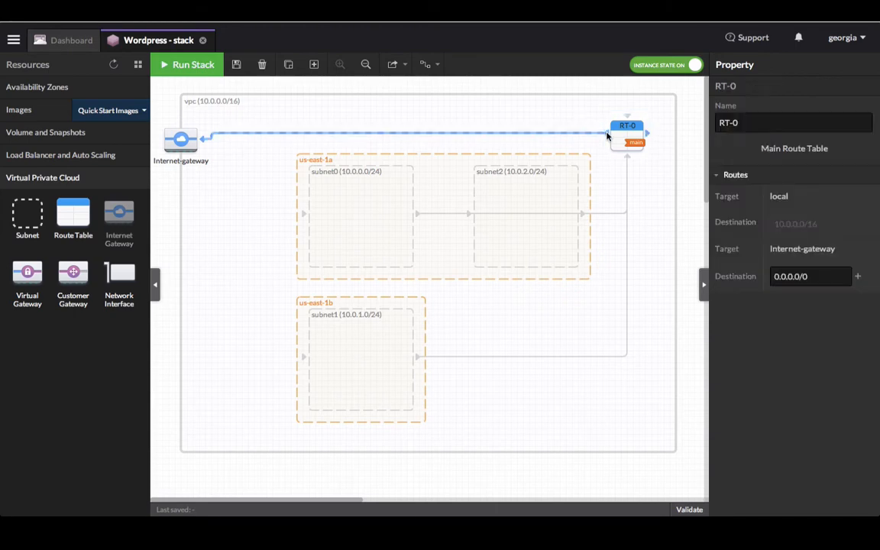
pyautogui.click(191, 134)
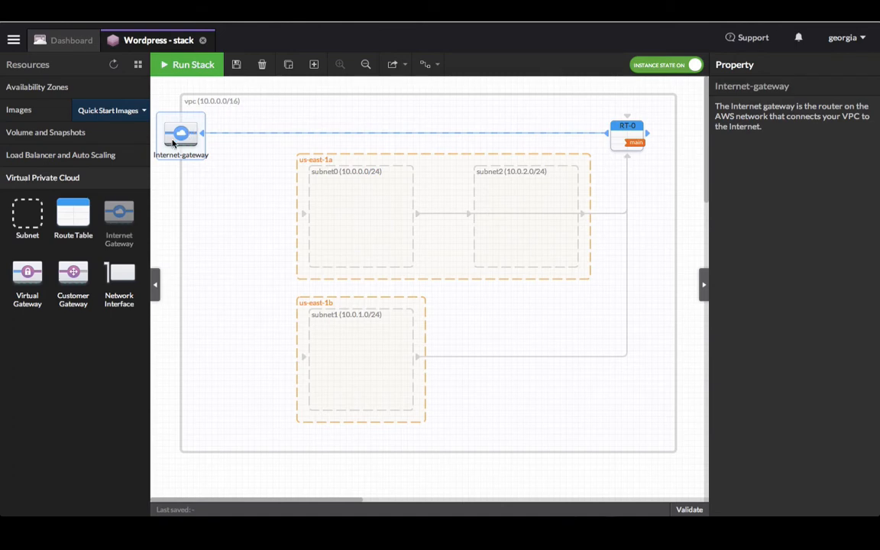
pyautogui.click(97, 155)
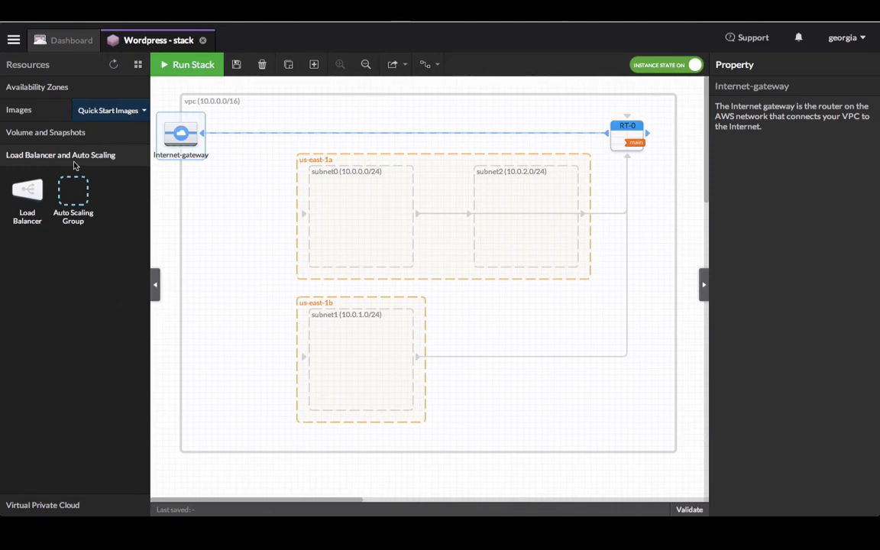
# - Place load-balancer-0 in the VPC and auto scaling group asg0 inside subnet0
pyautogui.click(22, 198)
pyautogui.moveTo(21, 199); pyautogui.dragTo(226, 287)
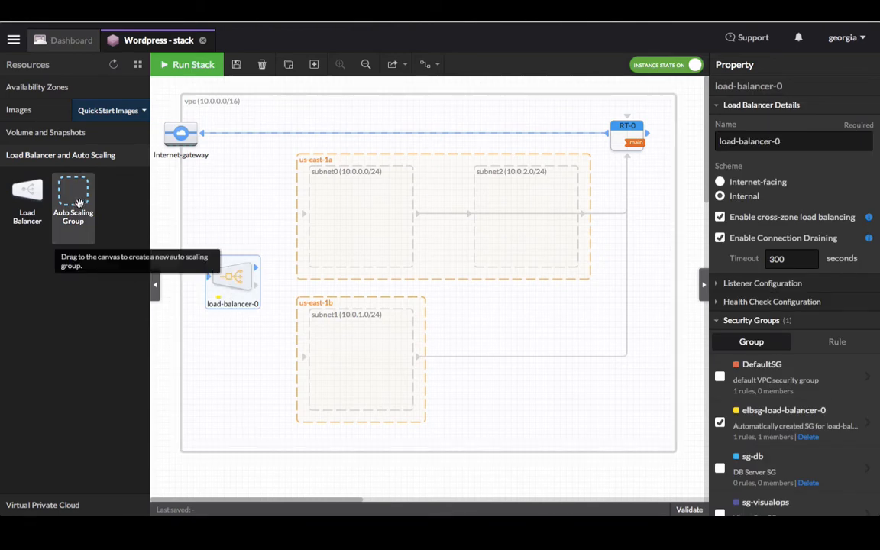
pyautogui.moveTo(79, 202); pyautogui.dragTo(341, 208)
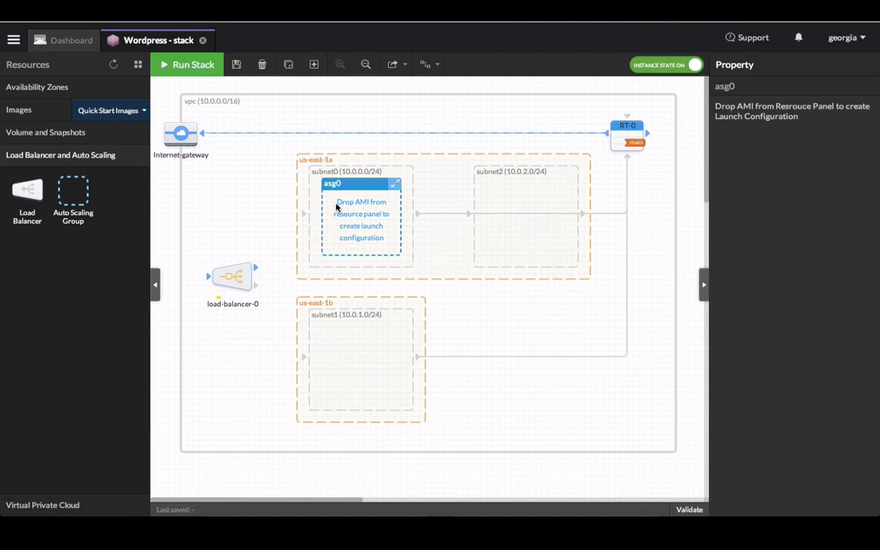
pyautogui.click(52, 115)
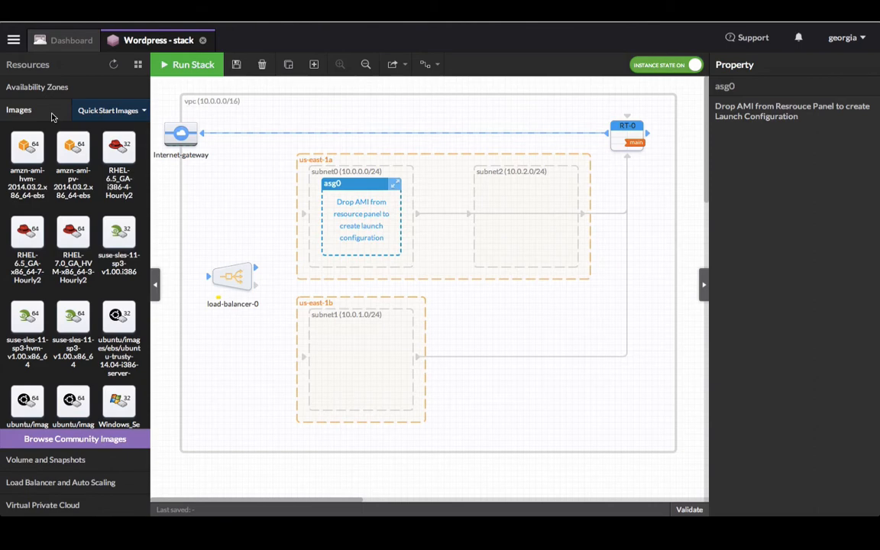
# - Give asg0 an amzn-ami-pv launch configuration and size it minimum 2, maximum 8, desired 4
pyautogui.moveTo(65, 138)
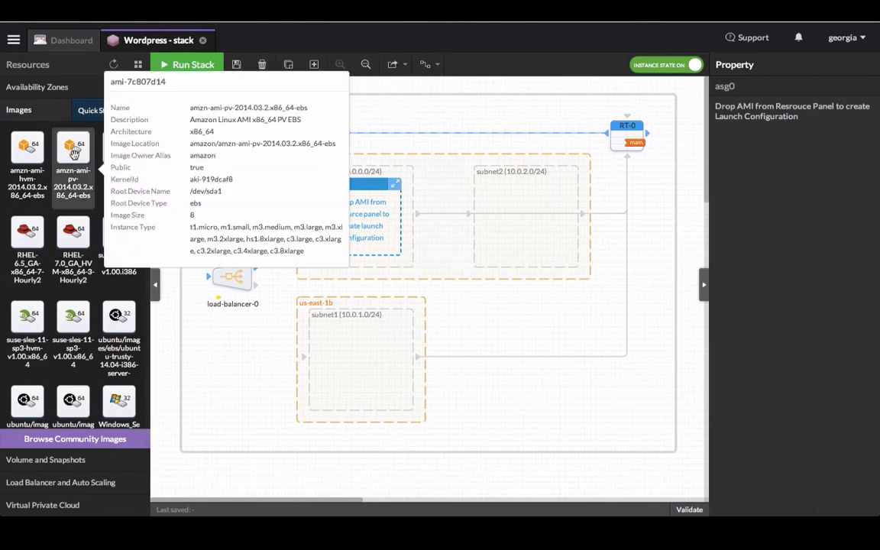
pyautogui.moveTo(74, 153); pyautogui.dragTo(366, 227)
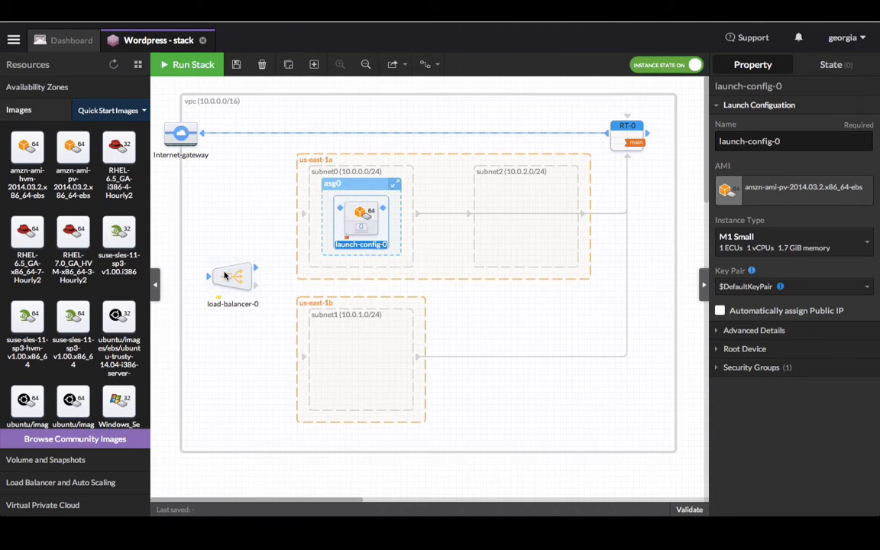
pyautogui.click(350, 186)
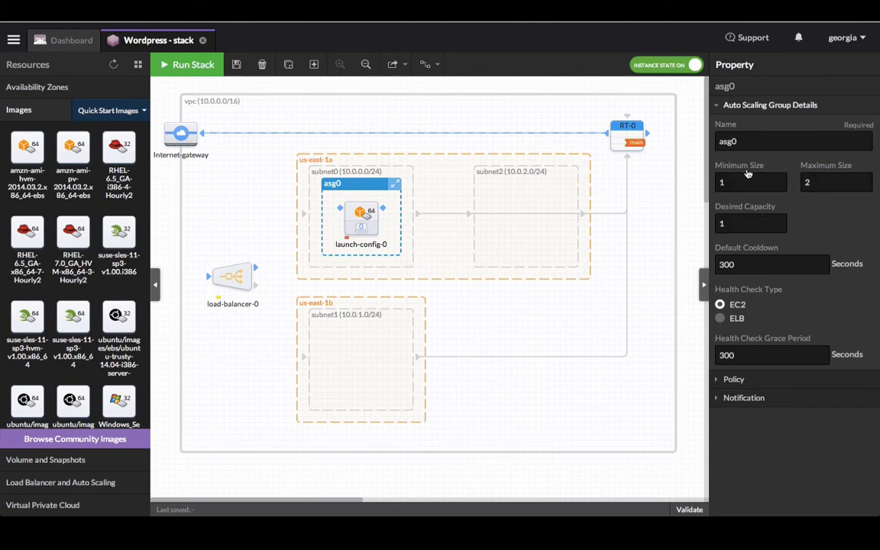
pyautogui.moveTo(726, 182); pyautogui.dragTo(697, 181)
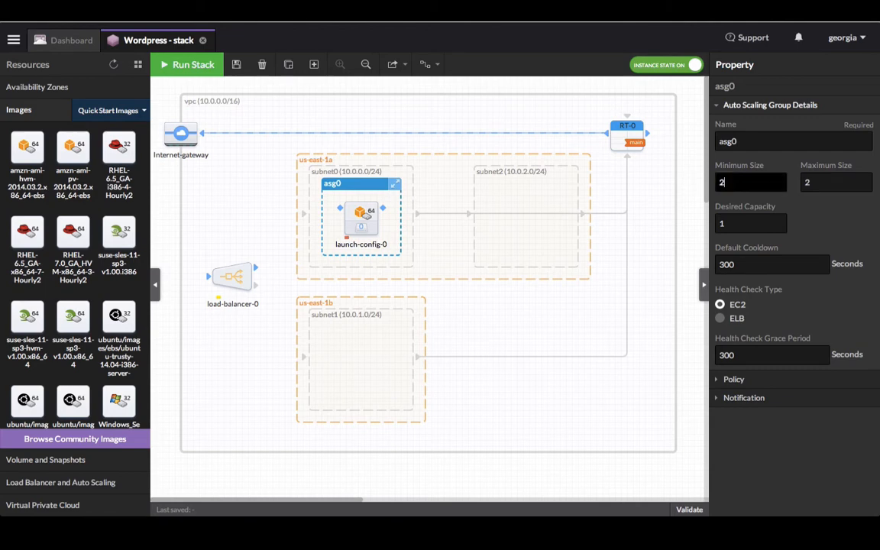
pyautogui.press('Tab')
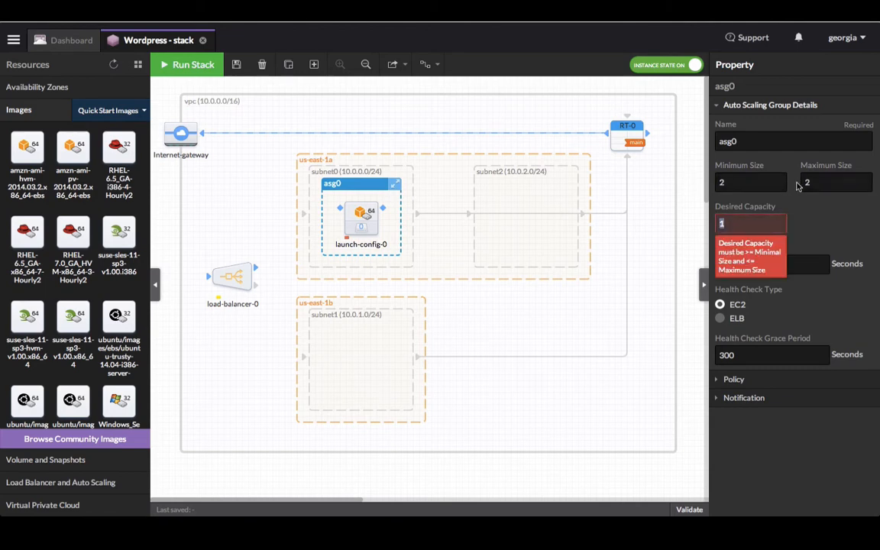
pyautogui.write('8')
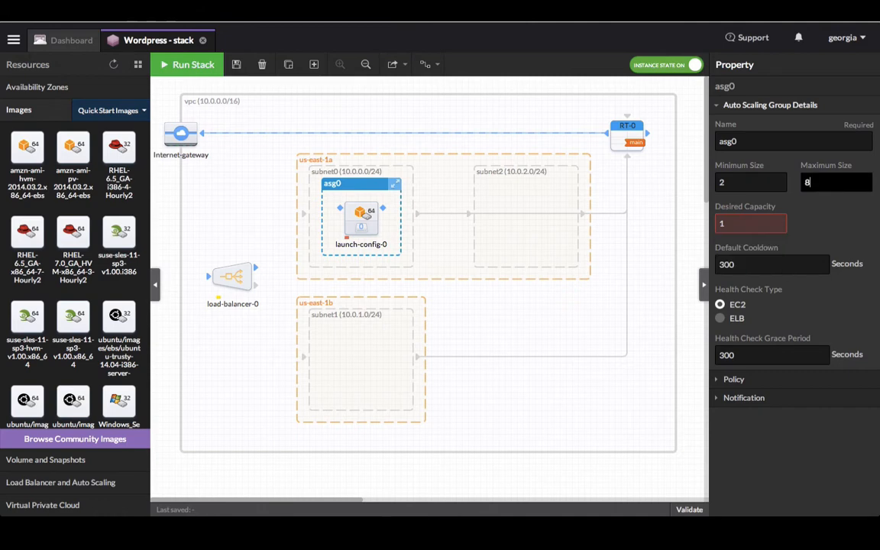
pyautogui.moveTo(730, 222); pyautogui.dragTo(712, 222)
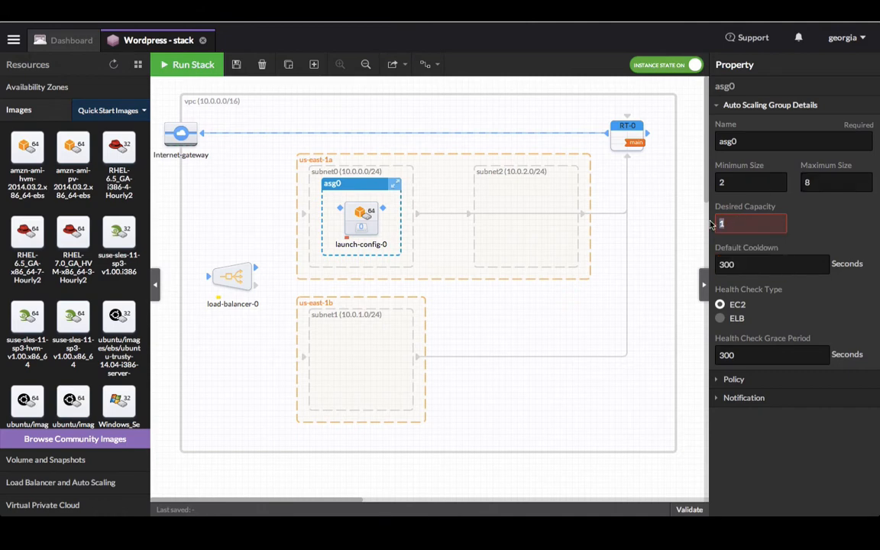
pyautogui.write('4')
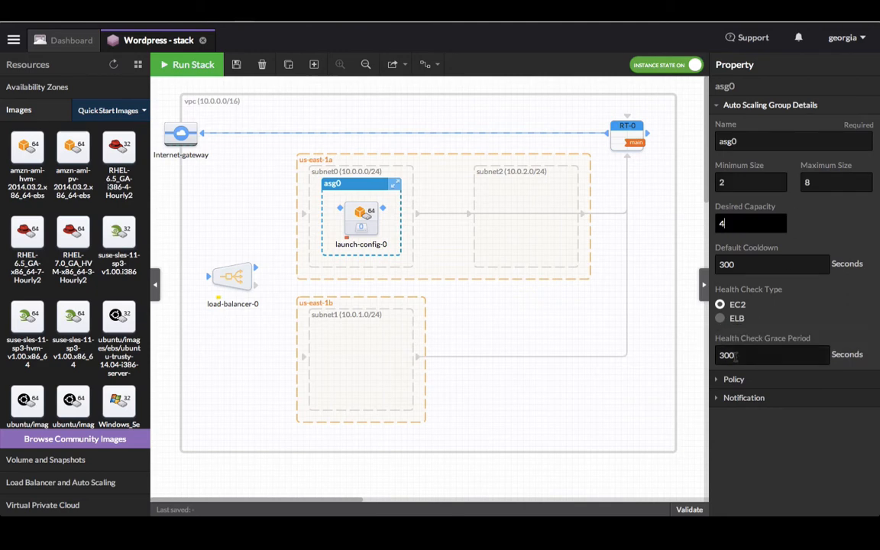
pyautogui.click(732, 379)
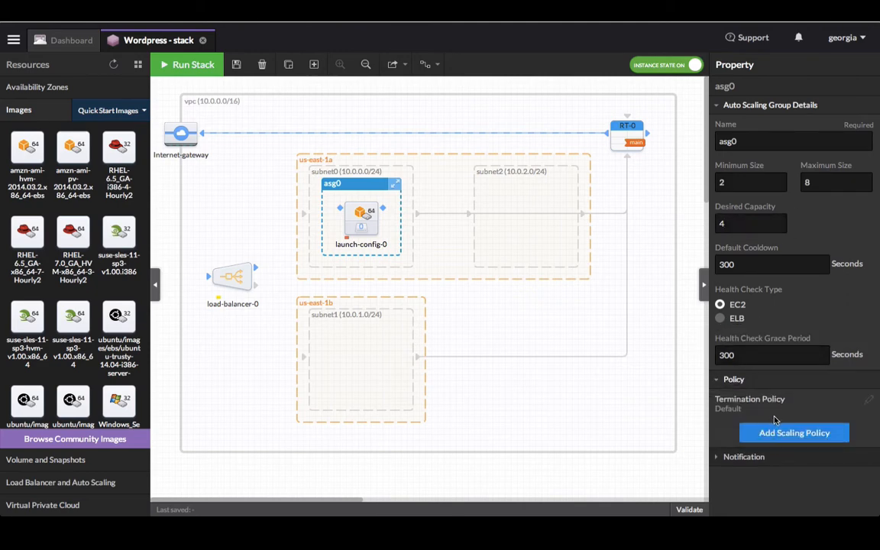
# - Start an asg0 scaling policy: CPU threshold 90%, 1-minute periods, add 2 instances
pyautogui.click(794, 433)
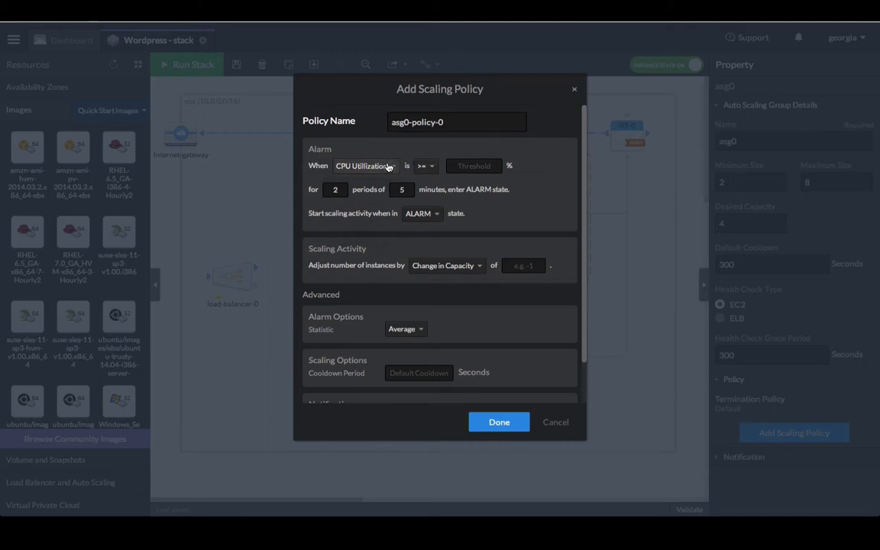
pyautogui.click(473, 166)
pyautogui.write('90')
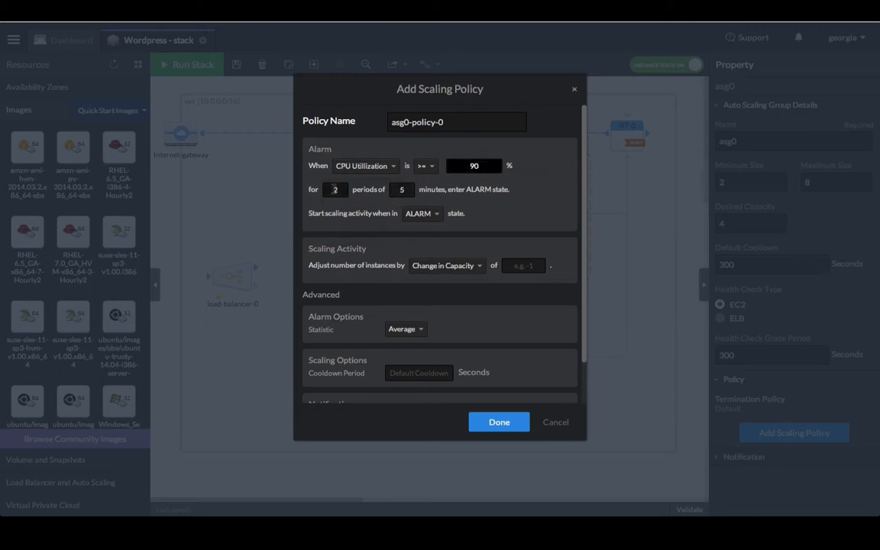
pyautogui.moveTo(397, 189); pyautogui.dragTo(412, 189)
pyautogui.write('1')
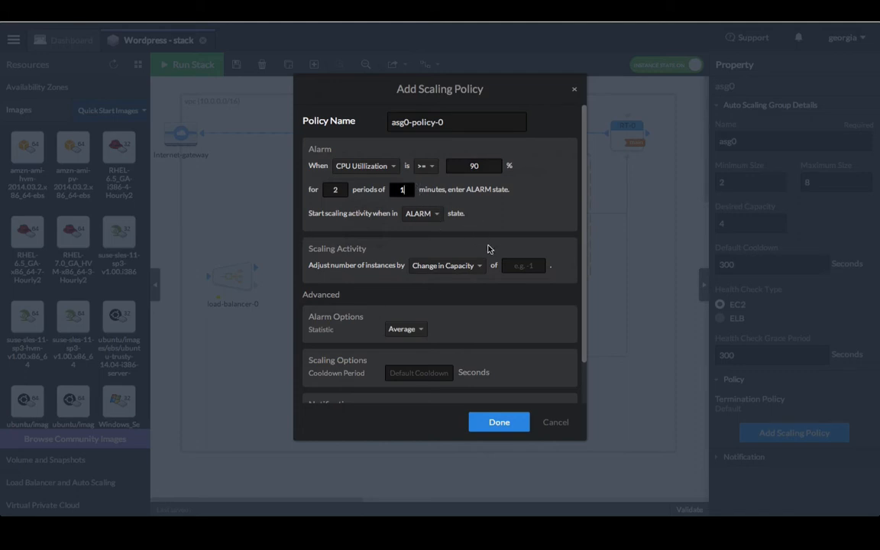
pyautogui.click(520, 266)
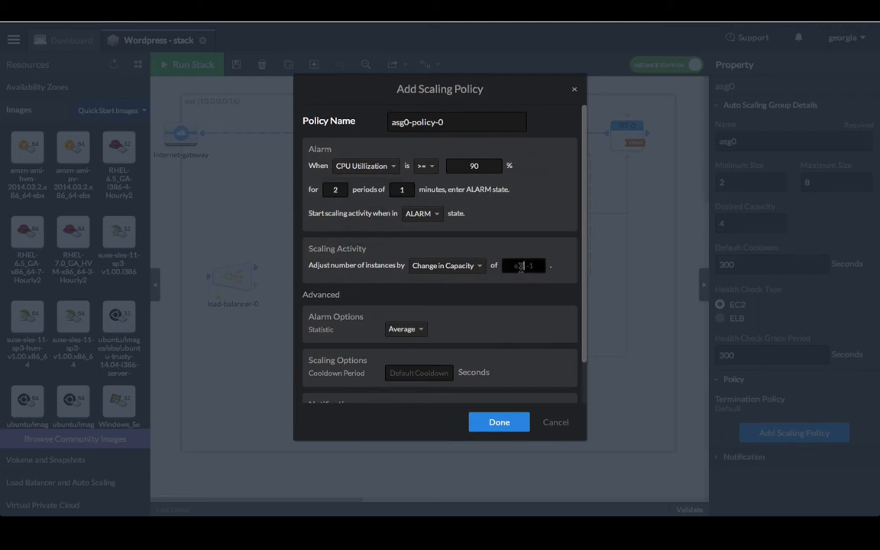
pyautogui.write('2')
# - Set the policy cooldown to 120, keep the Average statistic, and save it
pyautogui.scroll(-1, 495, 319)
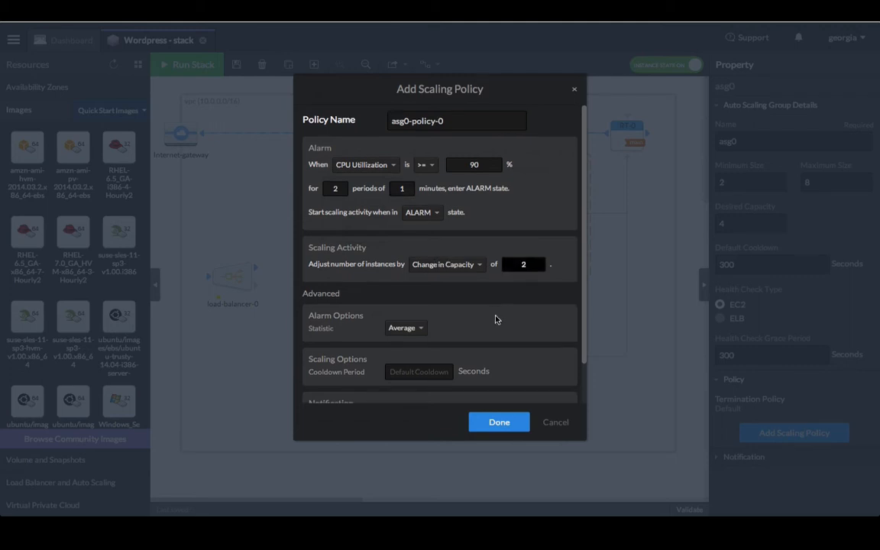
pyautogui.click(522, 317)
pyautogui.scroll(-1, 522, 317)
pyautogui.moveTo(424, 357)
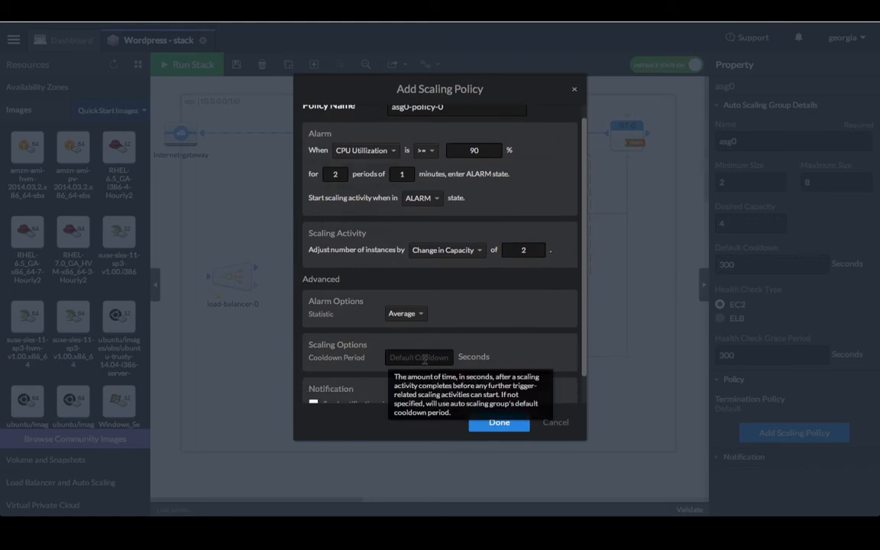
pyautogui.click(424, 357)
pyautogui.write('1')
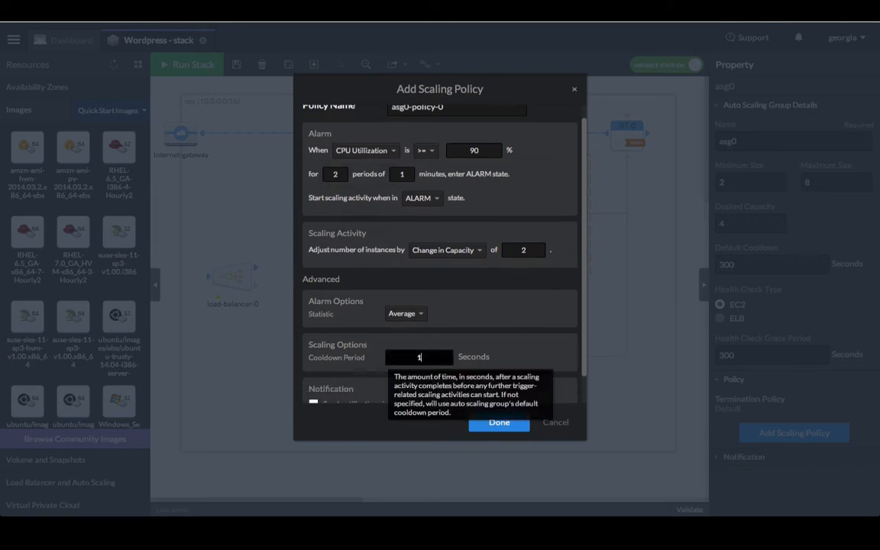
pyautogui.write('20')
pyautogui.scroll(-2, 497, 310)
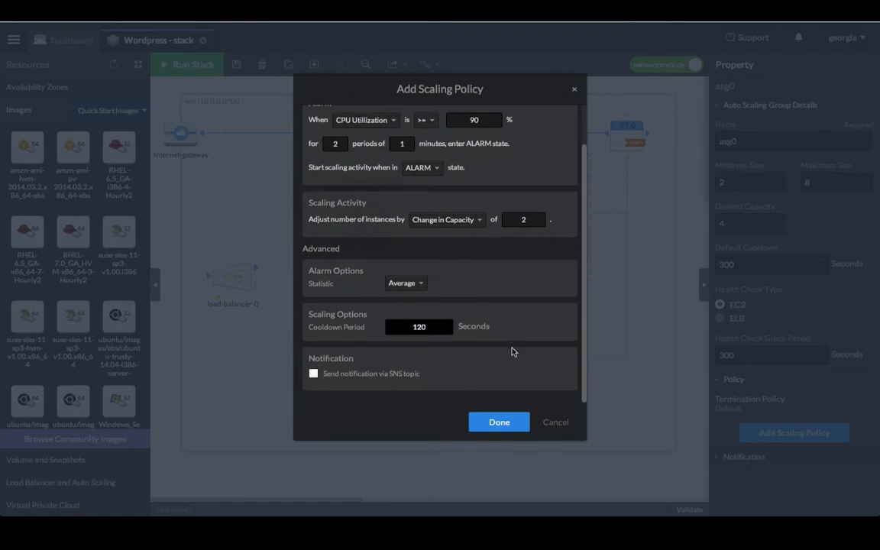
pyautogui.click(416, 288)
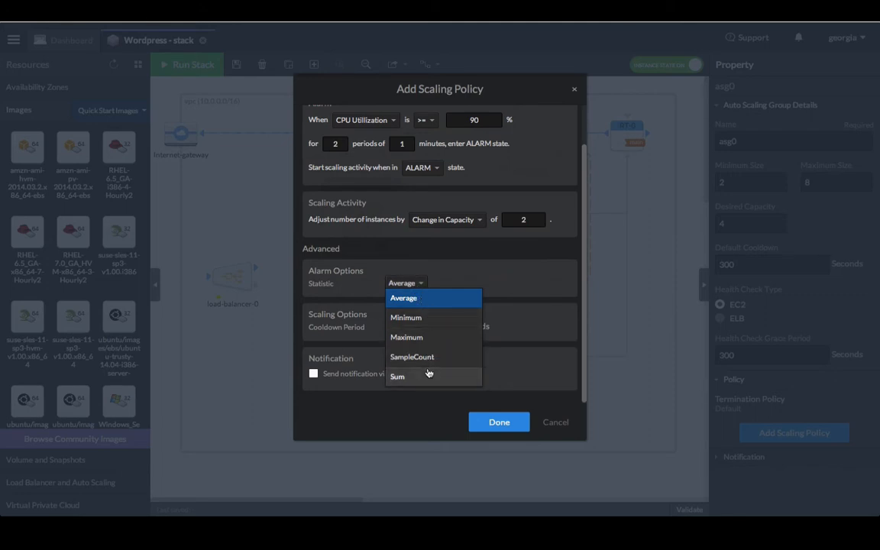
pyautogui.click(416, 284)
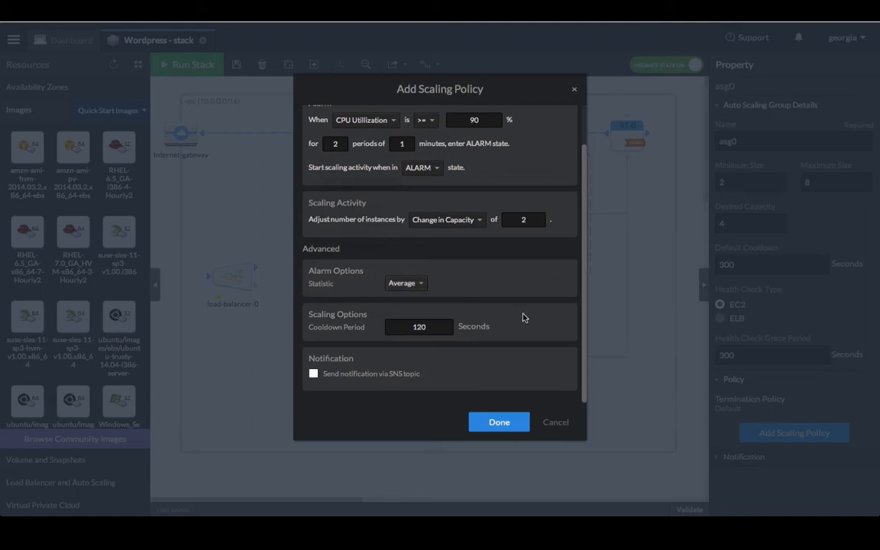
pyautogui.click(514, 424)
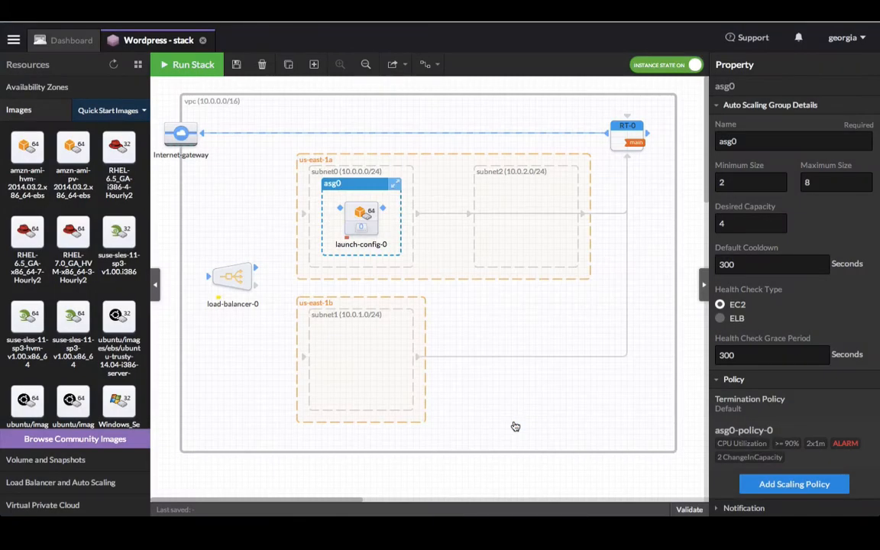
# - Select launch-config-0 inside asg0 to show its AMI, instance type and key pair settings
pyautogui.scroll(-1, 787, 384)
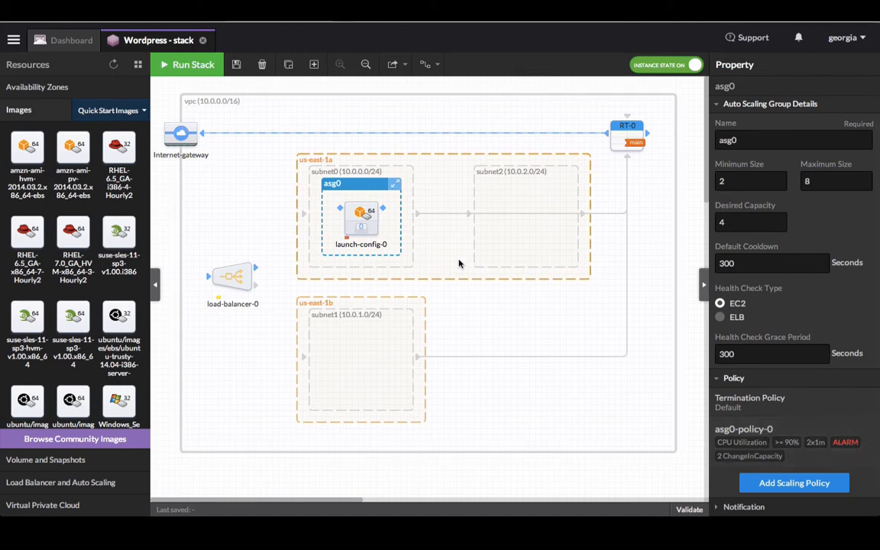
pyautogui.click(352, 215)
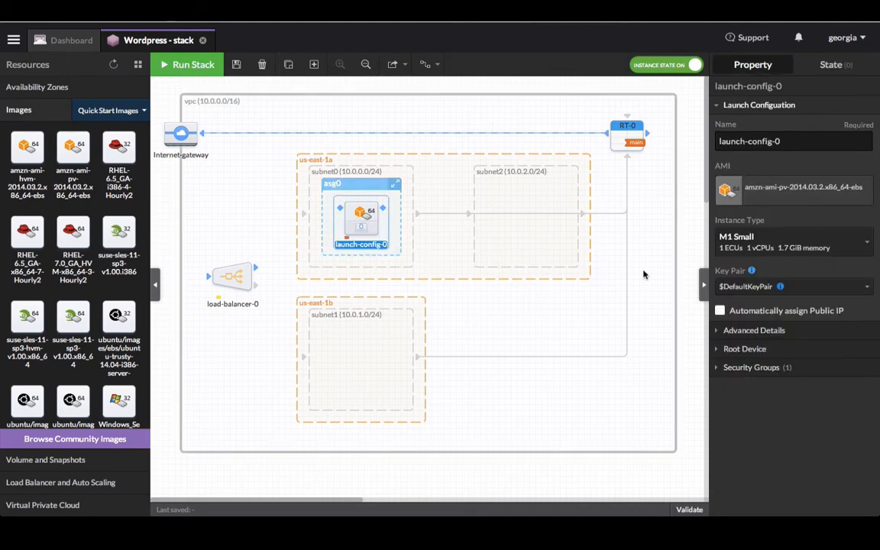
# - Rename launch-config-0 to 'web' and change its instance type to M3 Medium
pyautogui.moveTo(783, 141); pyautogui.dragTo(681, 122)
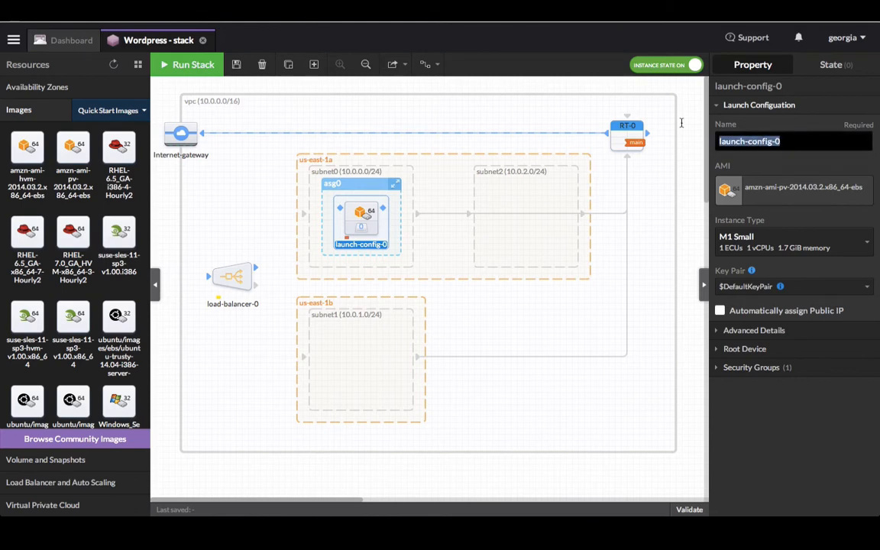
pyautogui.write('Web')
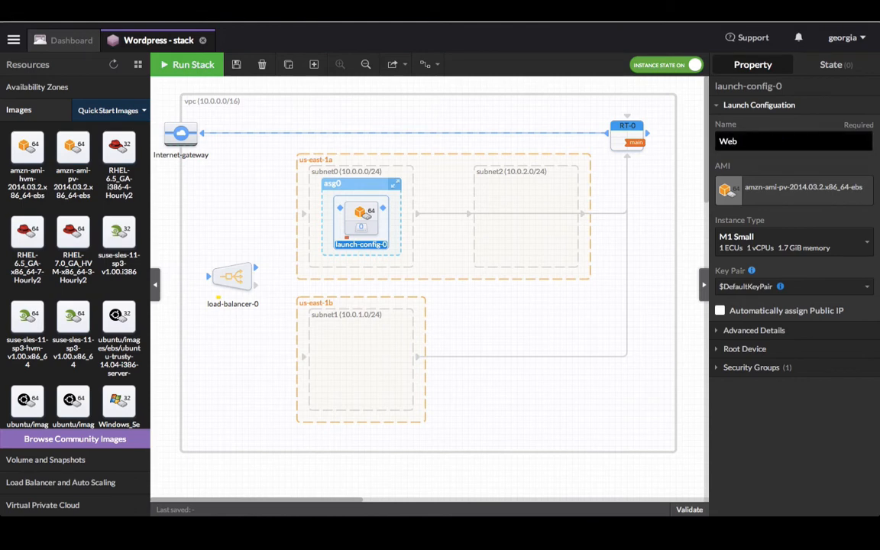
pyautogui.press('BackSpace')
pyautogui.write('w')
pyautogui.click(779, 245)
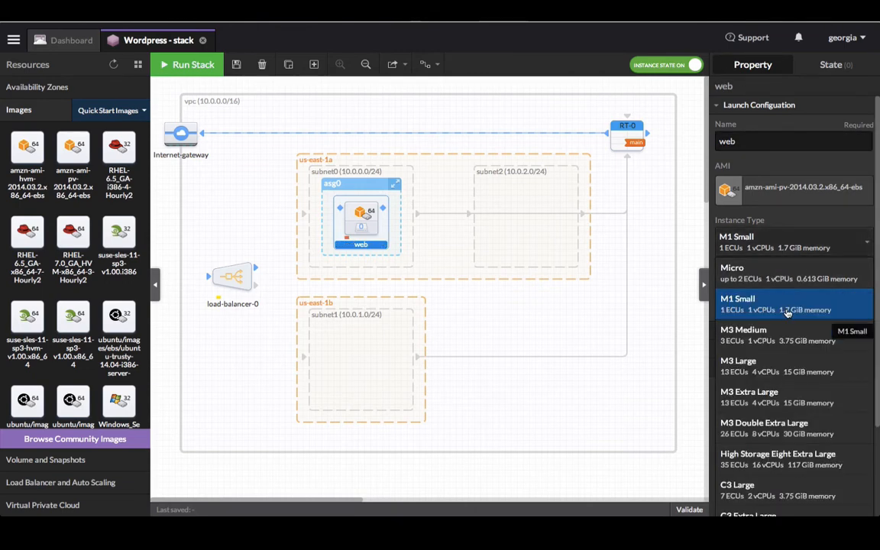
pyautogui.click(790, 336)
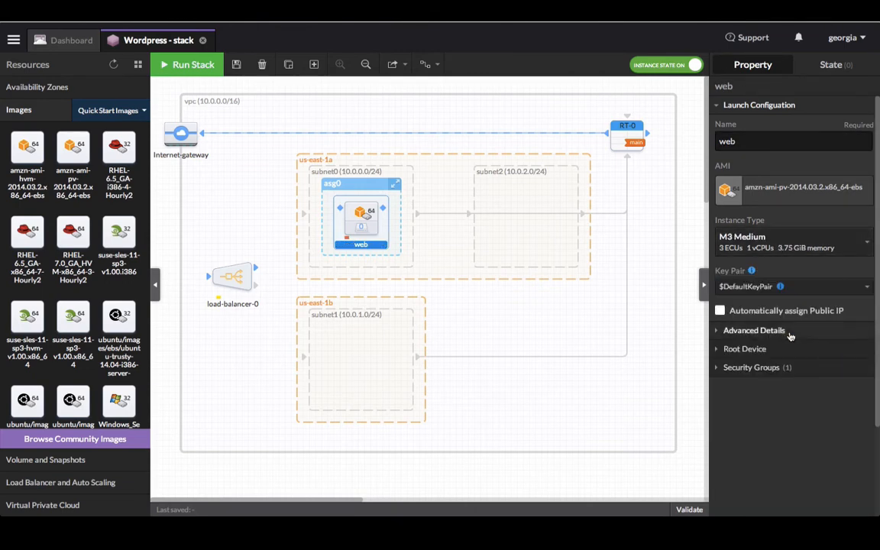
pyautogui.click(802, 294)
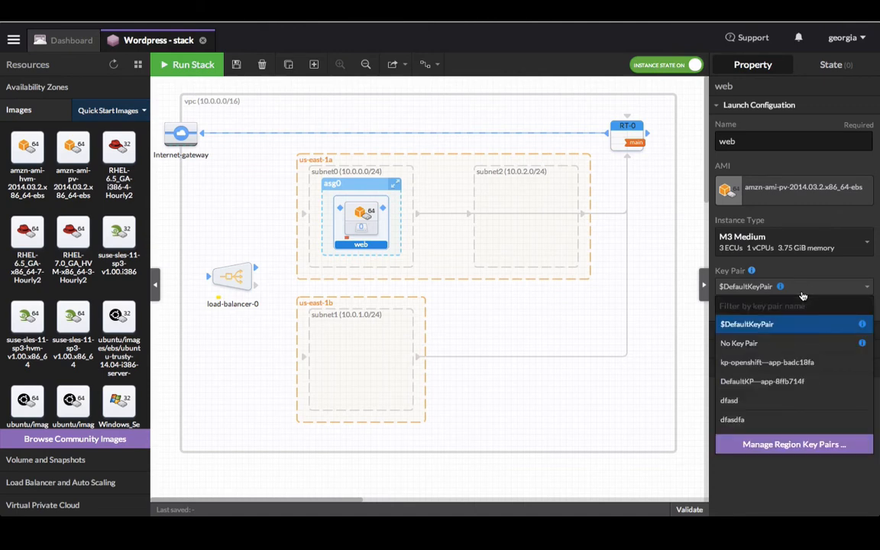
# - Create a new key pair named 'wordpress' from the region key pair manager
pyautogui.click(804, 449)
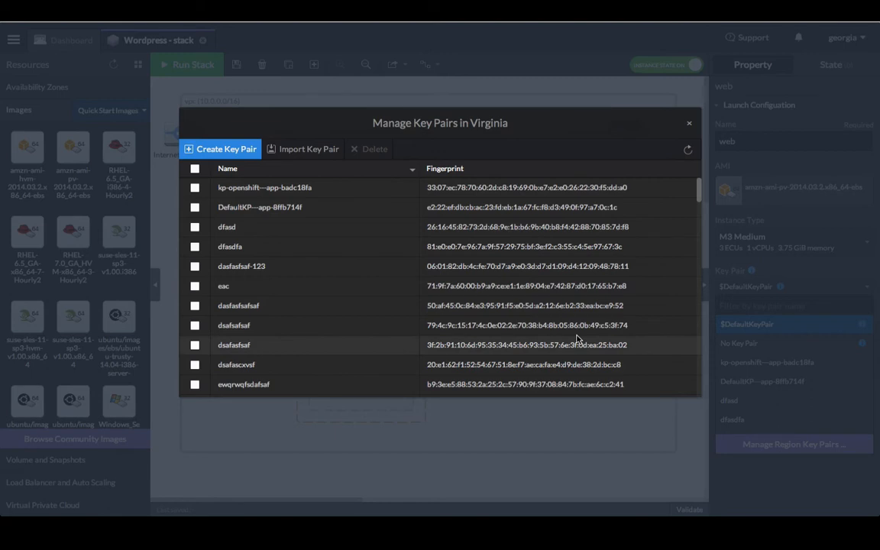
pyautogui.click(228, 152)
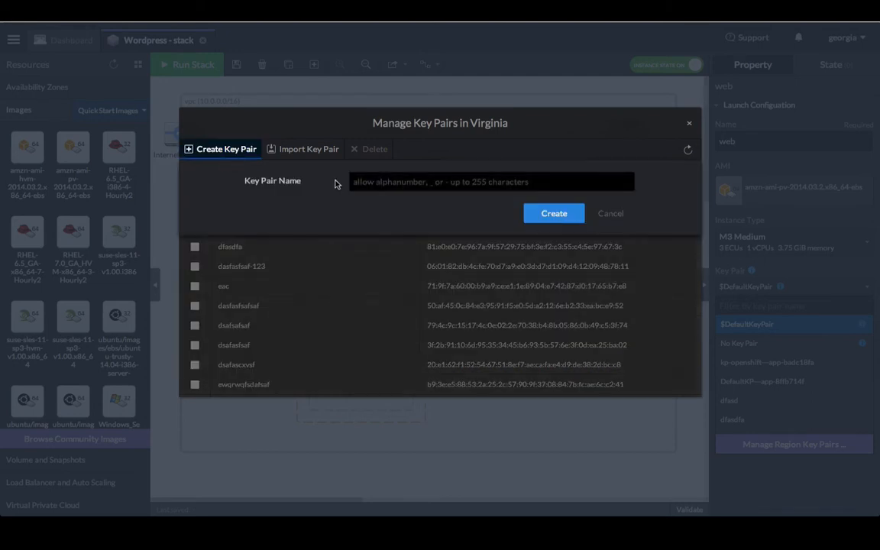
pyautogui.click(362, 181)
pyautogui.write('word')
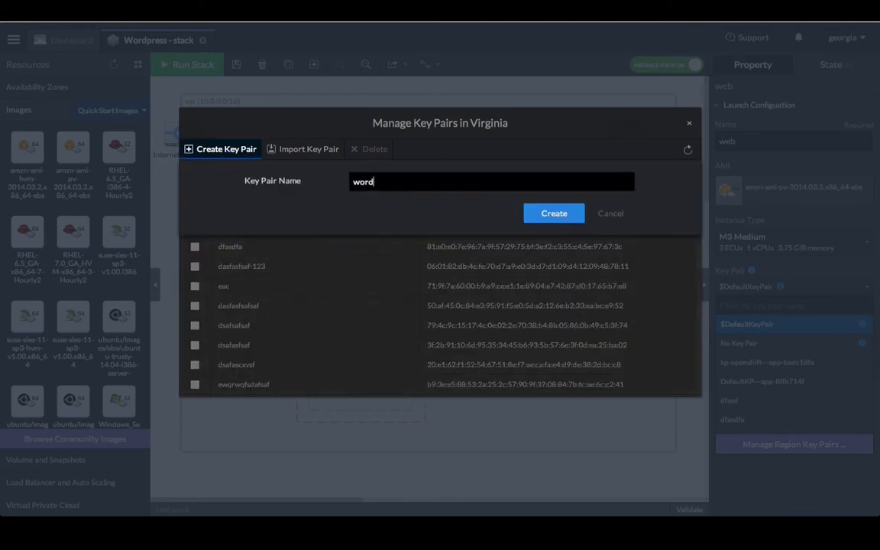
pyautogui.write('press')
pyautogui.click(555, 213)
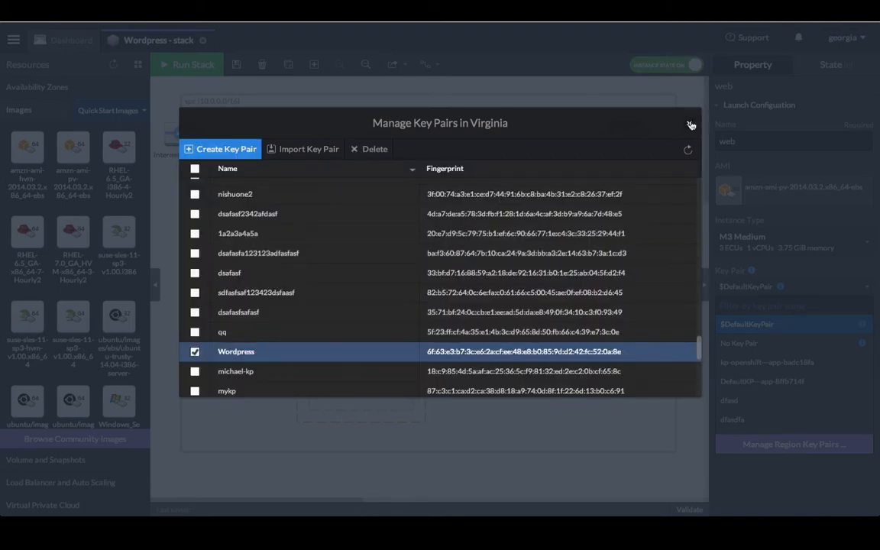
# - Assign the Wordpress key pair to the web launch configuration
pyautogui.click(690, 125)
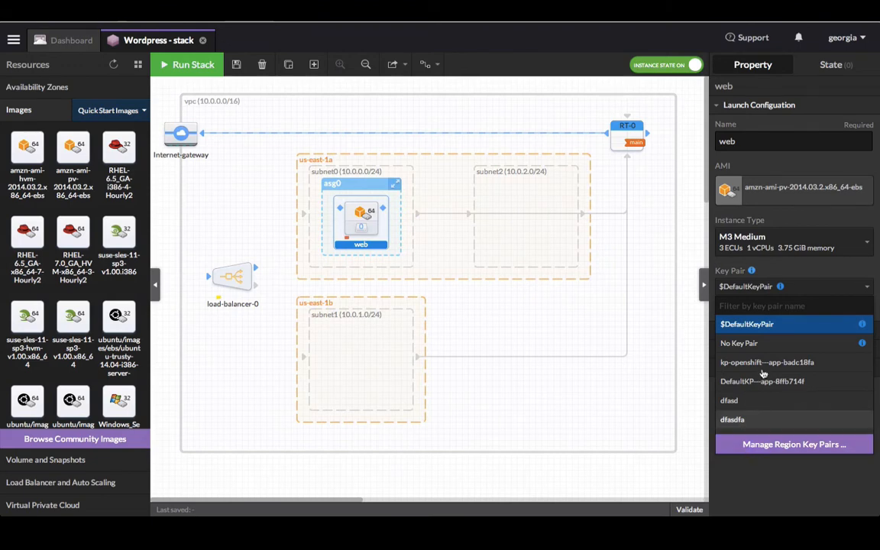
pyautogui.click(776, 504)
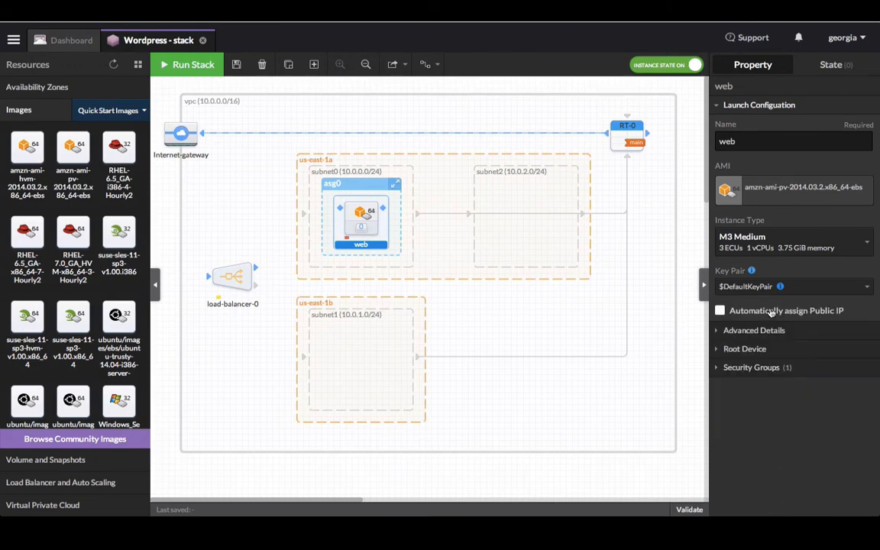
pyautogui.click(788, 286)
pyautogui.click(801, 305)
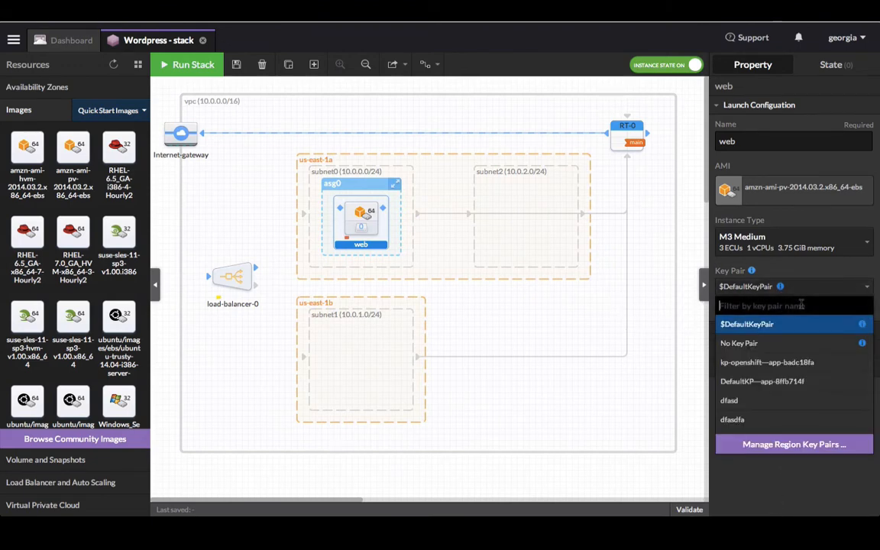
pyautogui.write('word')
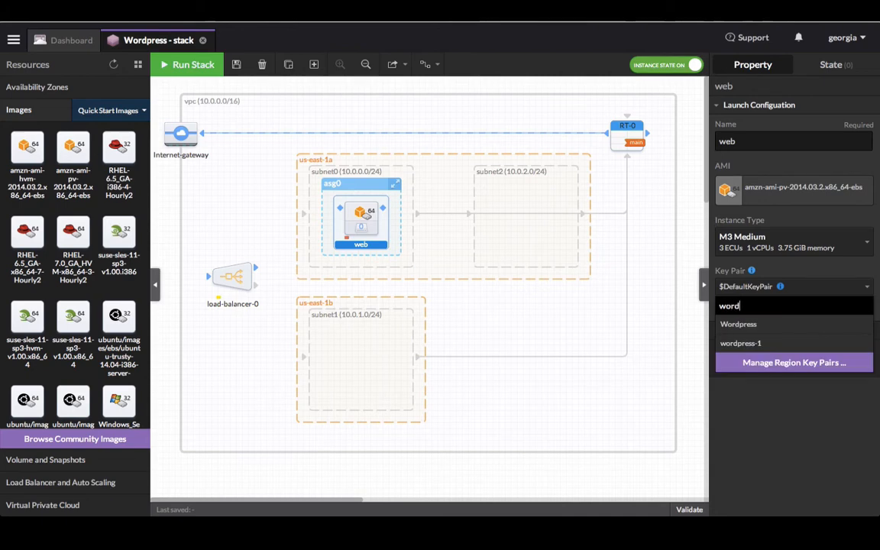
pyautogui.click(792, 326)
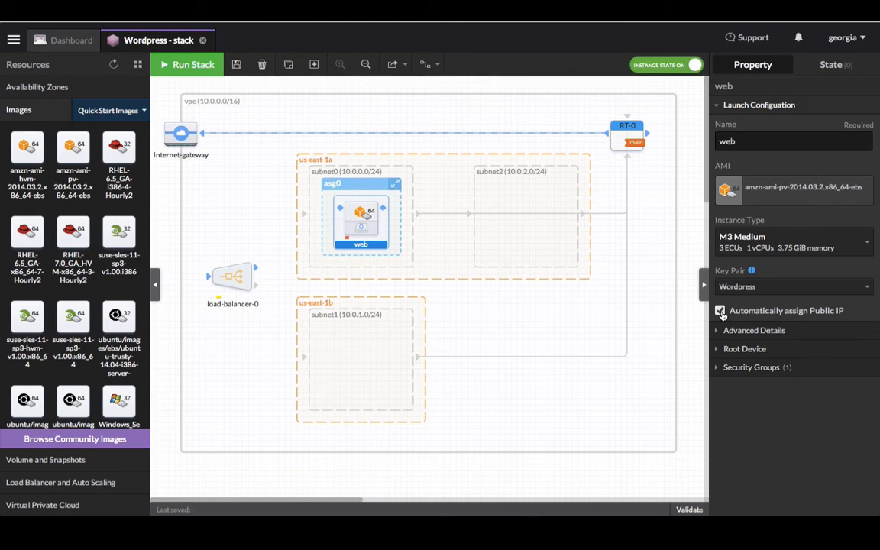
# - Enable CloudWatch detailed monitoring and set the root device volume size to 64 GB
pyautogui.click(738, 331)
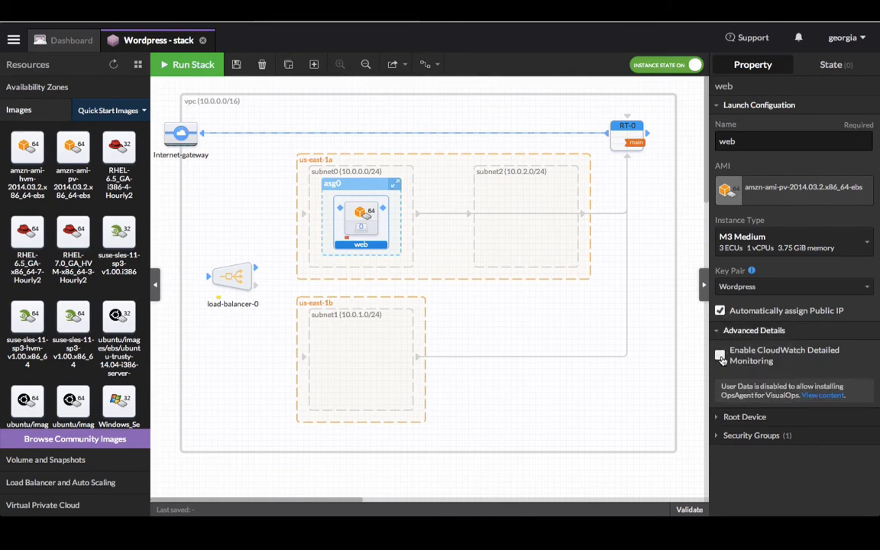
pyautogui.click(720, 356)
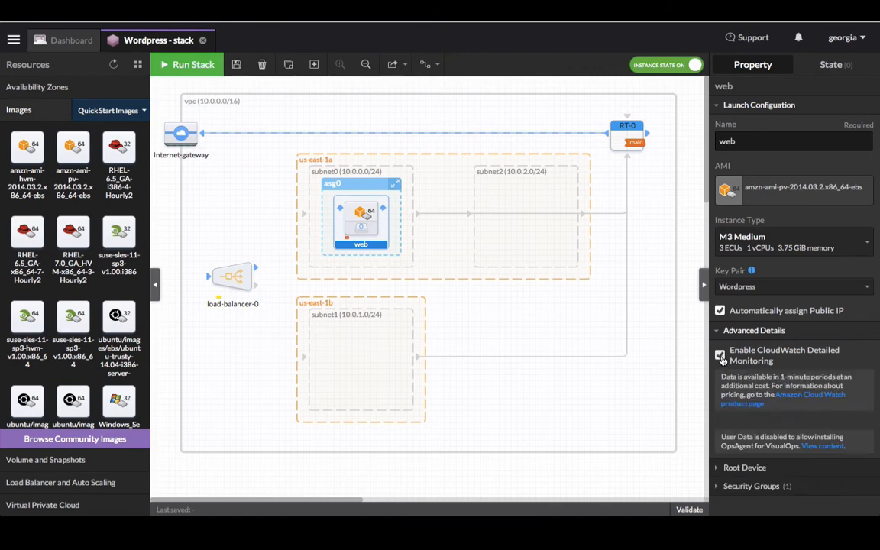
pyautogui.click(726, 471)
pyautogui.scroll(-1, 728, 437)
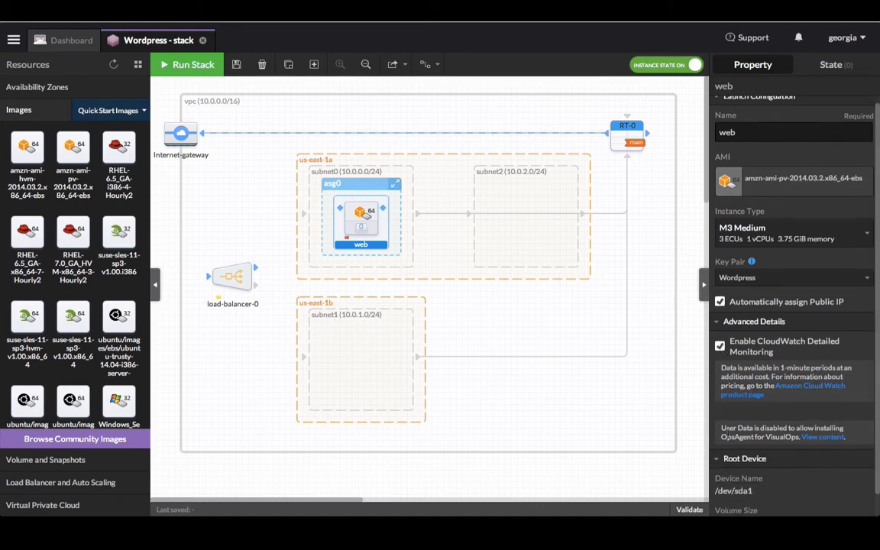
pyautogui.scroll(-3, 727, 437)
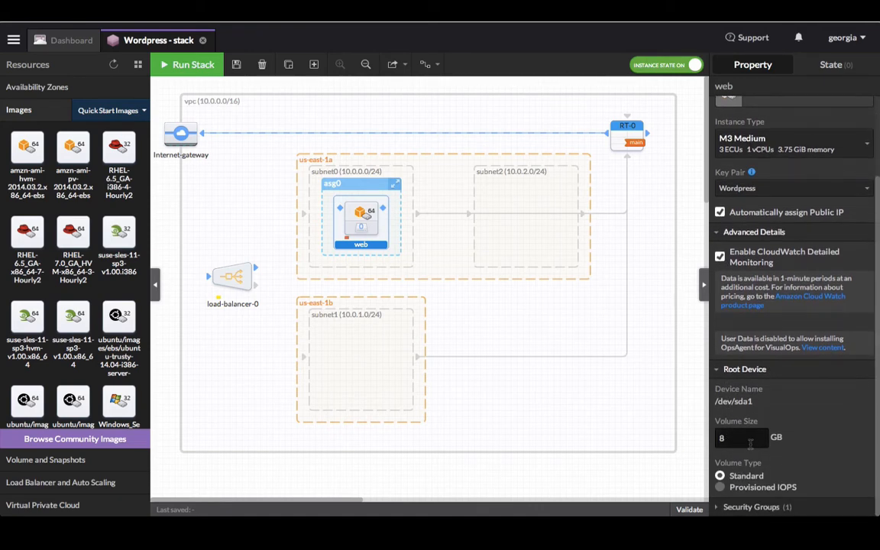
pyautogui.moveTo(725, 440); pyautogui.dragTo(706, 441)
pyautogui.write('64')
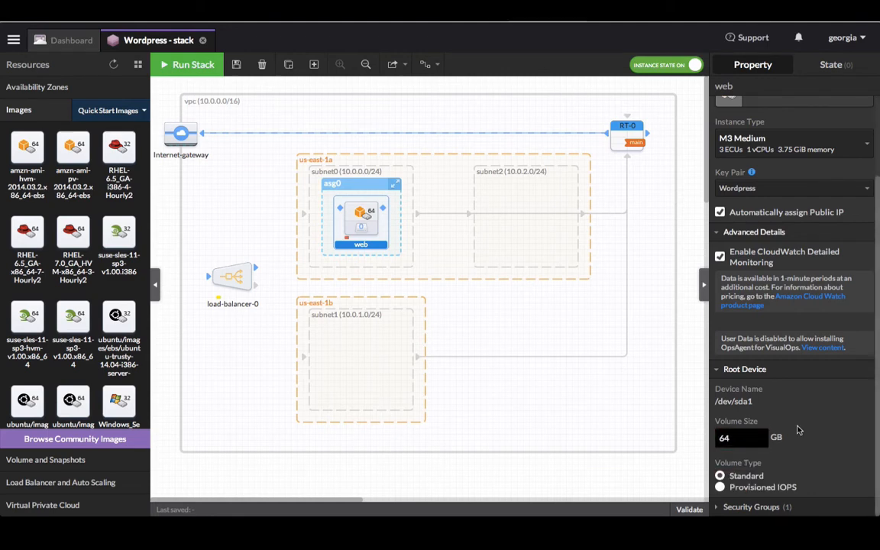
# - Add sg-web to the web launch configuration's security groups alongside DefaultSG
pyautogui.click(752, 507)
pyautogui.scroll(-3, 800, 405)
pyautogui.scroll(-2, 800, 405)
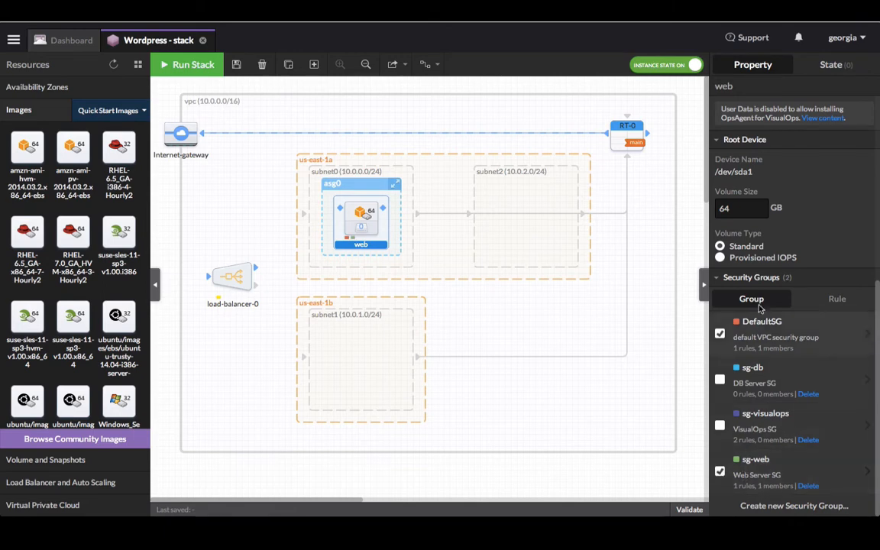
pyautogui.scroll(4, 775, 229)
pyautogui.scroll(3, 775, 230)
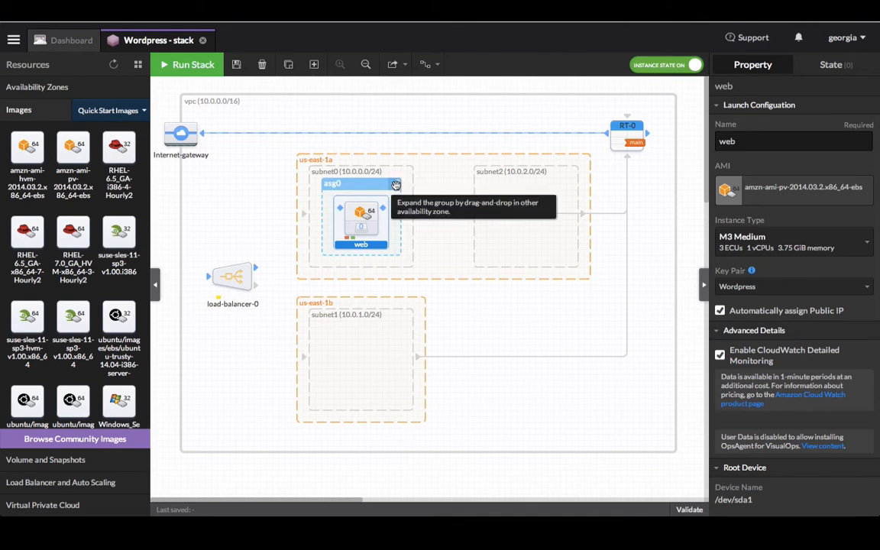
# - Stretch asg0 into subnet1 (us-east-1b) and place an Ubuntu 14.04 trusty EBS instance in subnet2
pyautogui.moveTo(396, 185); pyautogui.dragTo(398, 330)
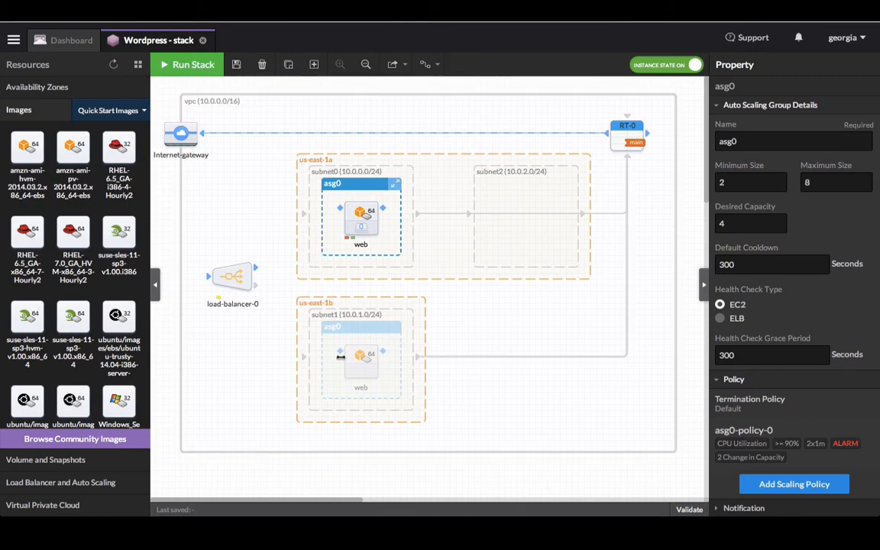
pyautogui.moveTo(84, 283)
pyautogui.scroll(-3, 84, 285)
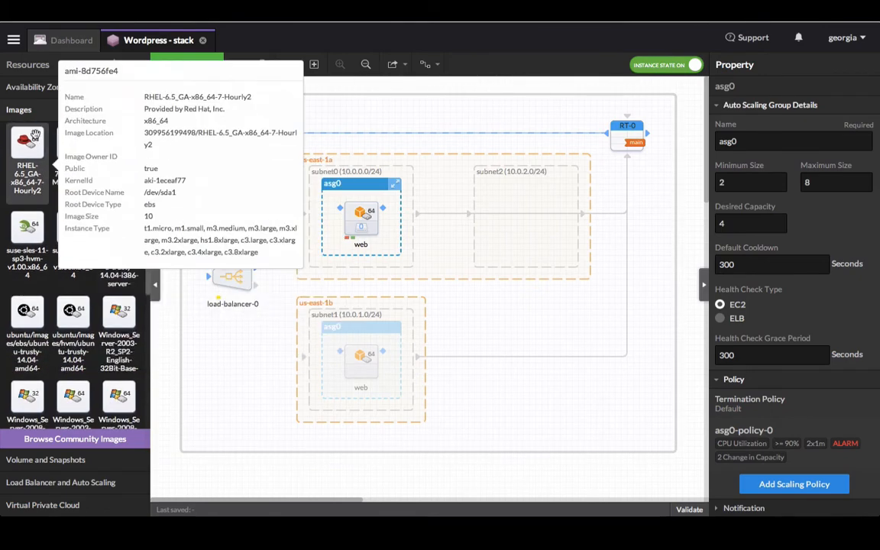
pyautogui.moveTo(45, 135)
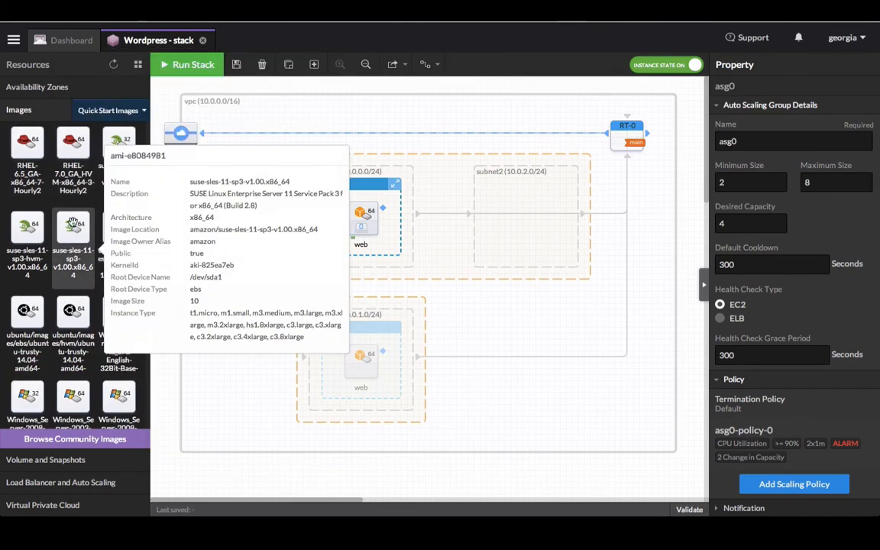
pyautogui.moveTo(61, 302)
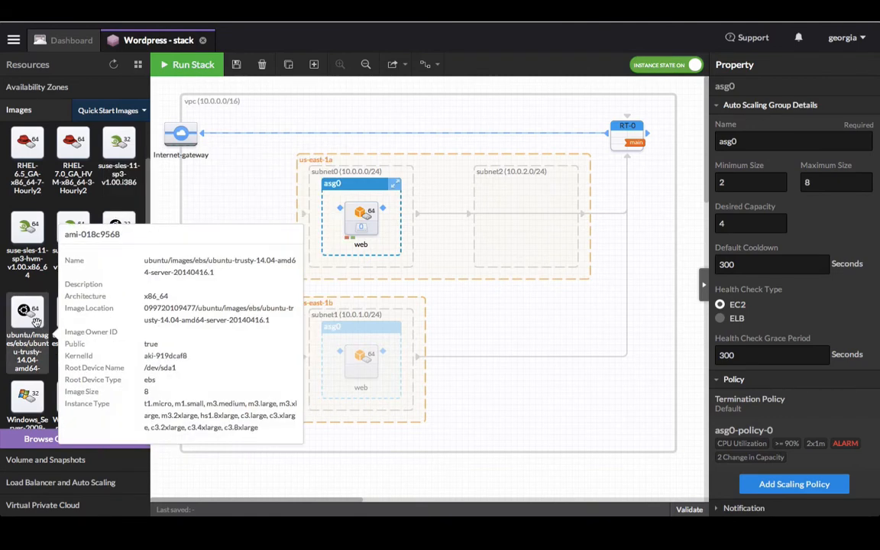
pyautogui.moveTo(36, 322); pyautogui.dragTo(536, 223)
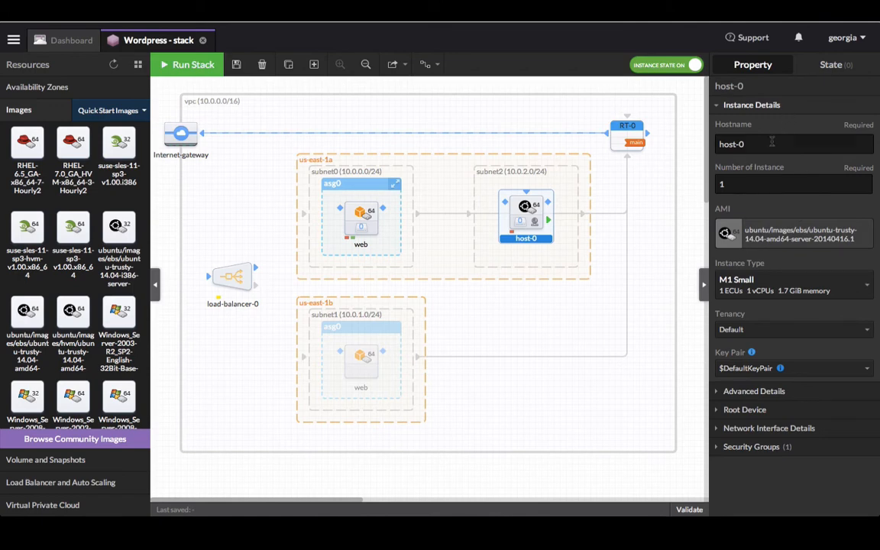
# - Change the hostname host-0 to 'db' and set its instance type to M3 Extra Large
pyautogui.moveTo(770, 141); pyautogui.dragTo(695, 138)
pyautogui.write('db')
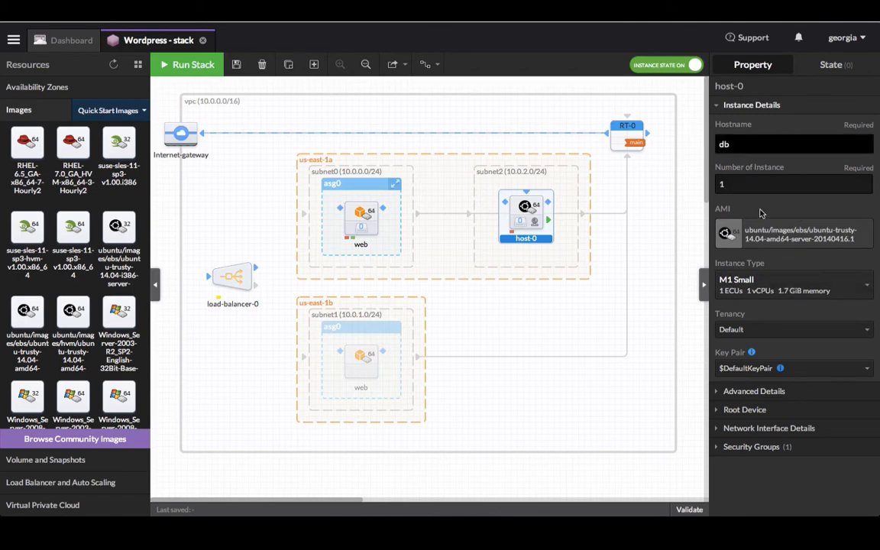
pyautogui.press('Tab')
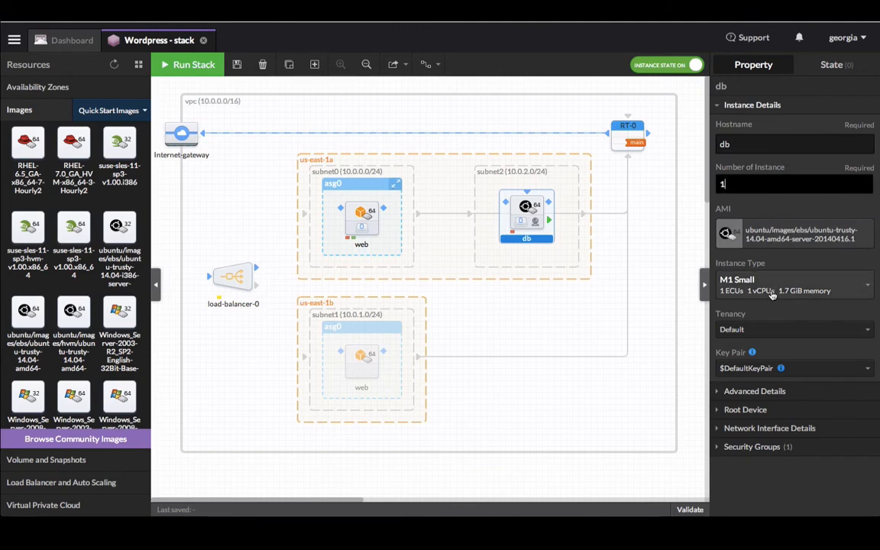
pyautogui.click(771, 294)
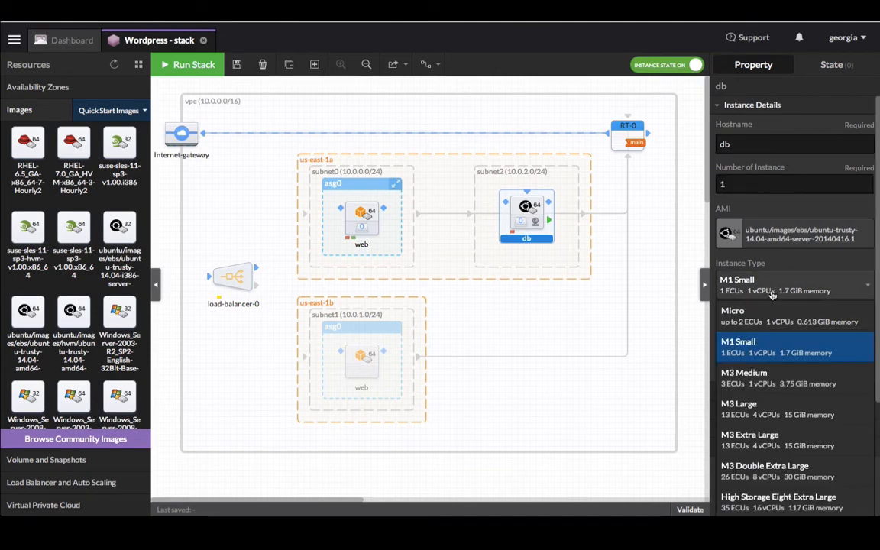
pyautogui.click(790, 436)
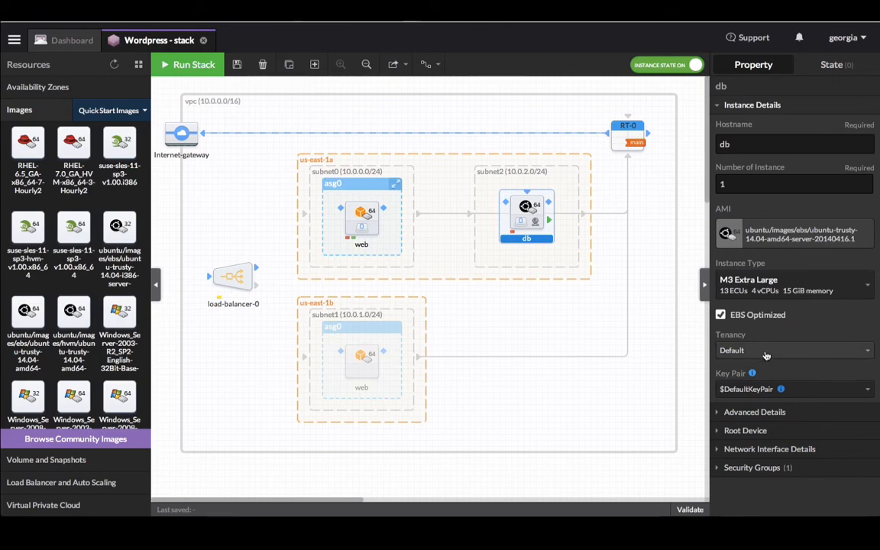
# - Give the db instance the Wordpress key pair and CloudWatch detailed monitoring
pyautogui.click(762, 390)
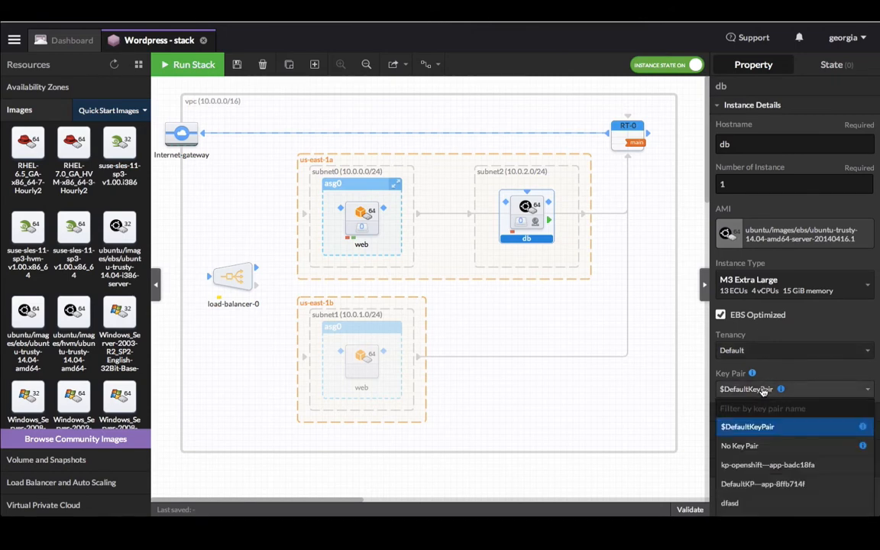
pyautogui.write('word')
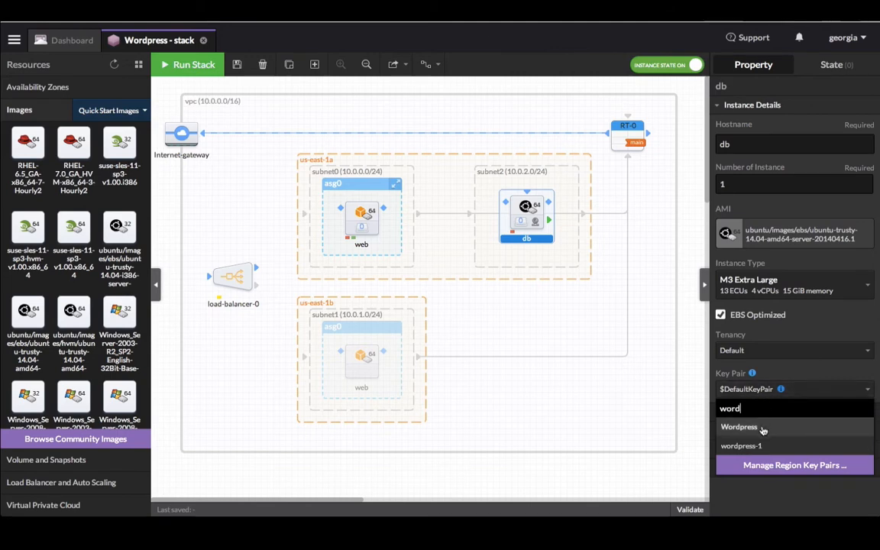
pyautogui.click(762, 429)
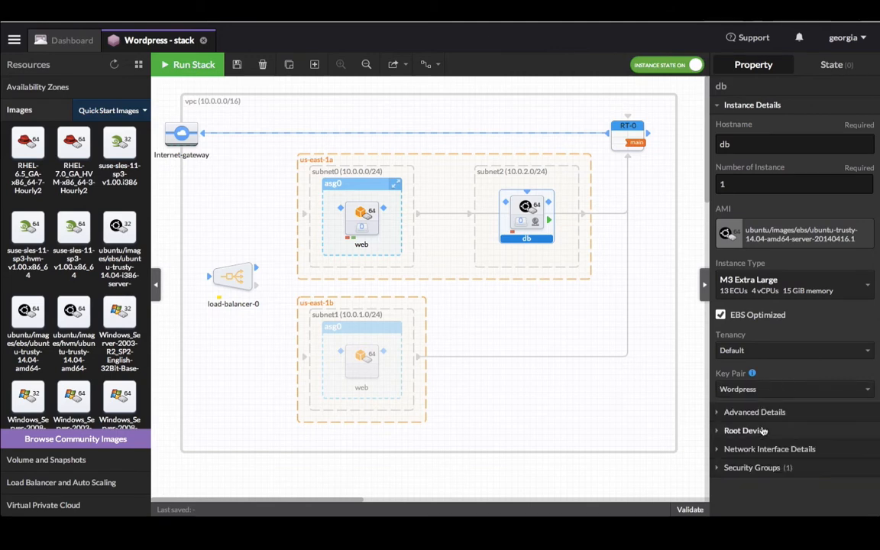
pyautogui.click(719, 416)
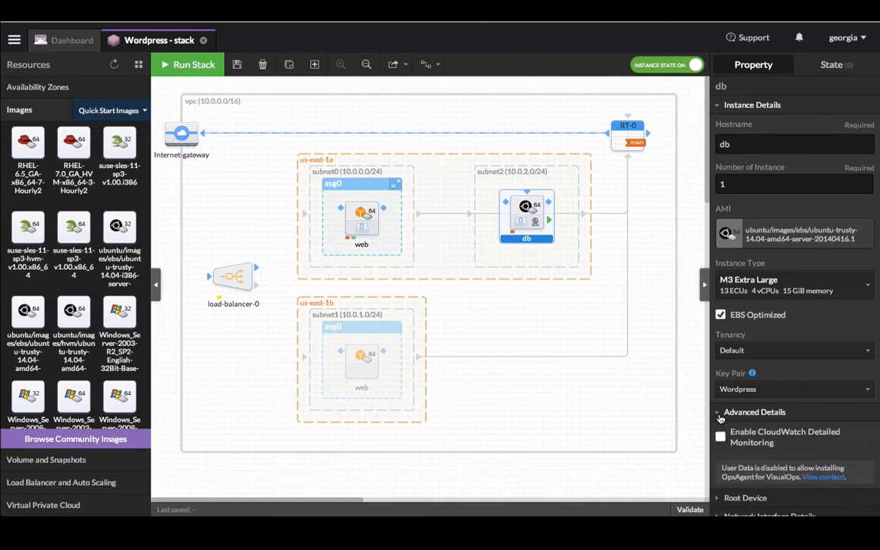
pyautogui.click(720, 438)
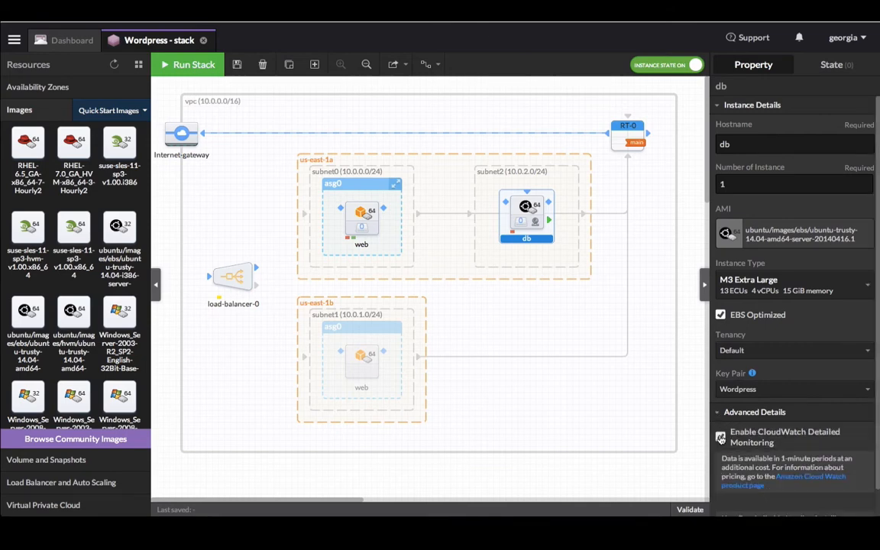
pyautogui.scroll(-2, 730, 391)
pyautogui.scroll(-1, 731, 387)
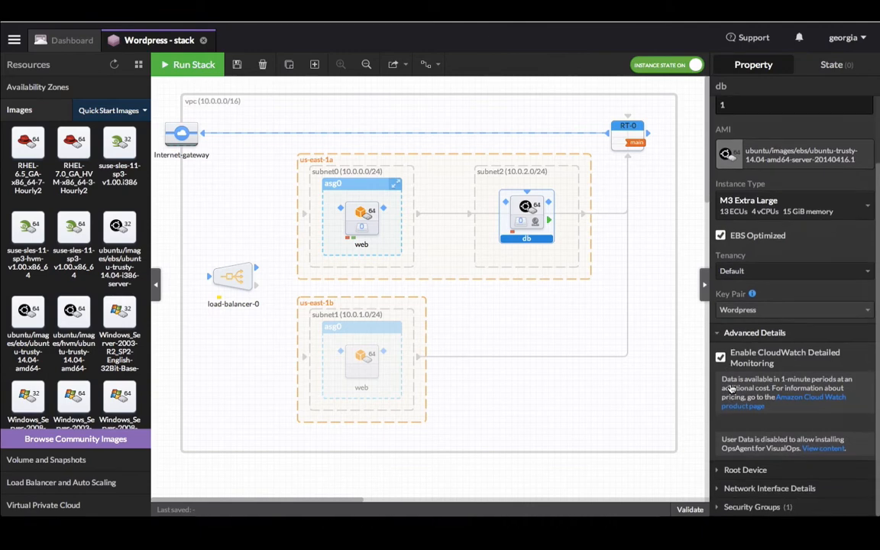
# - Set db's root volume size to 1024 GB and enable automatic public IP assignment
pyautogui.click(719, 471)
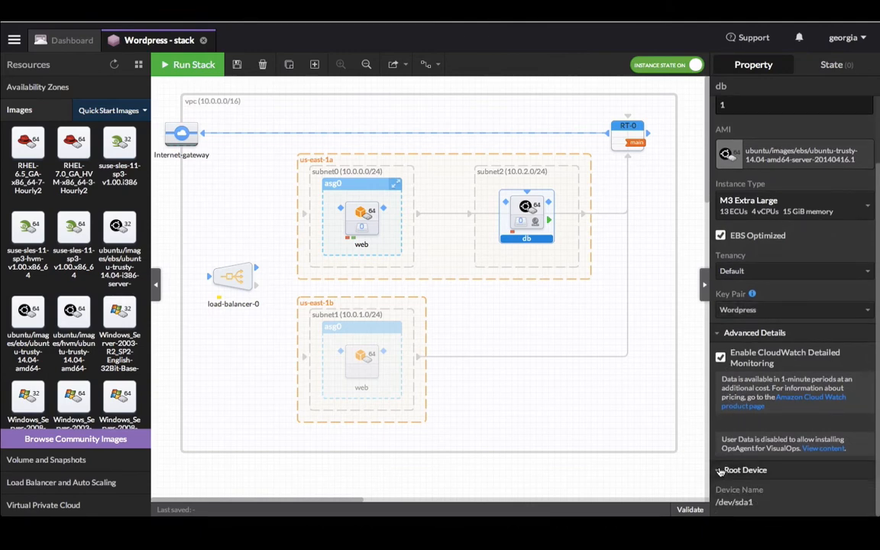
pyautogui.scroll(-3, 724, 436)
pyautogui.click(724, 435)
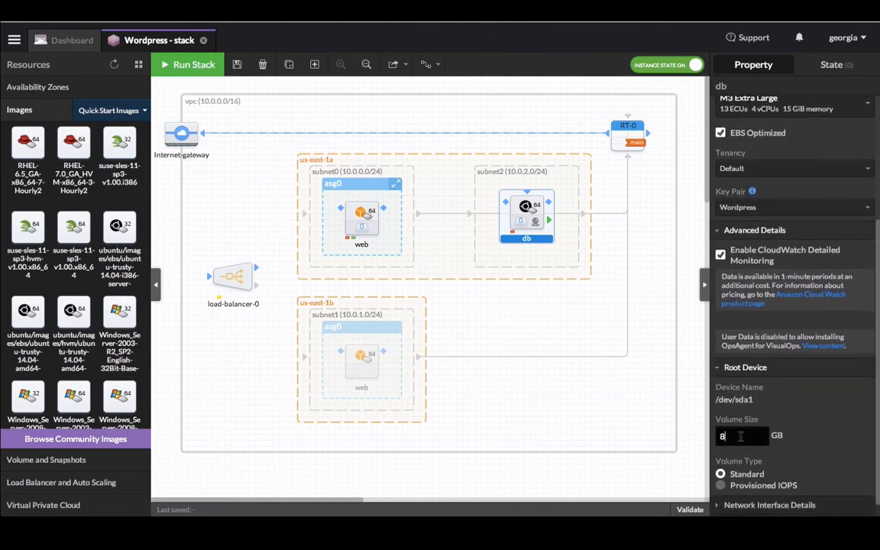
pyautogui.write('1024')
pyautogui.scroll(-1, 794, 419)
pyautogui.click(721, 489)
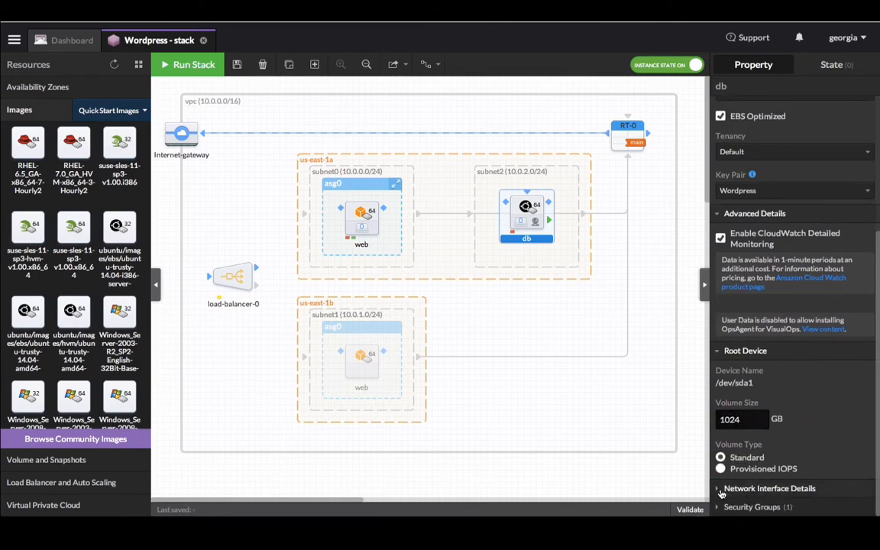
pyautogui.scroll(-4, 790, 435)
pyautogui.click(790, 433)
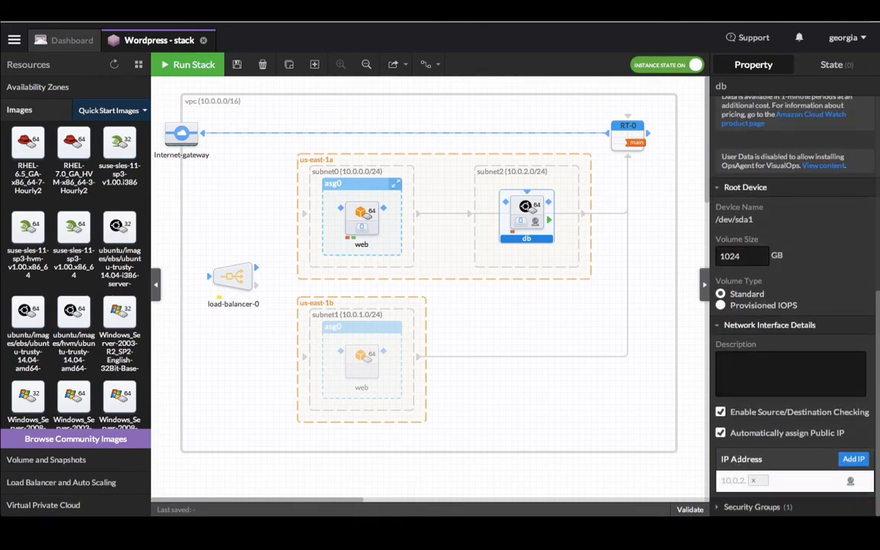
# - Add db to the sg-db and sg-visualops security groups, then select the web instance
pyautogui.click(720, 508)
pyautogui.scroll(-5, 783, 415)
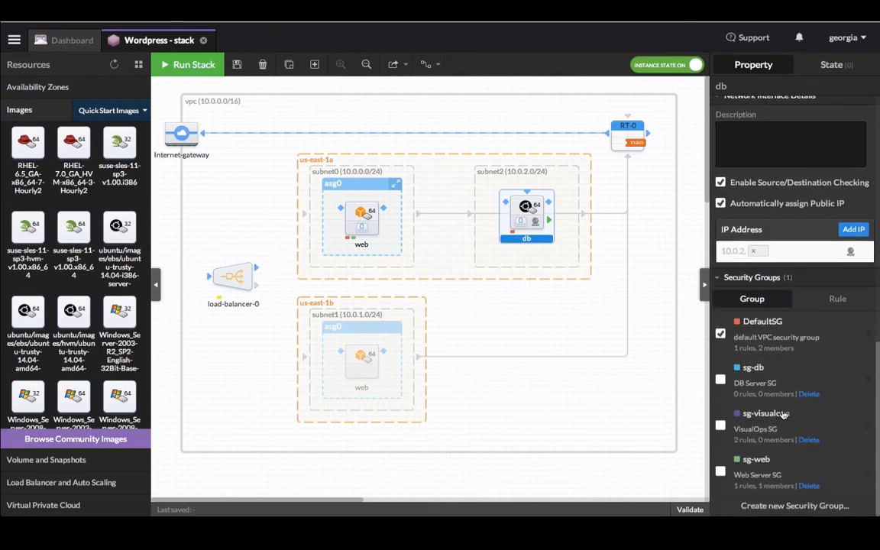
pyautogui.click(721, 382)
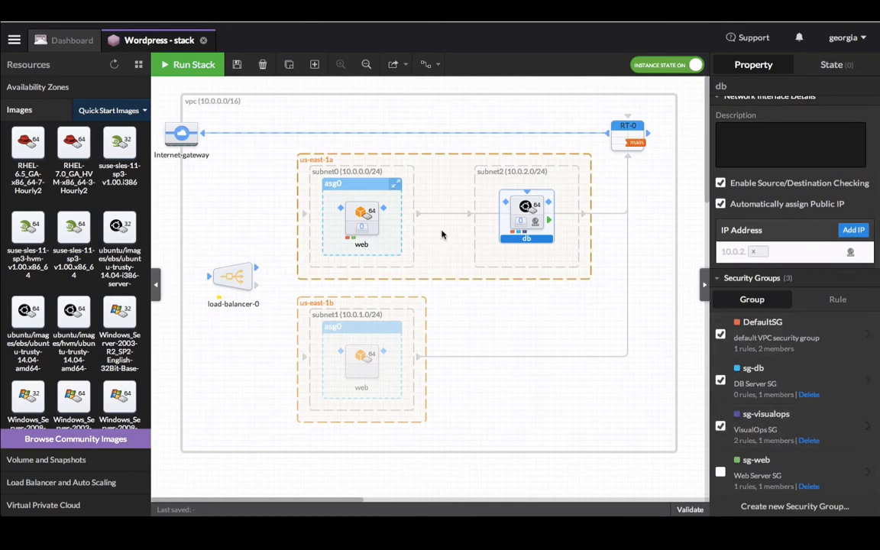
pyautogui.click(353, 211)
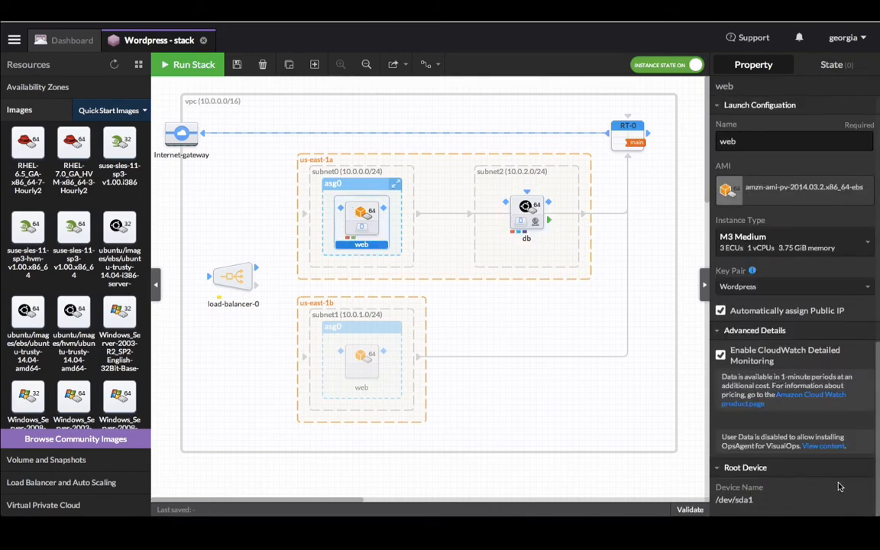
pyautogui.scroll(-5, 756, 437)
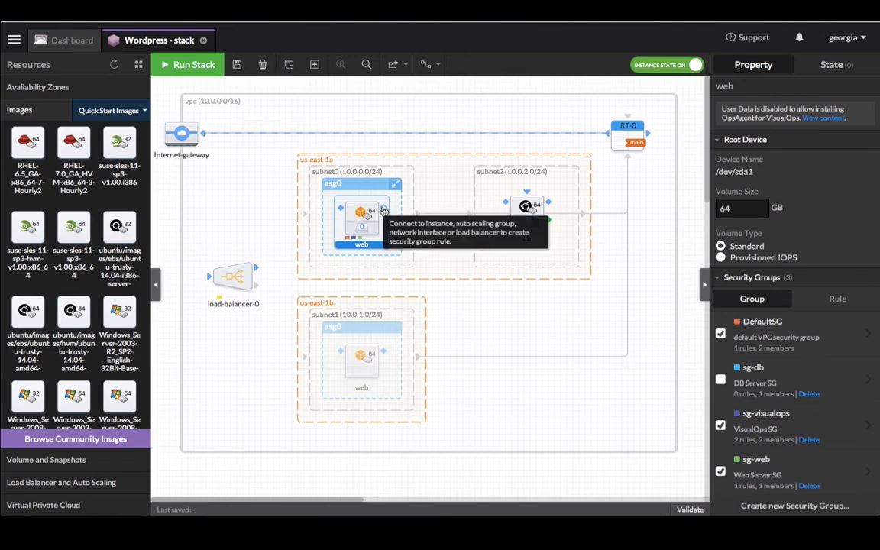
# - Connect web to db and add a TCP port 3306 rule from sg-web to sg-db
pyautogui.moveTo(383, 210); pyautogui.dragTo(508, 208)
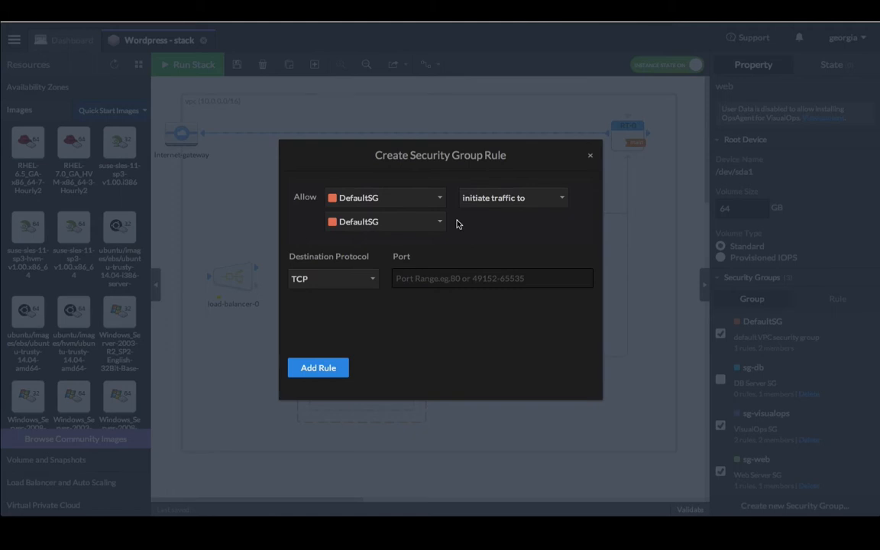
pyautogui.click(416, 202)
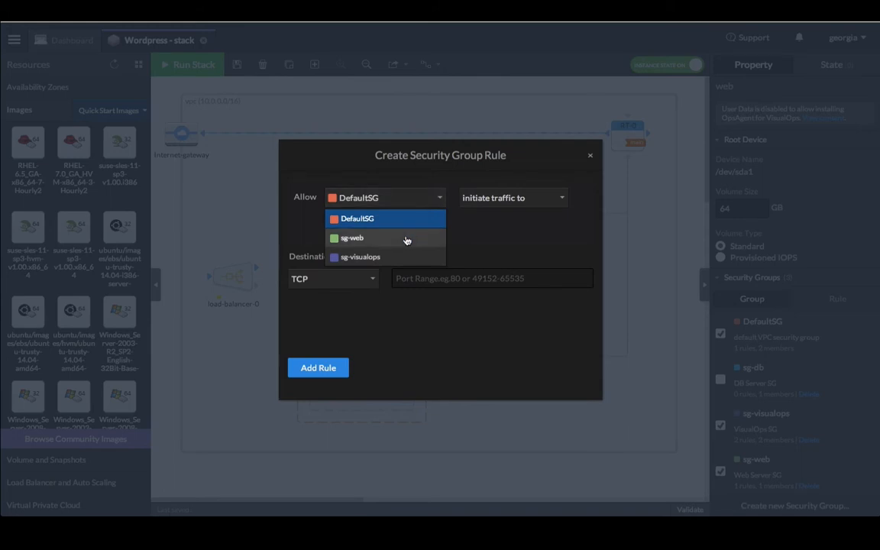
pyautogui.click(407, 237)
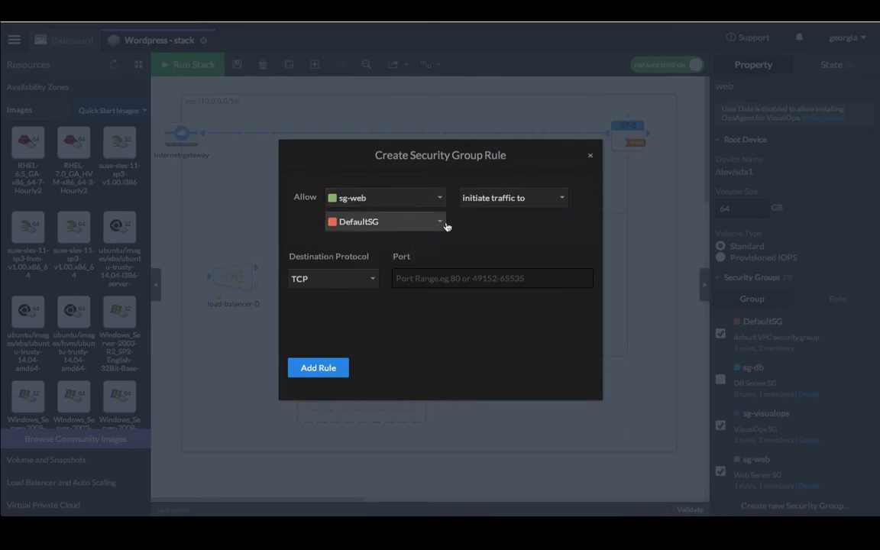
pyautogui.click(443, 226)
pyautogui.click(417, 264)
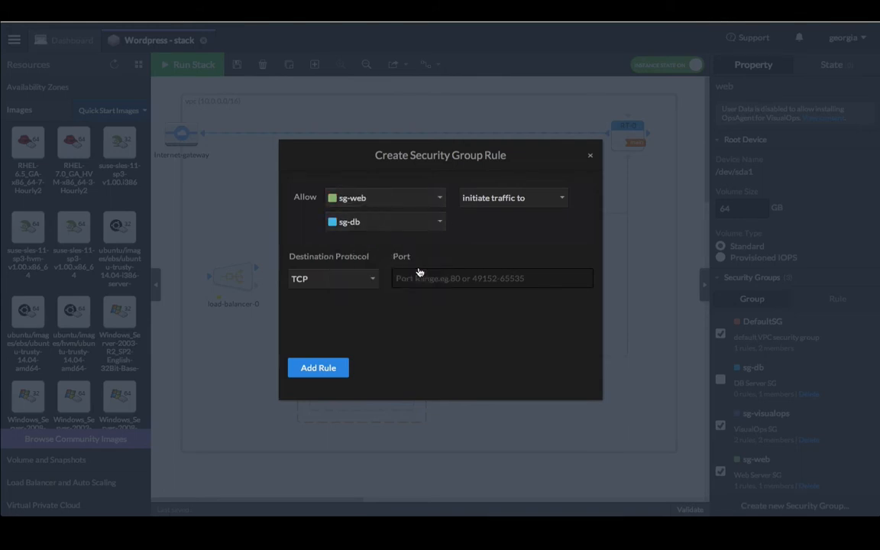
pyautogui.click(417, 281)
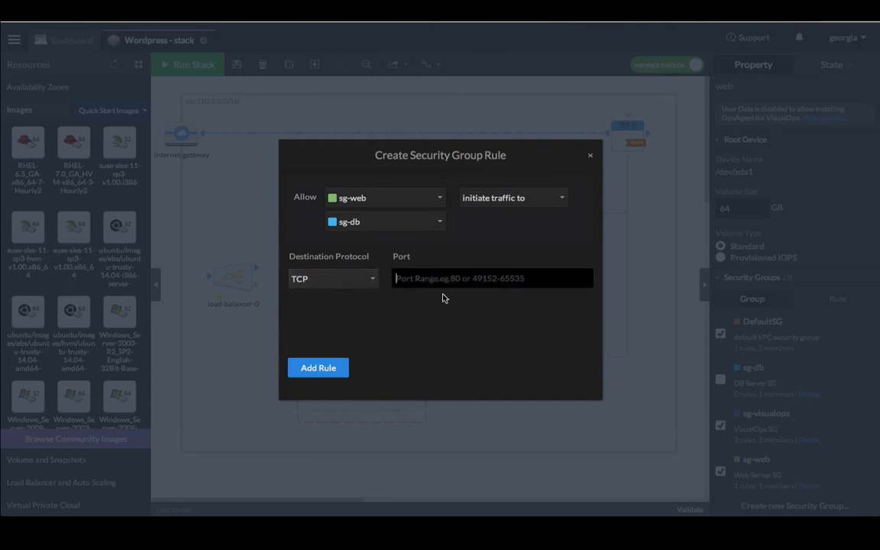
pyautogui.write('3306')
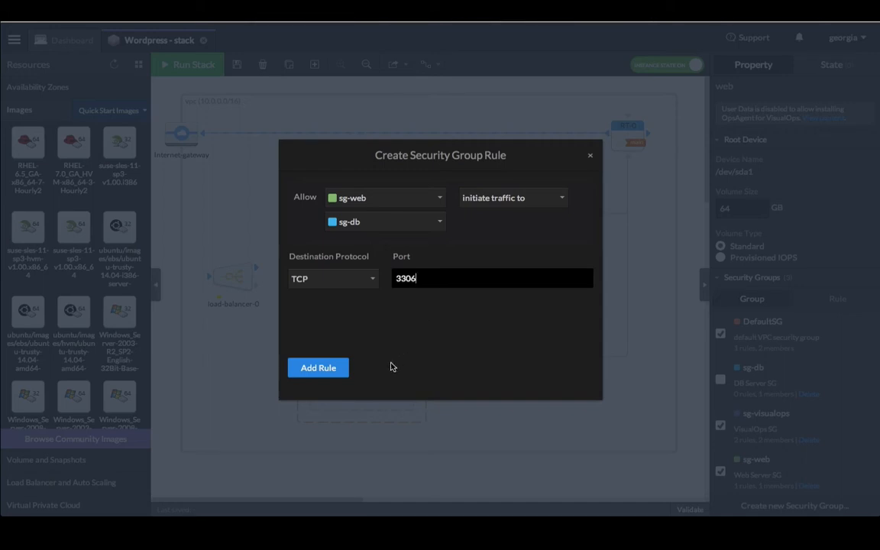
pyautogui.click(339, 370)
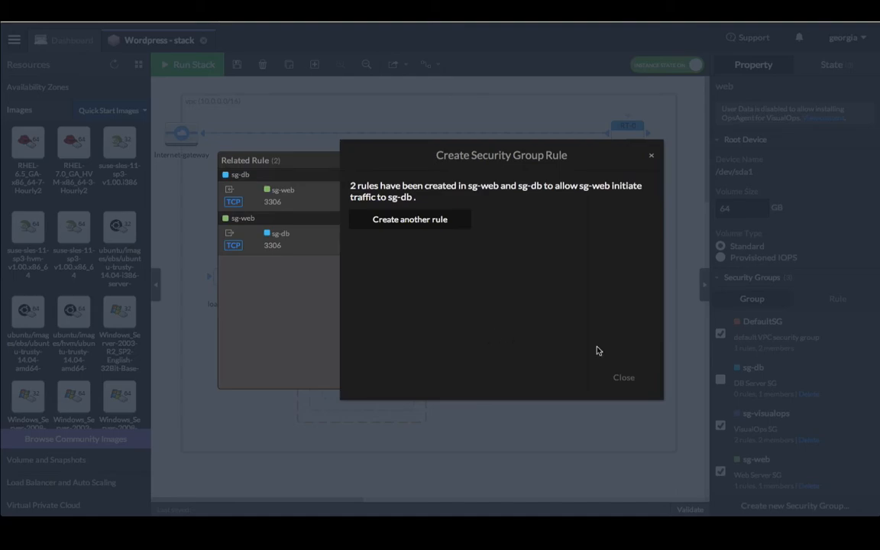
pyautogui.click(623, 378)
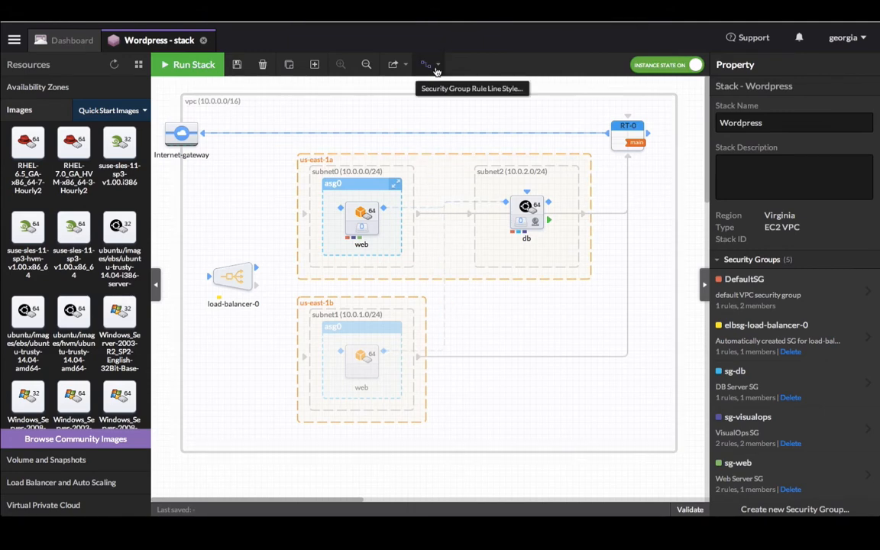
pyautogui.click(433, 65)
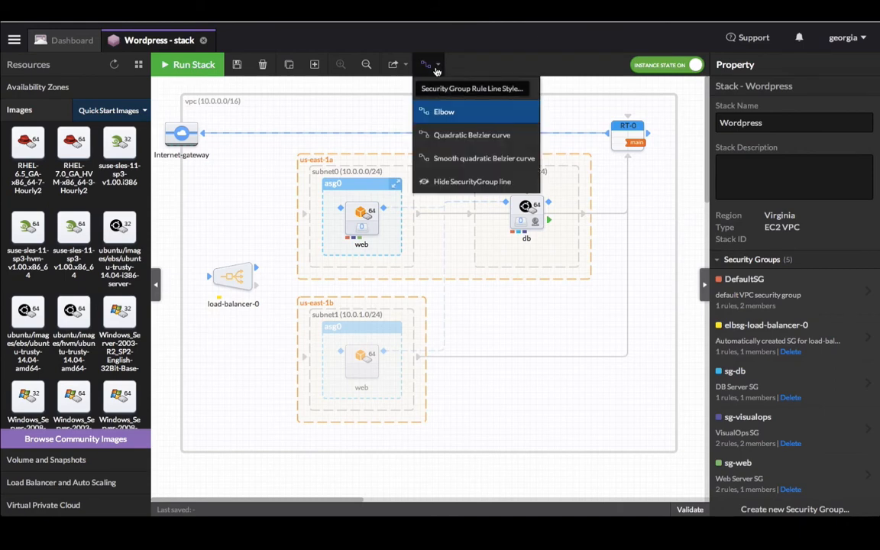
pyautogui.click(447, 158)
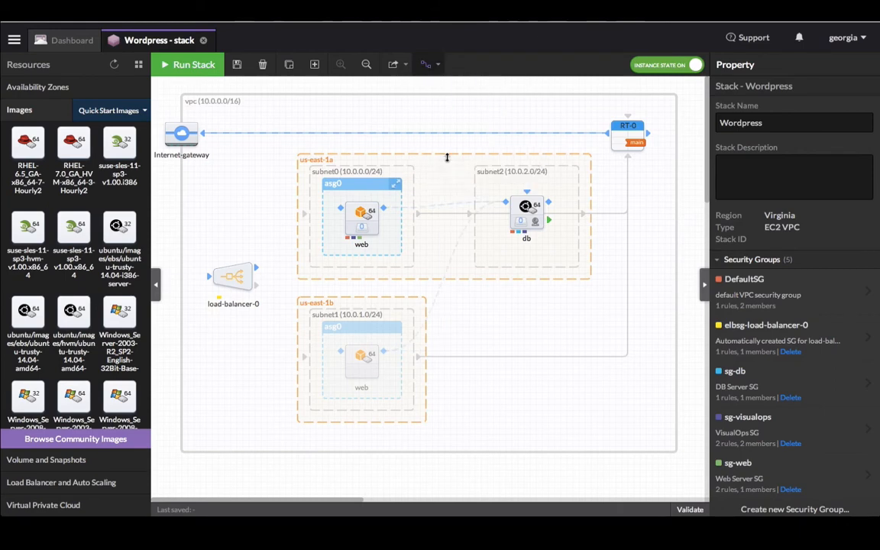
pyautogui.click(425, 67)
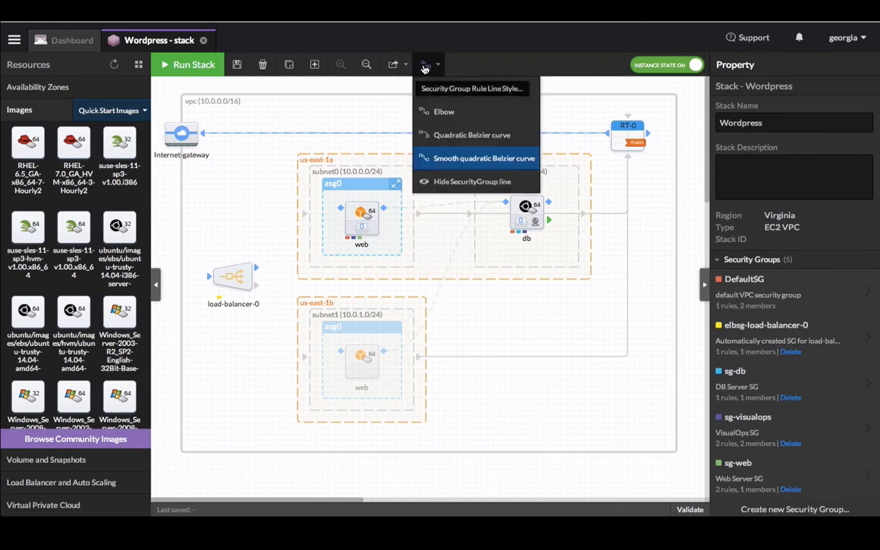
pyautogui.click(436, 112)
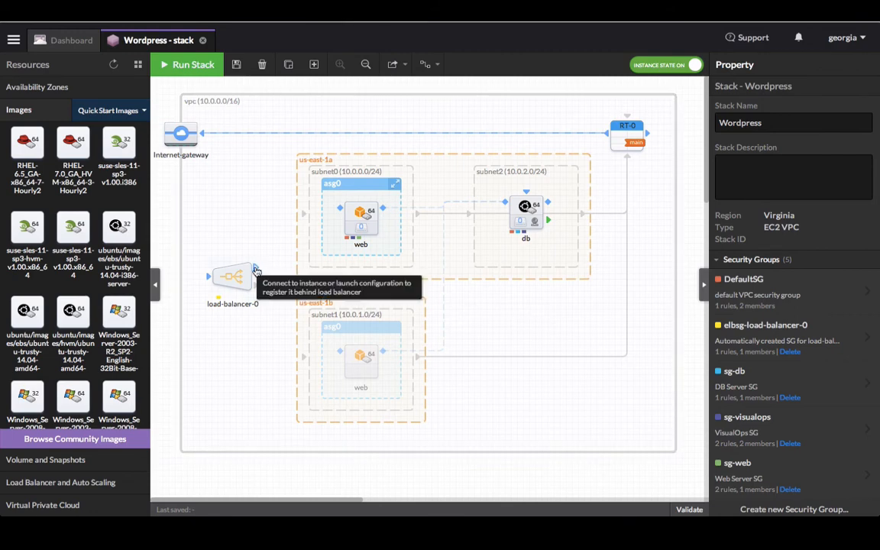
# - Link load-balancer-0 to the web group with a TCP port 80 rule from elbsg-load-balancer-0 to sg-web
pyautogui.moveTo(256, 269); pyautogui.dragTo(340, 211)
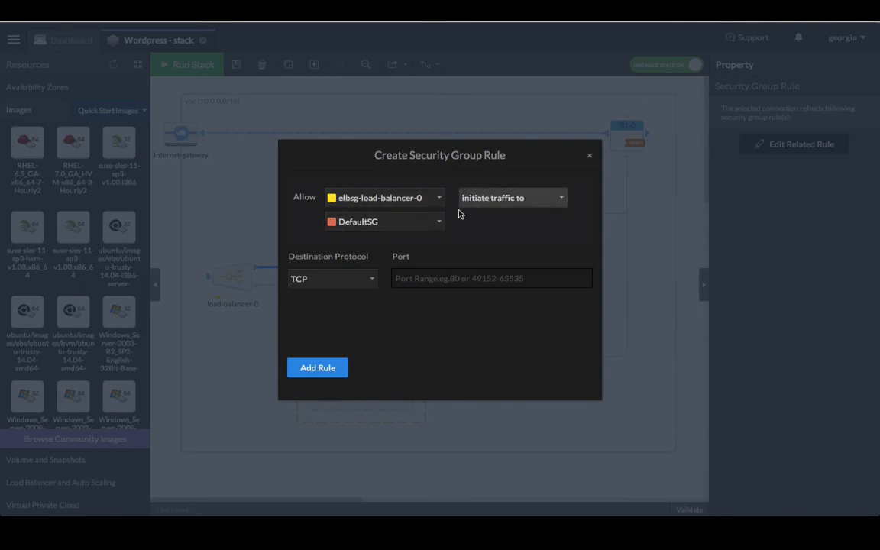
pyautogui.click(420, 226)
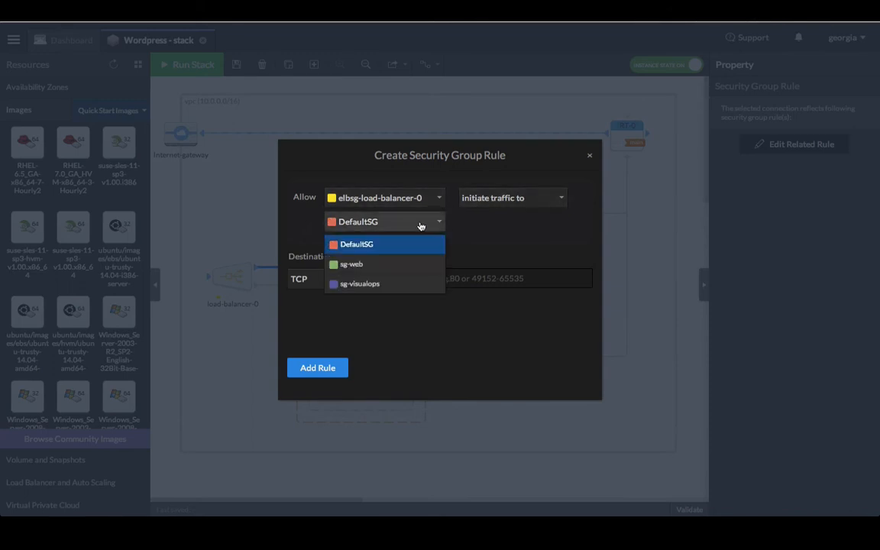
pyautogui.click(384, 264)
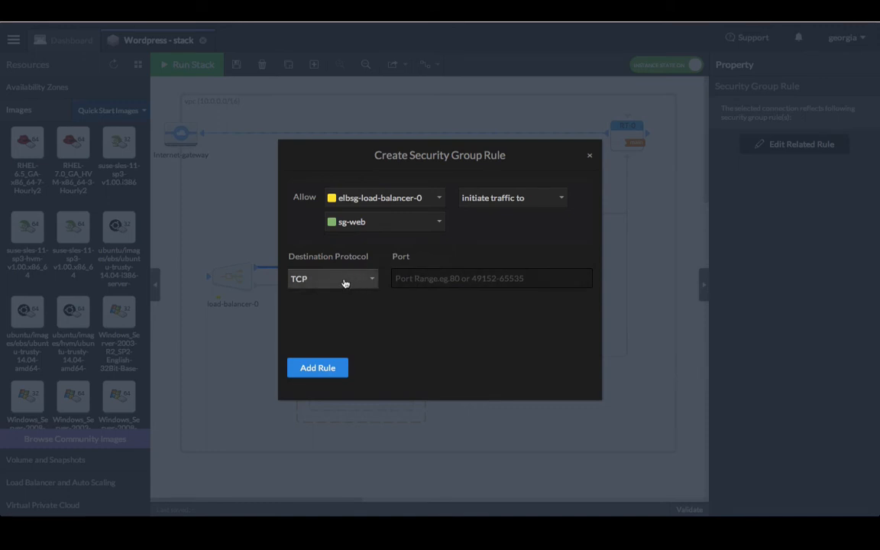
pyautogui.click(405, 278)
pyautogui.write('80')
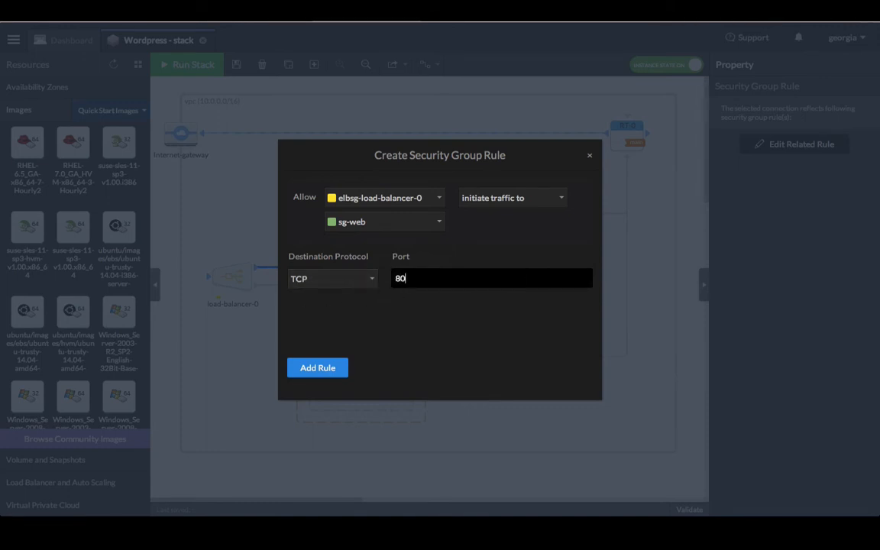
pyautogui.click(330, 368)
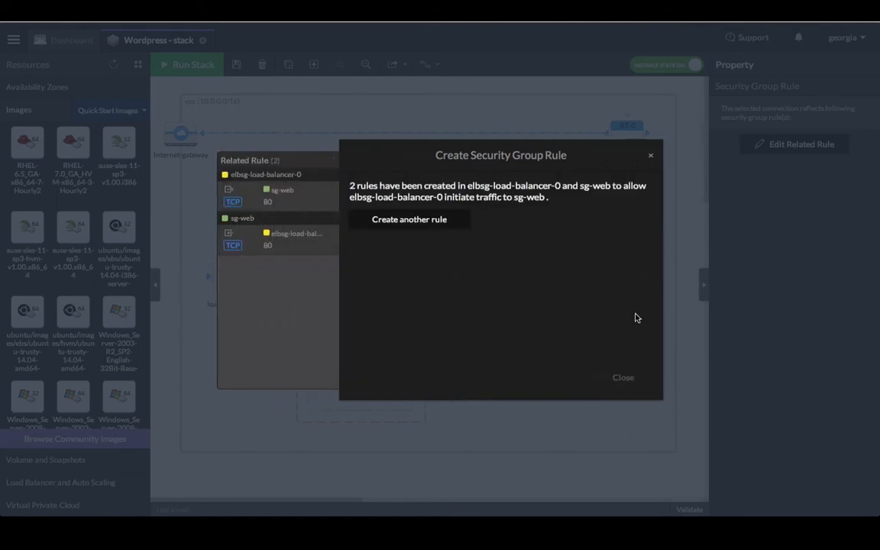
pyautogui.click(622, 377)
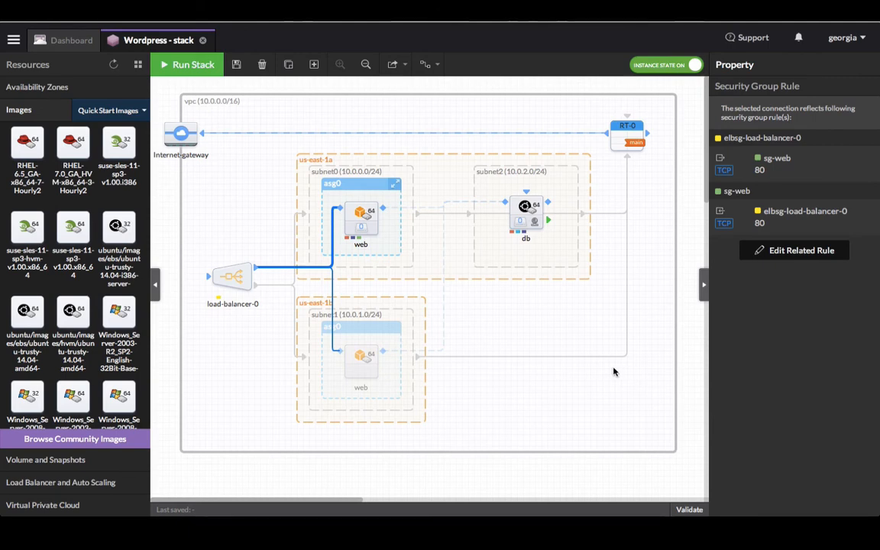
# - Make load-balancer-0 internet-facing and switch its health check ping protocol from HTTP to TCP
pyautogui.click(235, 280)
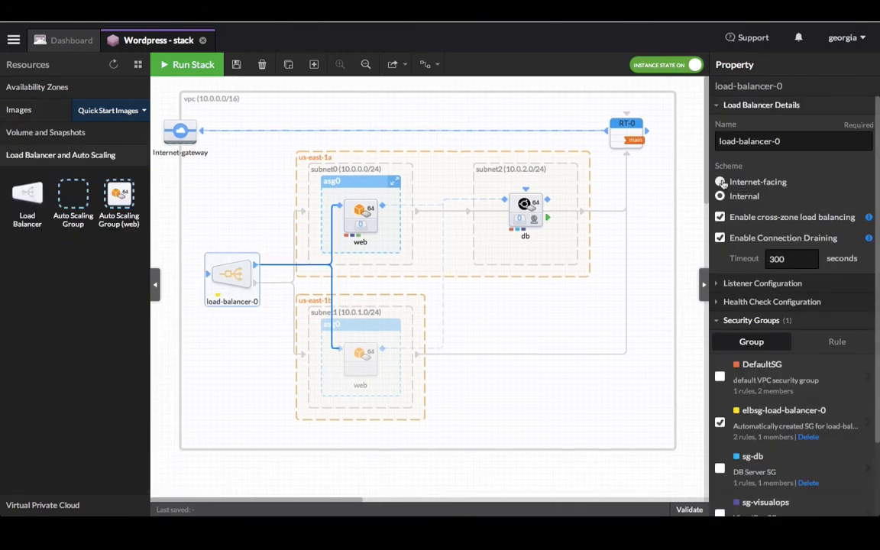
pyautogui.click(720, 183)
pyautogui.click(791, 303)
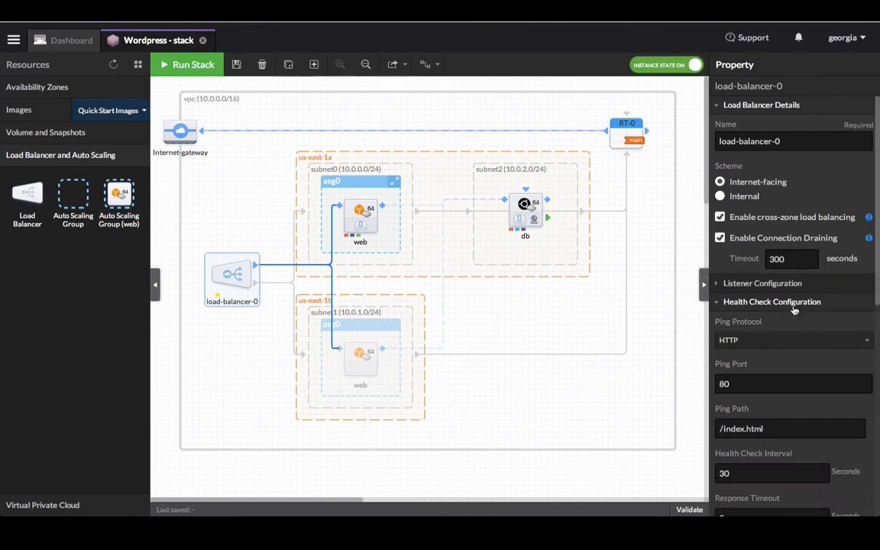
pyautogui.scroll(-3, 794, 361)
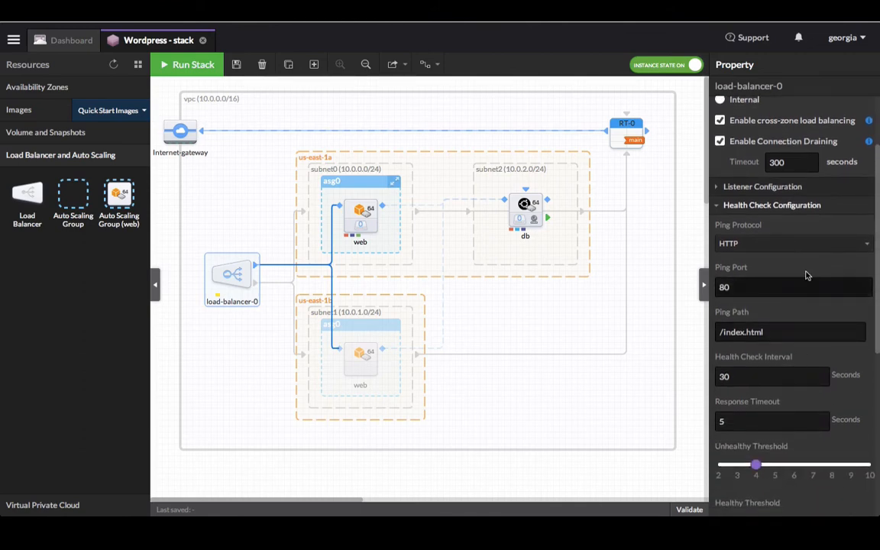
pyautogui.click(817, 248)
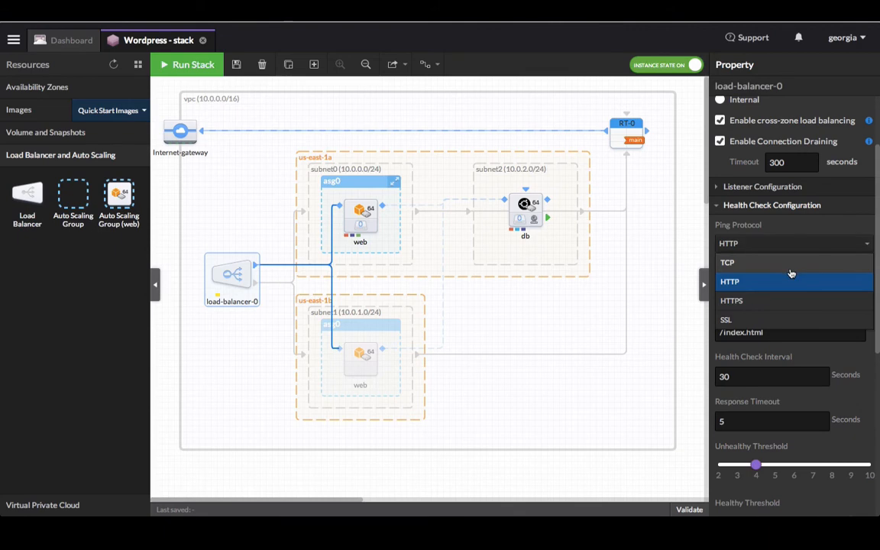
pyautogui.click(790, 267)
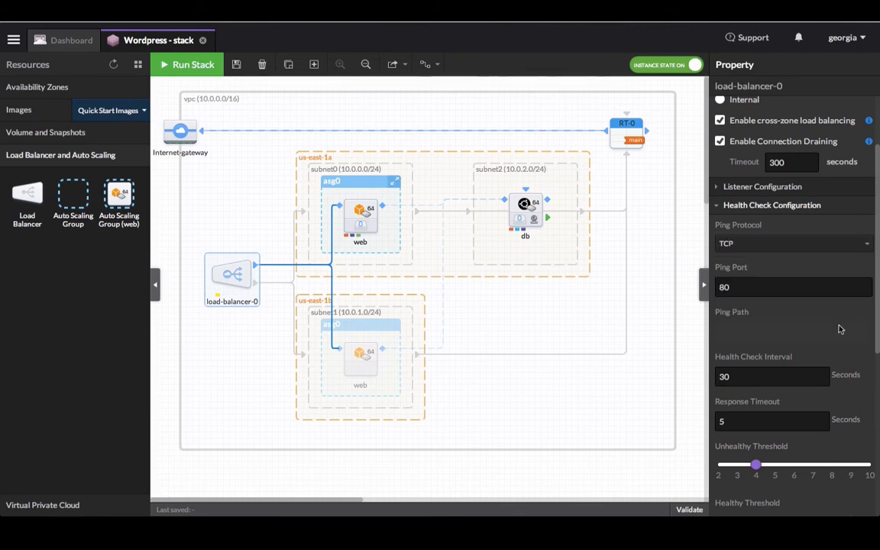
pyautogui.scroll(-5, 838, 329)
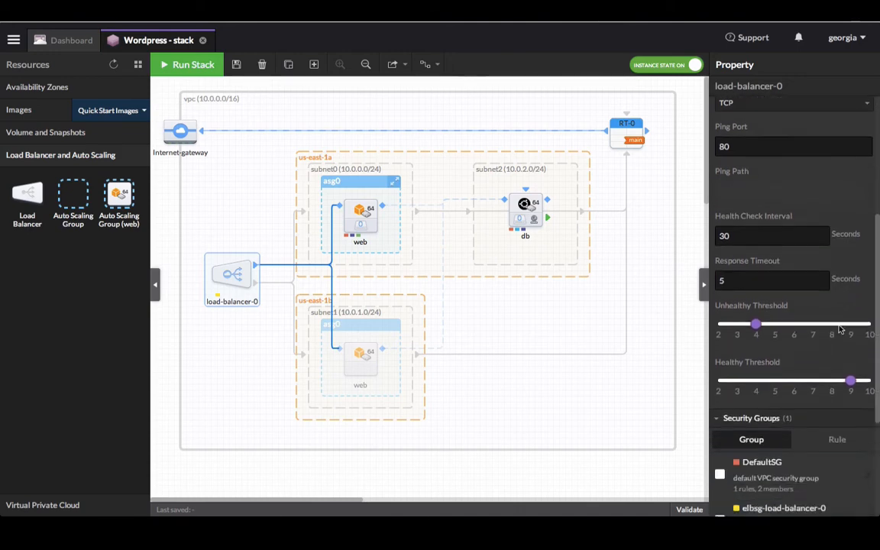
pyautogui.scroll(-3, 838, 328)
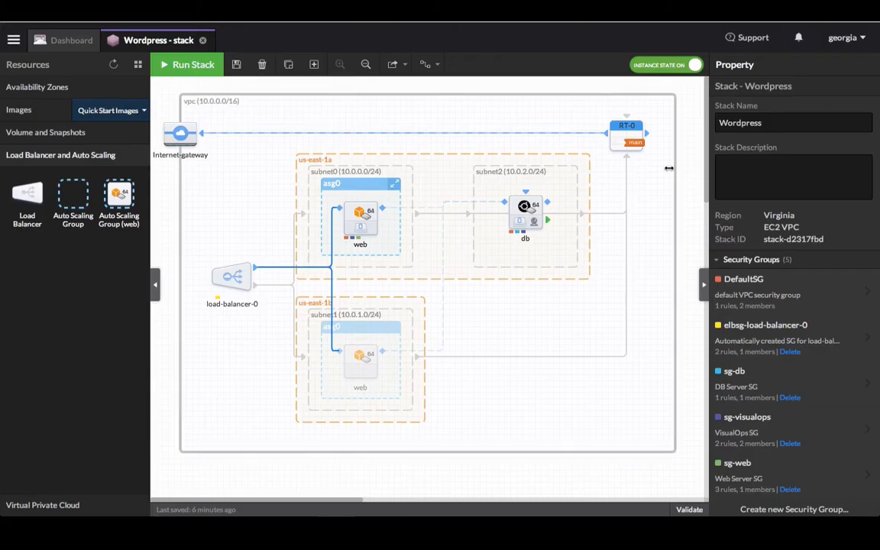
# - Show the db instance's empty State panel, and briefly view the keyboard shortcuts list
pyautogui.click(521, 206)
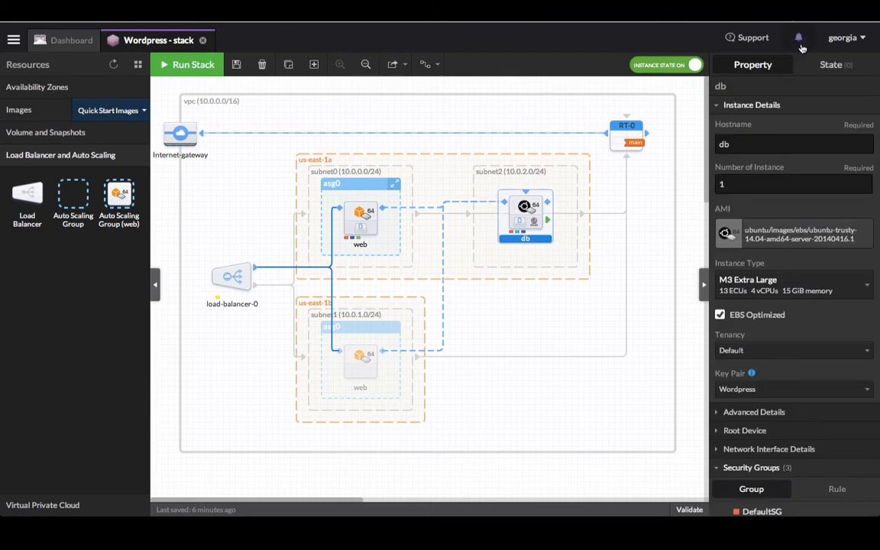
pyautogui.click(835, 68)
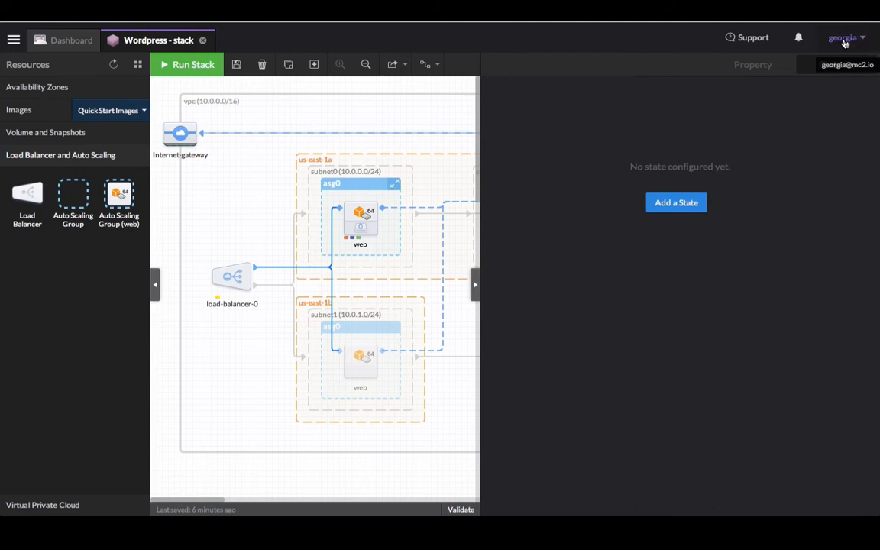
pyautogui.click(844, 43)
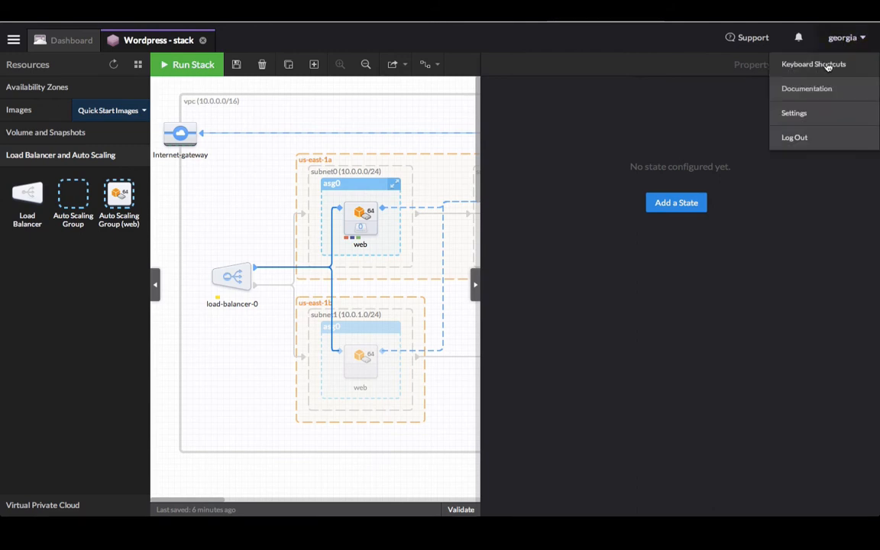
pyautogui.click(827, 68)
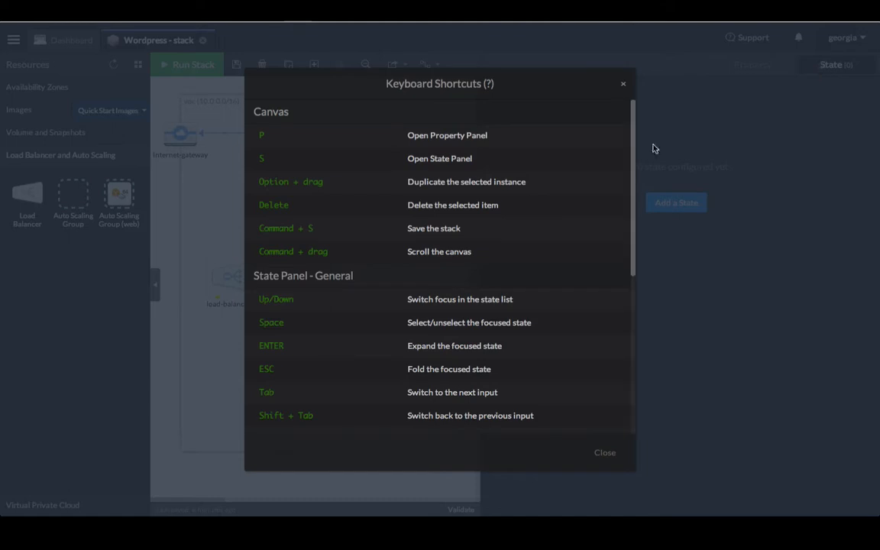
pyautogui.scroll(-5, 544, 239)
pyautogui.scroll(-2, 543, 240)
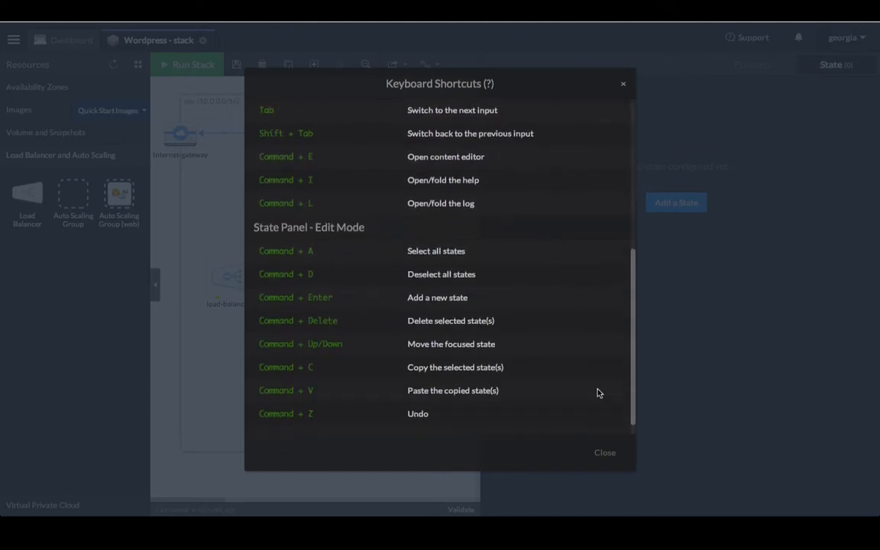
pyautogui.click(604, 452)
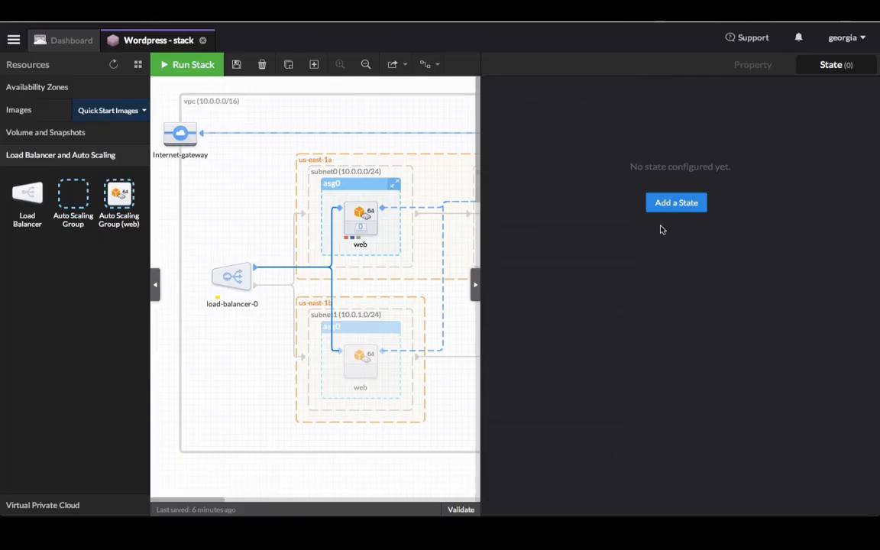
# - Add an apt pkg state to the db instance and read the module's help
pyautogui.click(673, 203)
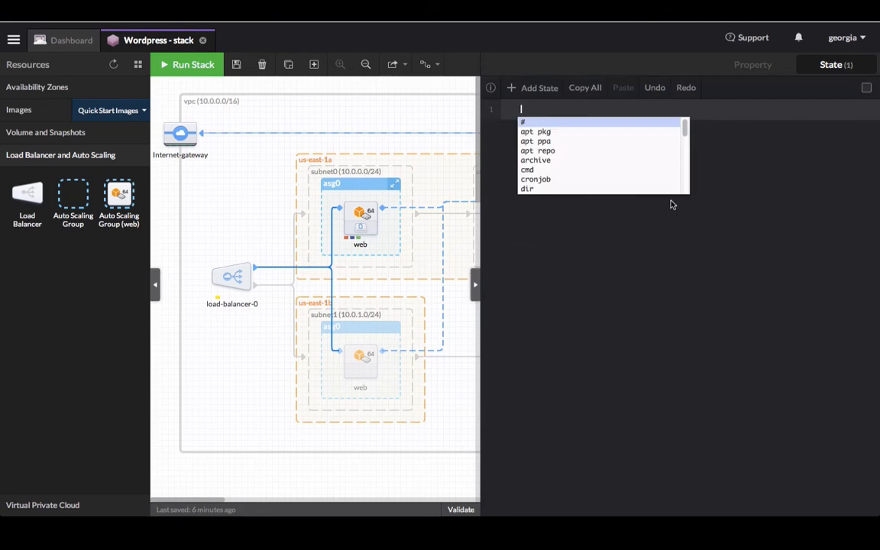
pyautogui.write('apt')
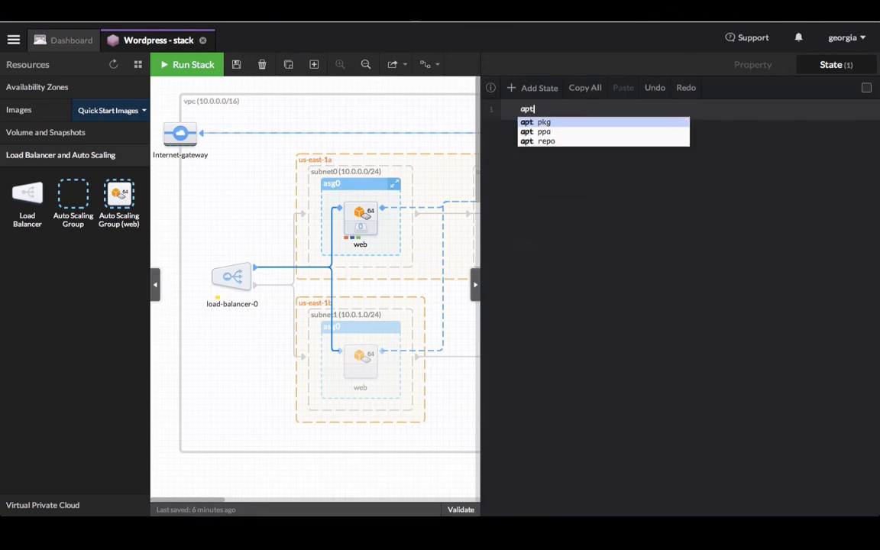
pyautogui.press('Return')
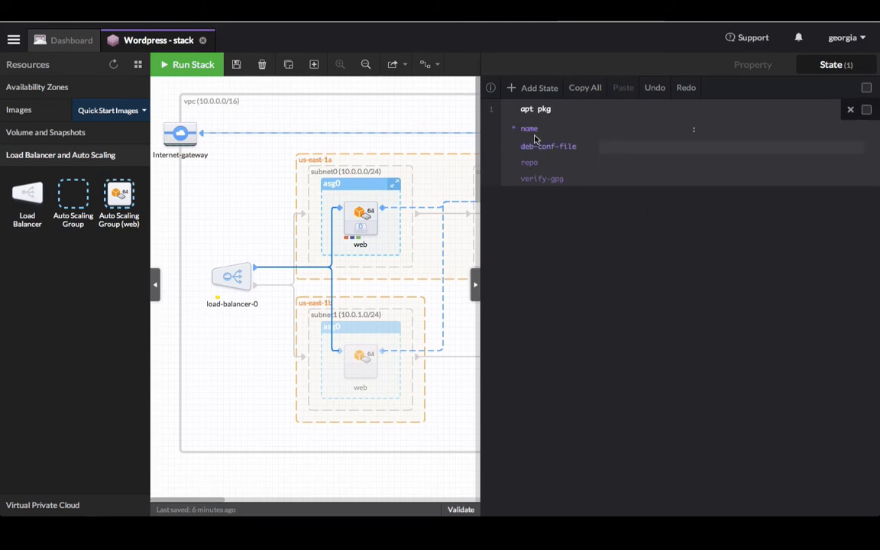
pyautogui.click(492, 89)
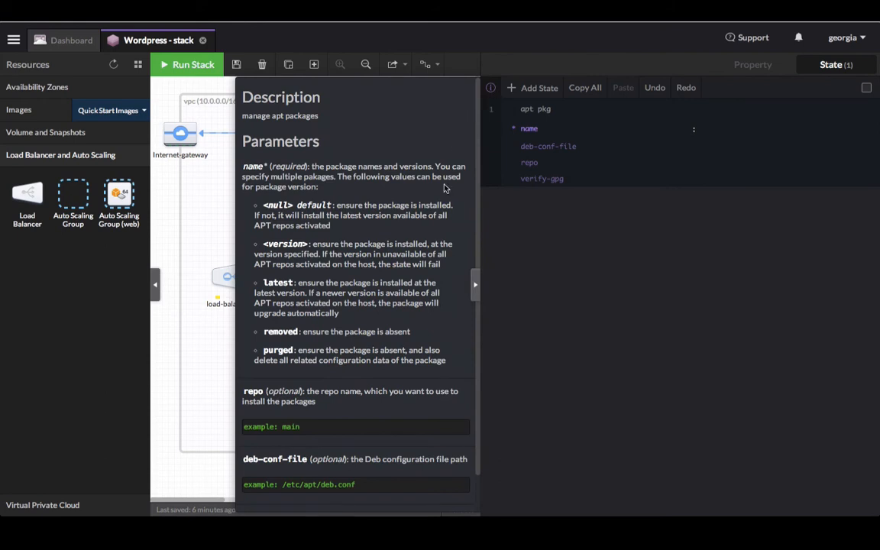
pyautogui.scroll(-1, 445, 188)
pyautogui.scroll(1, 445, 188)
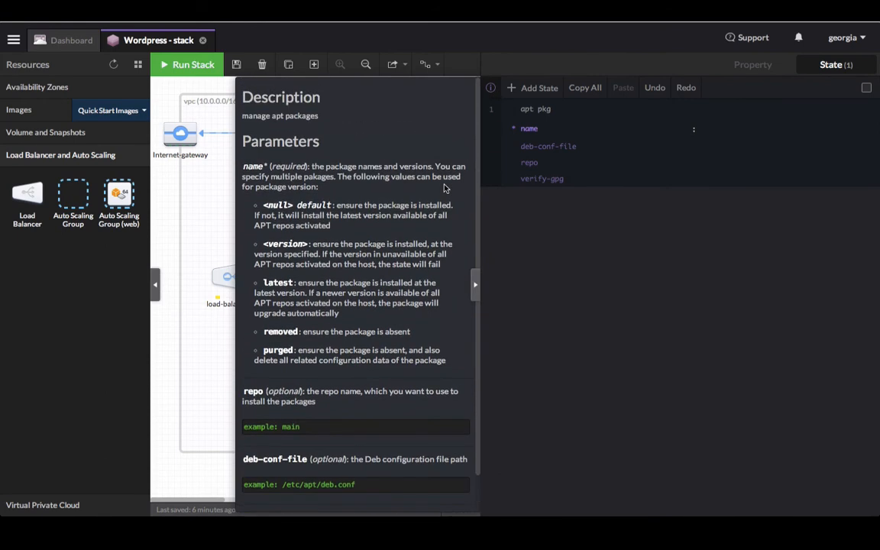
pyautogui.click(491, 91)
# - Set the apt pkg package name to mysql-server and start a second state
pyautogui.click(520, 107)
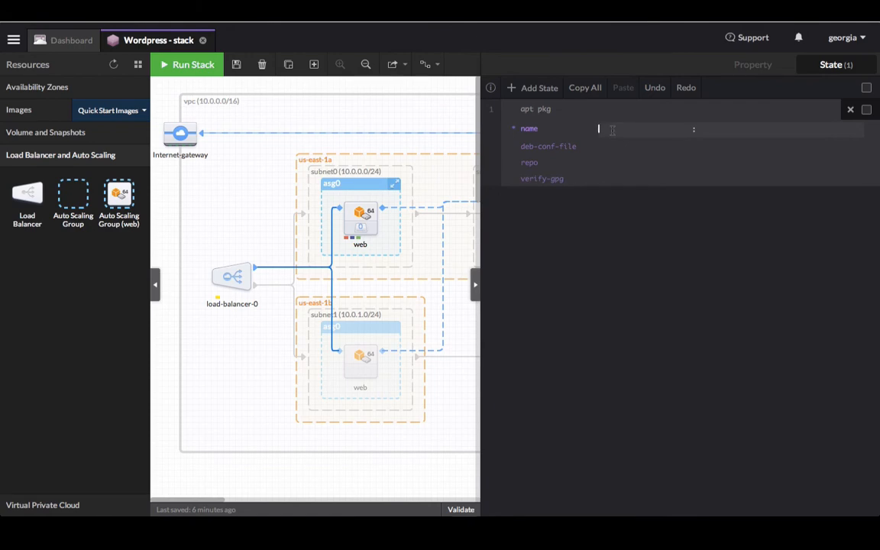
pyautogui.write('mysql-')
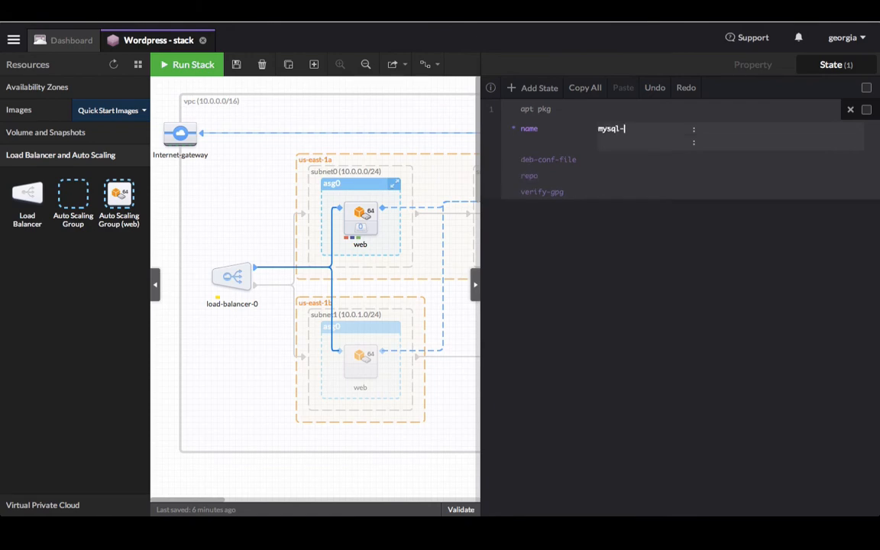
pyautogui.write('server')
pyautogui.click(535, 90)
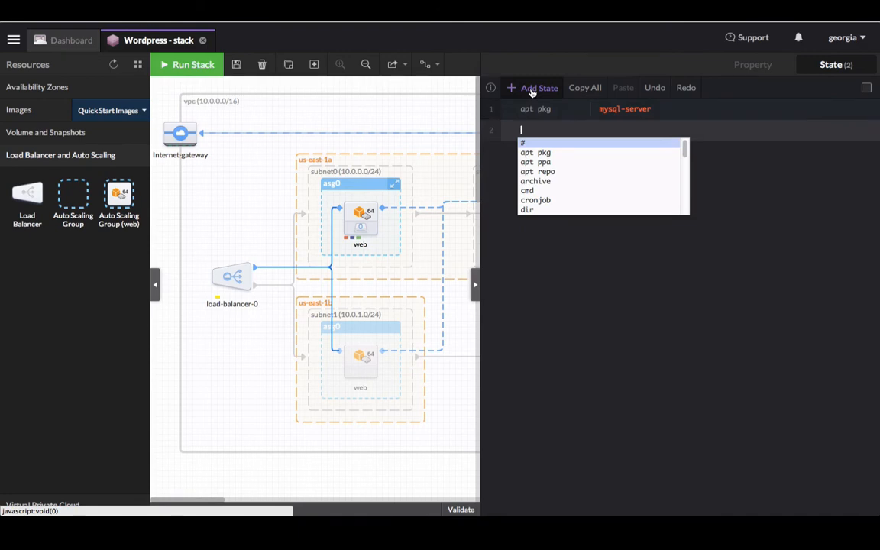
# - Make state 2 a cmd running sed to set bind-address to @{db.PrivateIpAddress}, then start a service state
pyautogui.write('cmd')
pyautogui.press('Return')
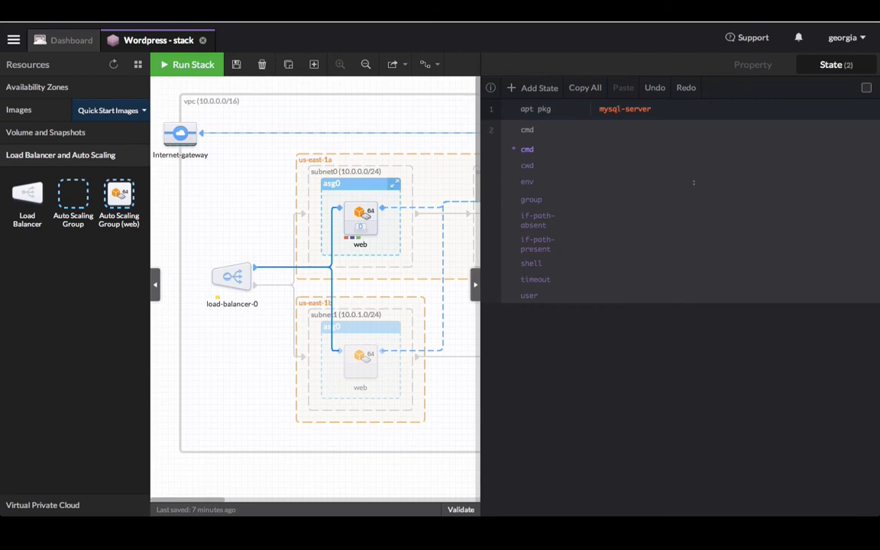
pyautogui.click(614, 152)
pyautogui.hotkey('ctrl', 'v')
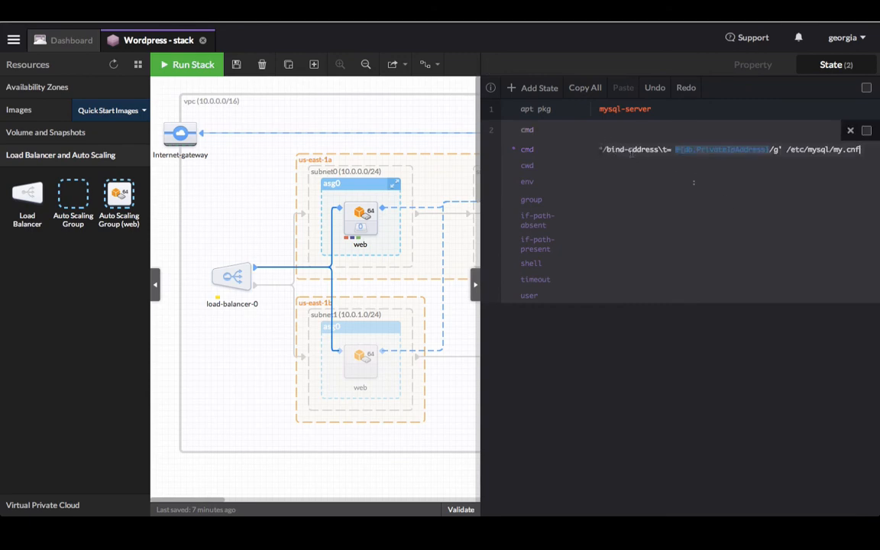
pyautogui.click(675, 149)
pyautogui.moveTo(675, 149); pyautogui.dragTo(770, 150)
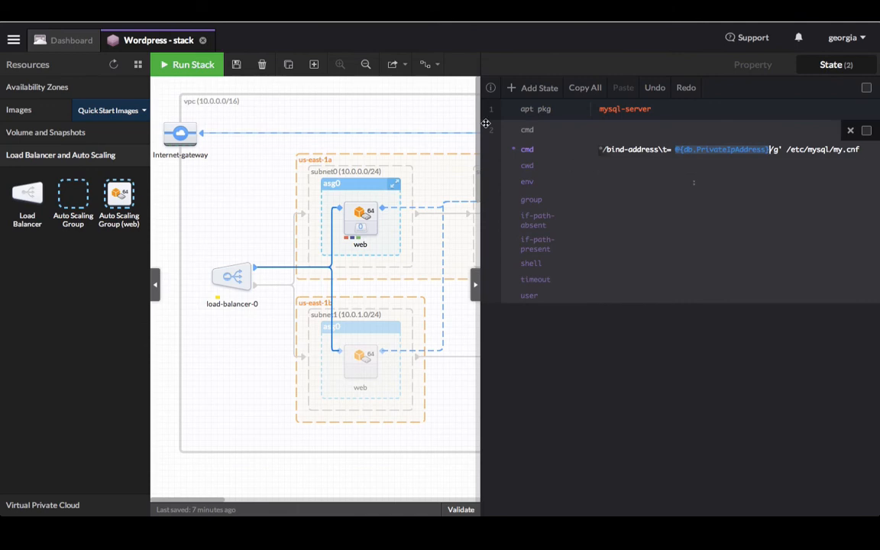
pyautogui.click(530, 94)
pyautogui.write('service')
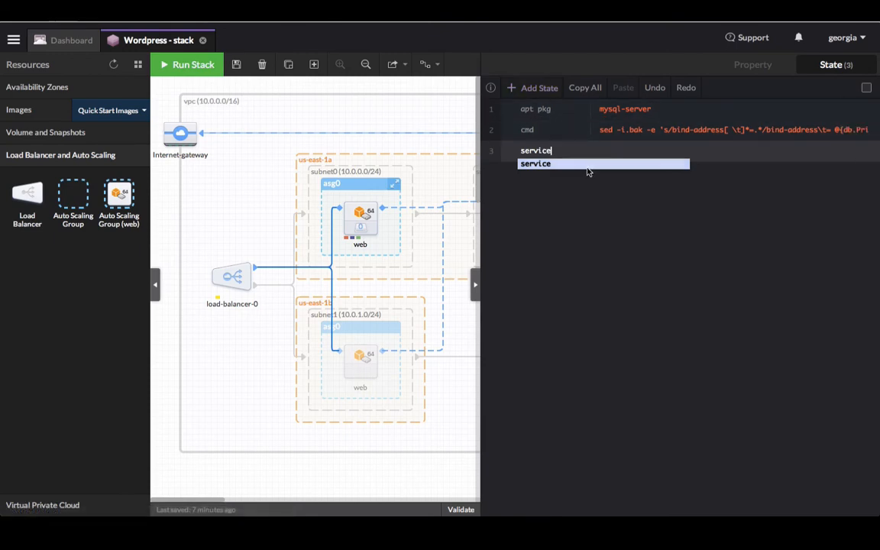
# - Make the service state manage mysql, watching /etc/mysql/my.cnf
pyautogui.press('Return')
pyautogui.write('mysql')
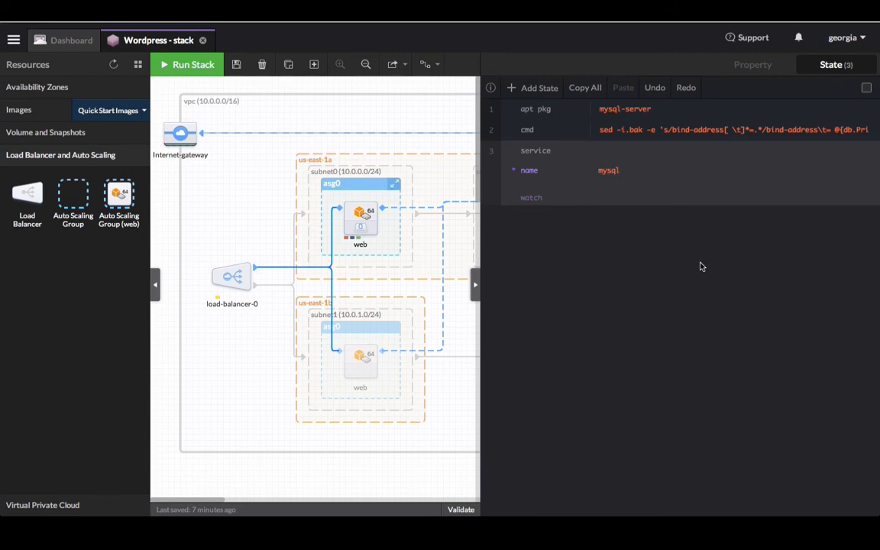
pyautogui.click(603, 198)
pyautogui.write('/etc/mysql/my.cnf')
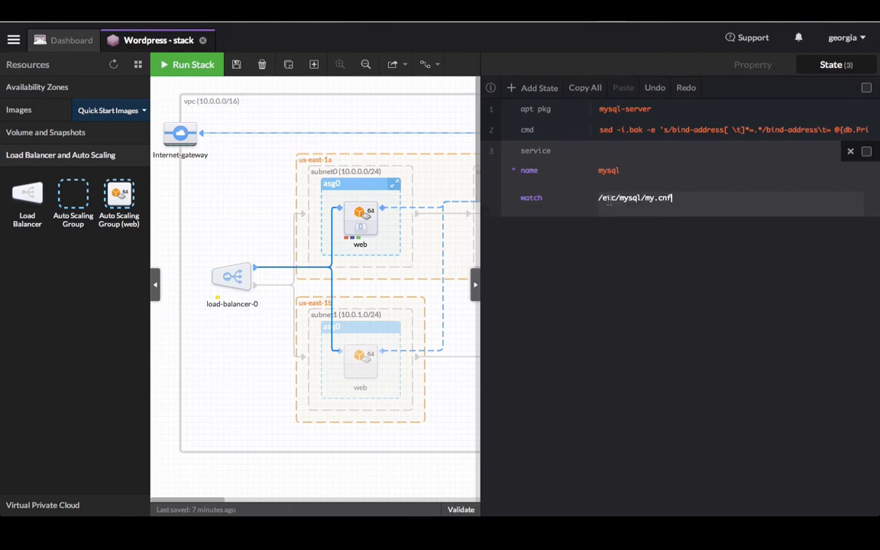
pyautogui.press('Return')
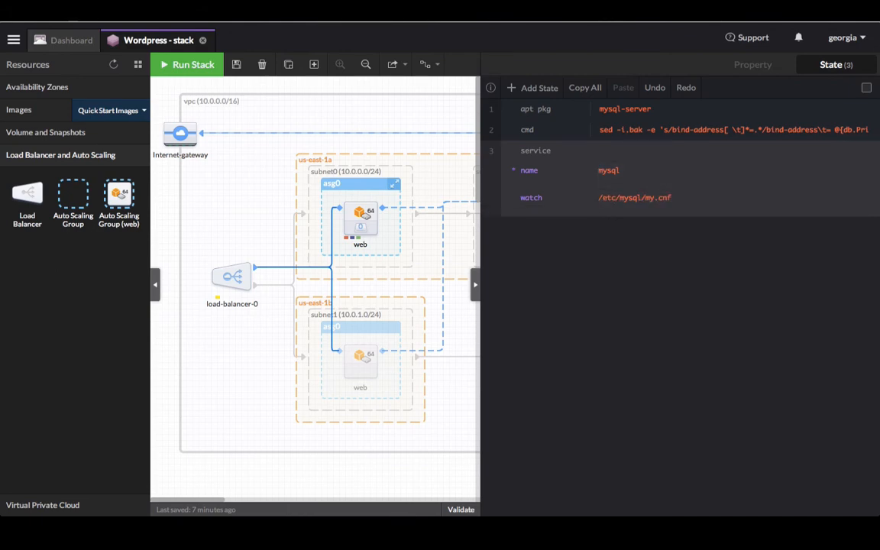
# - Add a dir state creating /opt/bootstrap and begin a fifth state
pyautogui.click(531, 90)
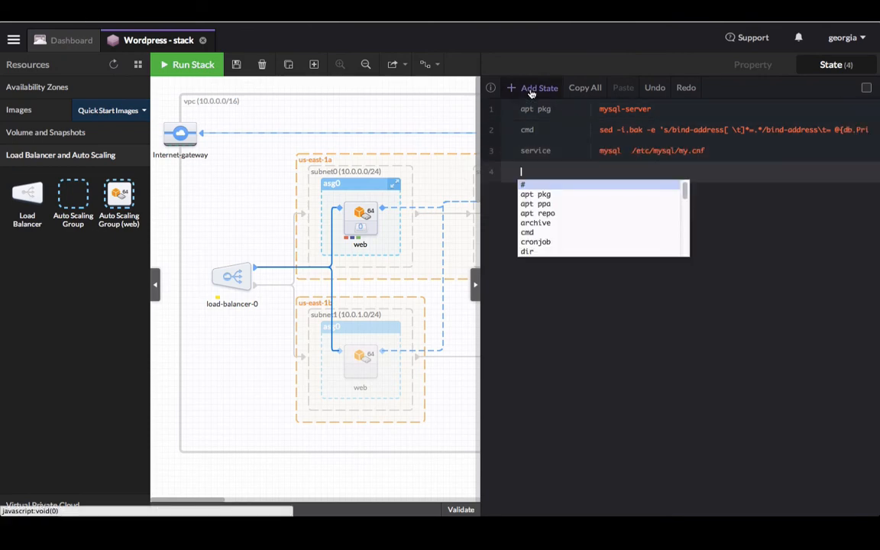
pyautogui.write('dir')
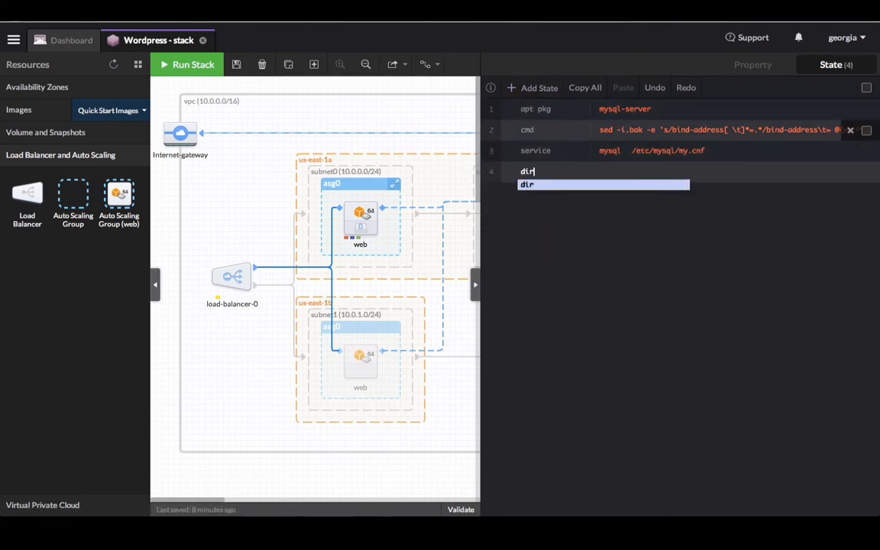
pyautogui.press('Return')
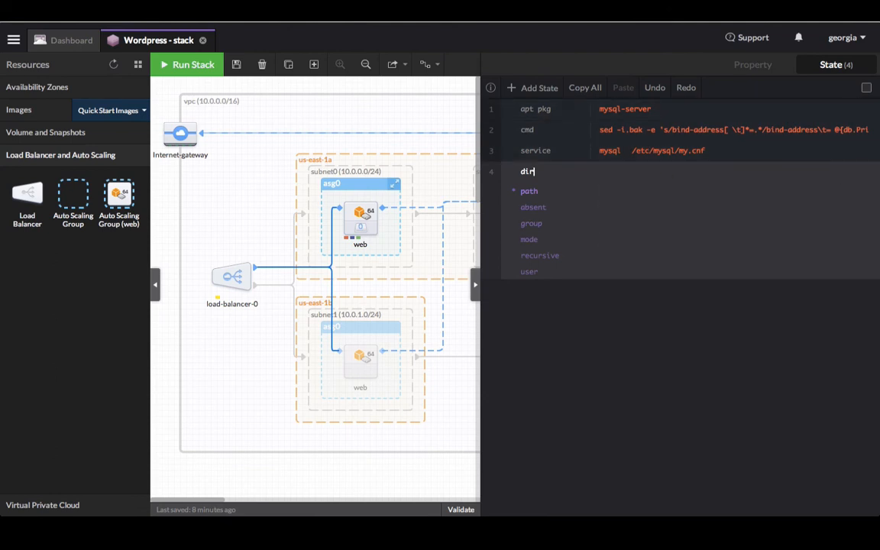
pyautogui.click(607, 190)
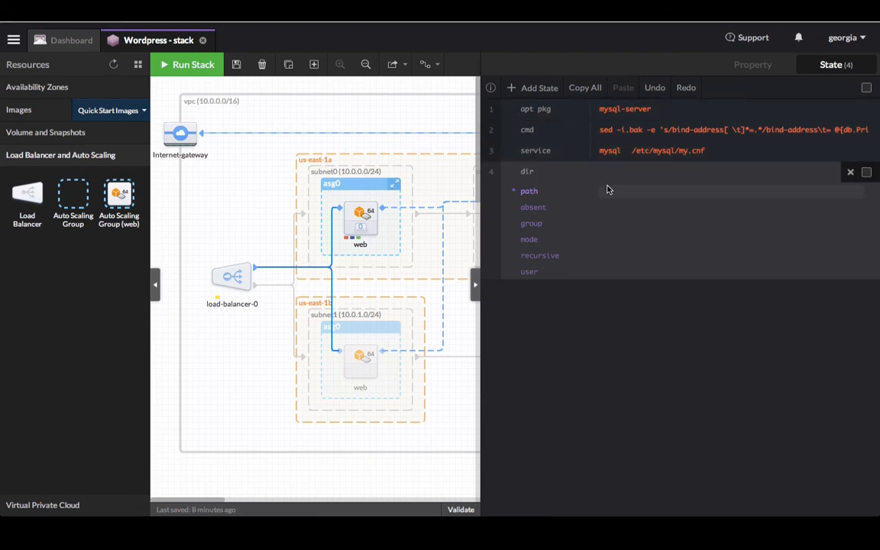
pyautogui.write('/opt/bootstrap')
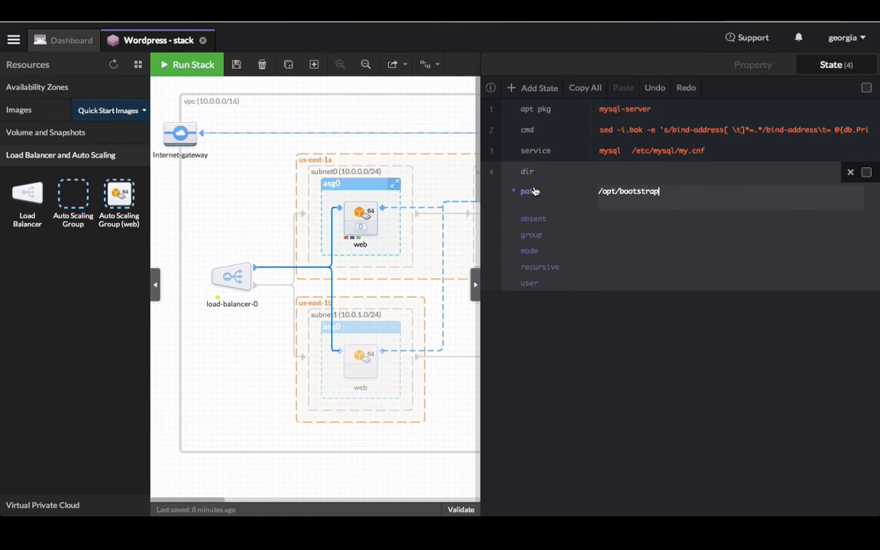
pyautogui.click(491, 174)
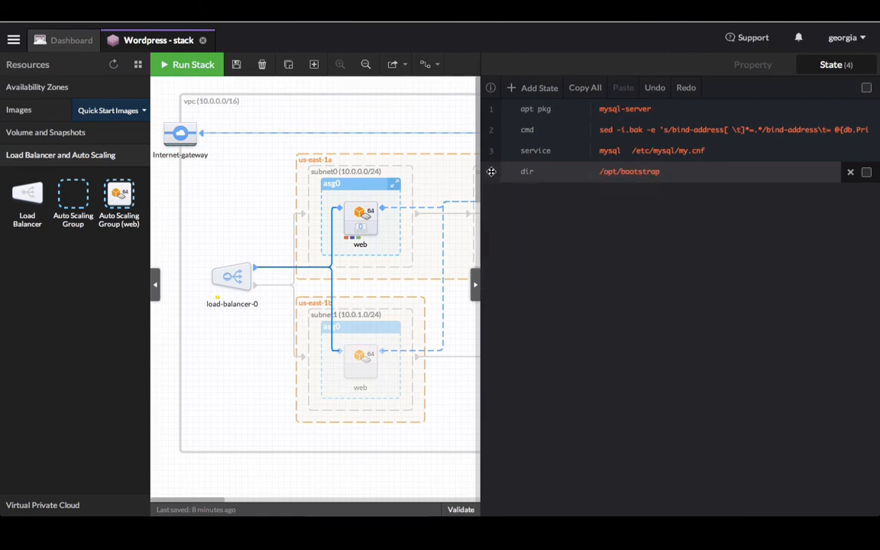
pyautogui.click(535, 90)
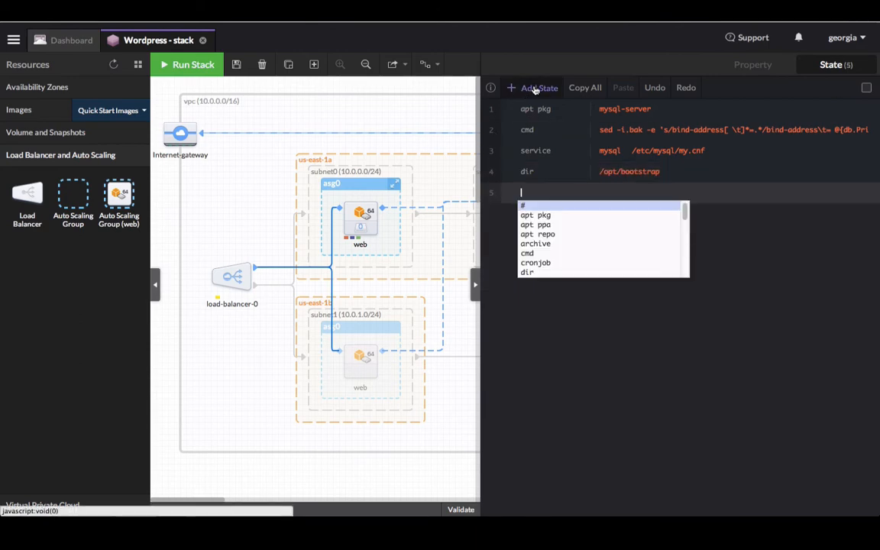
# - Make state 5 a file at /opt/bootstrap/mysql.sh with the pasted SQL setup content and mode 644
pyautogui.write('file')
pyautogui.press('Return')
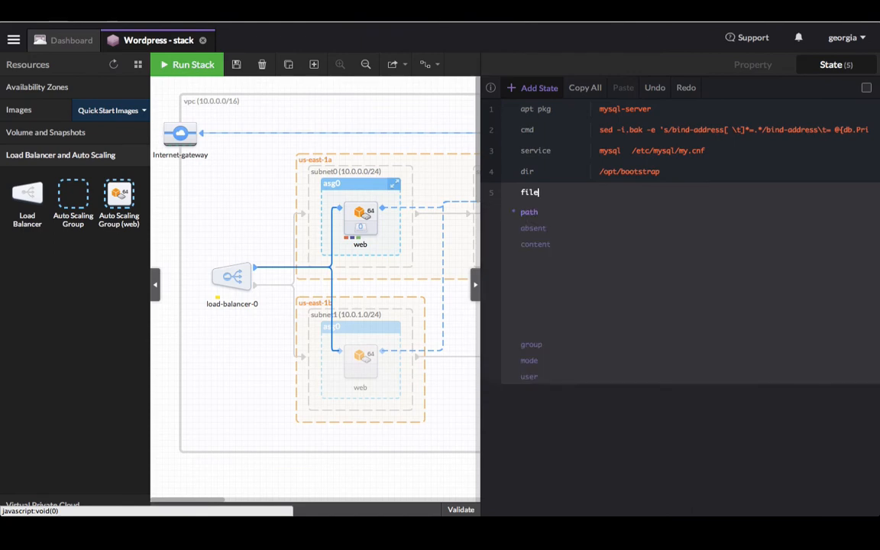
pyautogui.press('Tab')
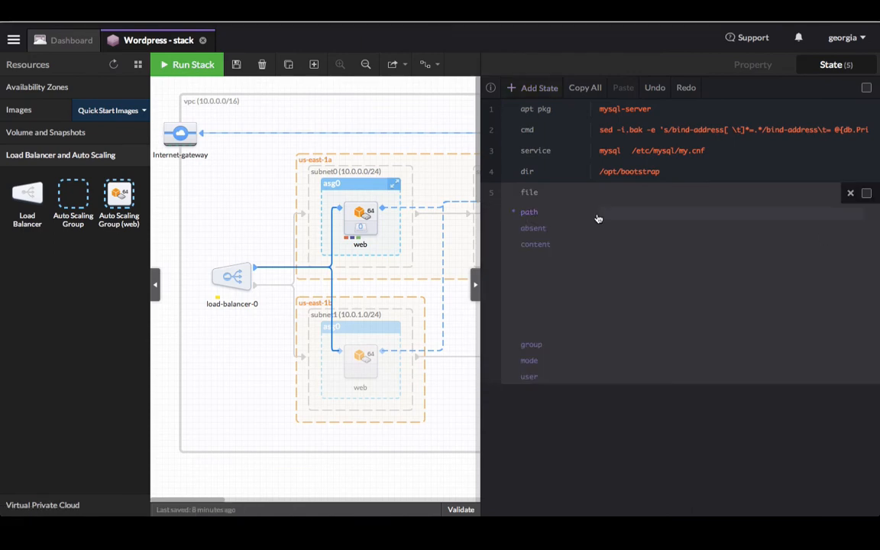
pyautogui.write('/opt/bootstrap/mysql.sh')
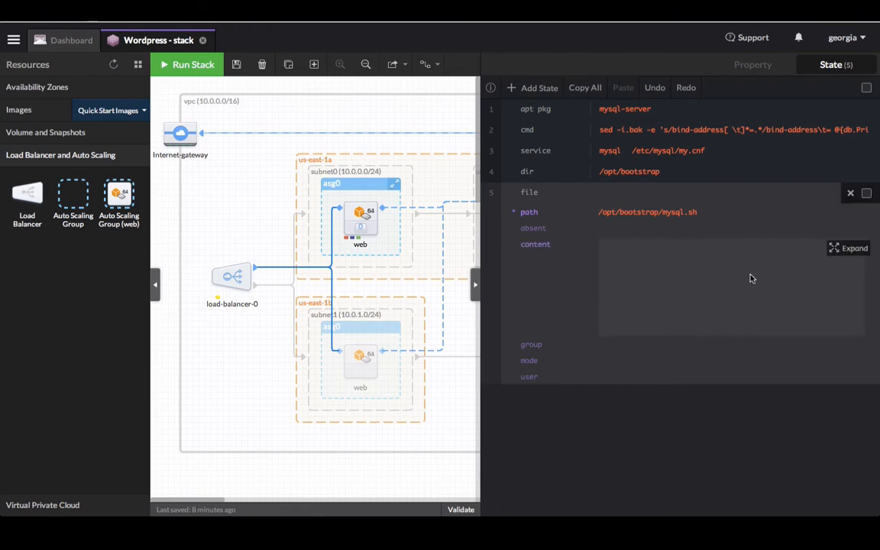
pyautogui.click(844, 249)
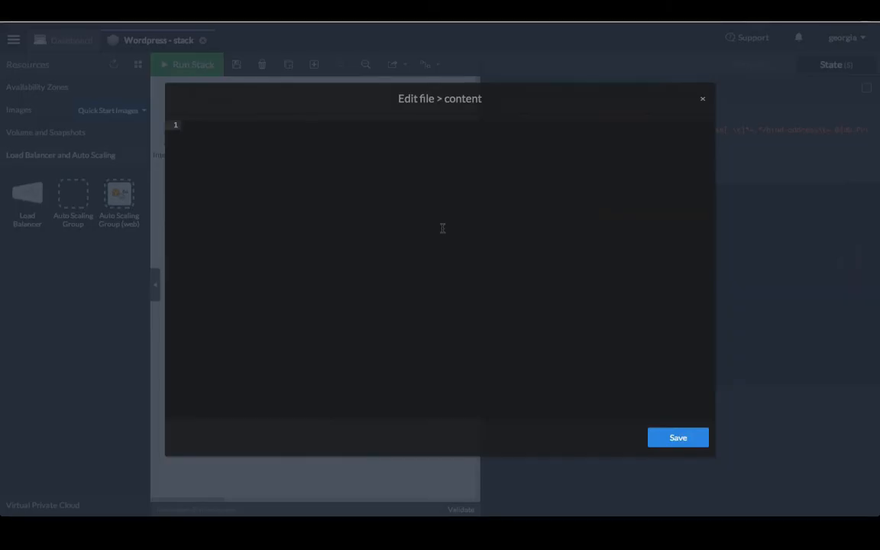
pyautogui.write('CREATE USER \'wp-user\'@\'localhost\' IDENTIFIED BY \'123456\'; CREATE DATABASE `mysite`; GRANT ALL PRIVILEGES ON `mysite`.* TO "wp-user"@"10.0.%" IDENTIFIED BY "123456"; FLUSH PRIVILEGES;')
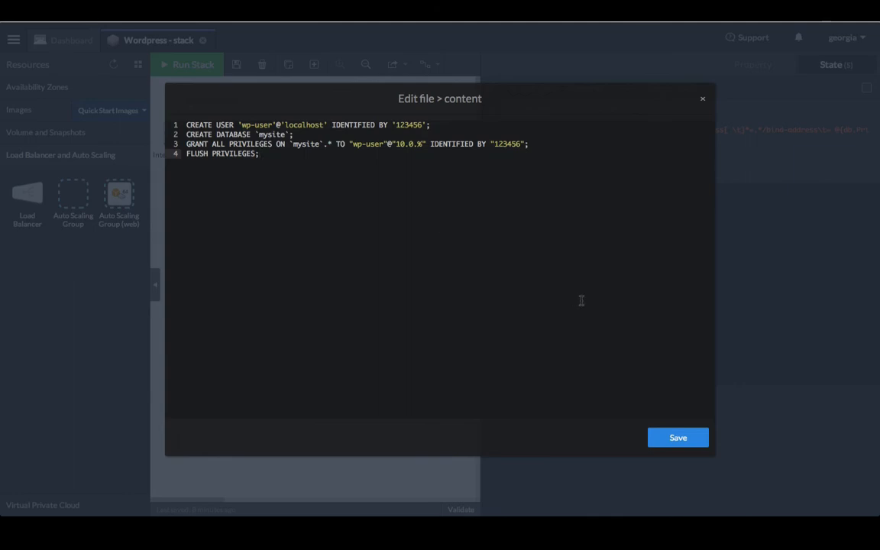
pyautogui.click(692, 443)
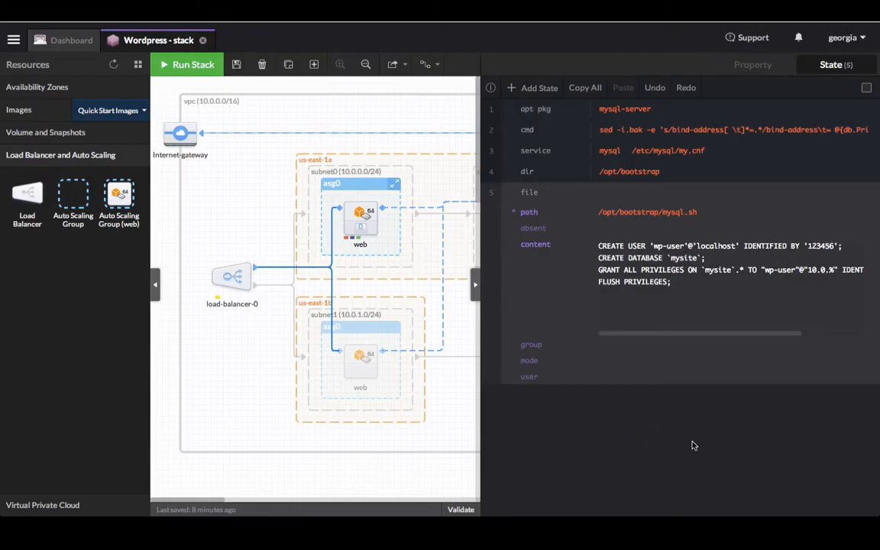
pyautogui.click(612, 361)
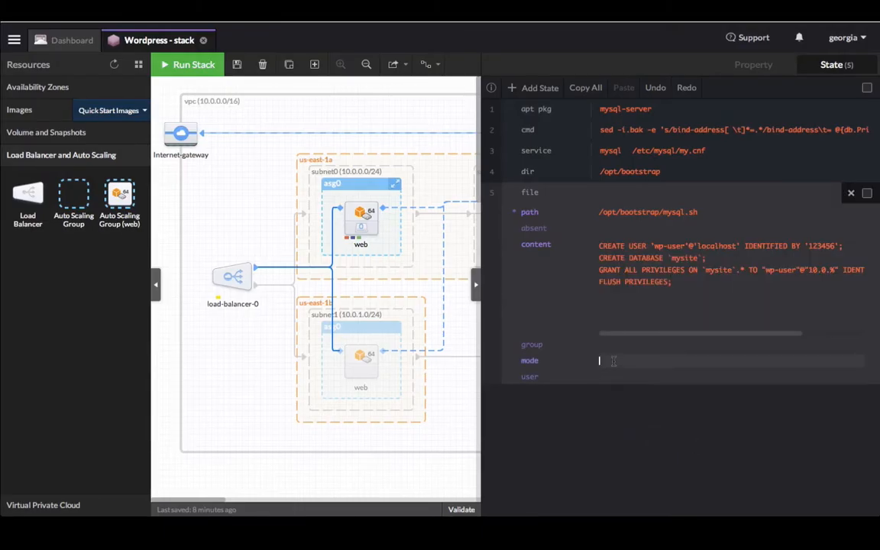
pyautogui.write('644')
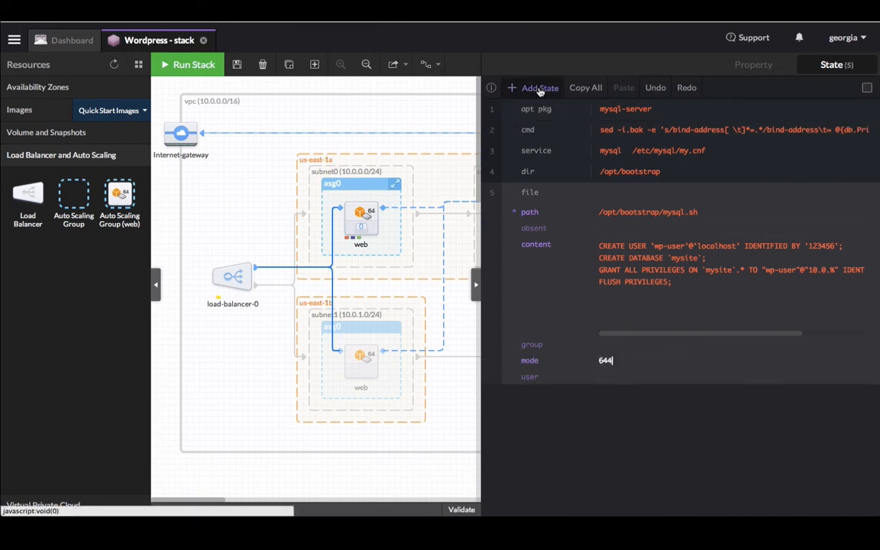
# - Add a cmd state running 'mysql -uroot < /opt/bootstrap/mysql.sh && touch /opt/bootstrap/done'
pyautogui.click(539, 90)
pyautogui.write('cmd')
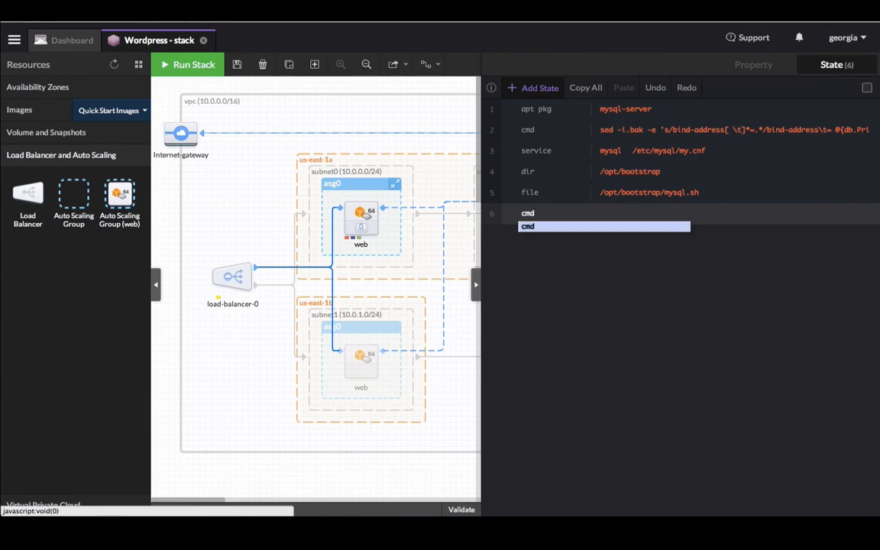
pyautogui.press('Return')
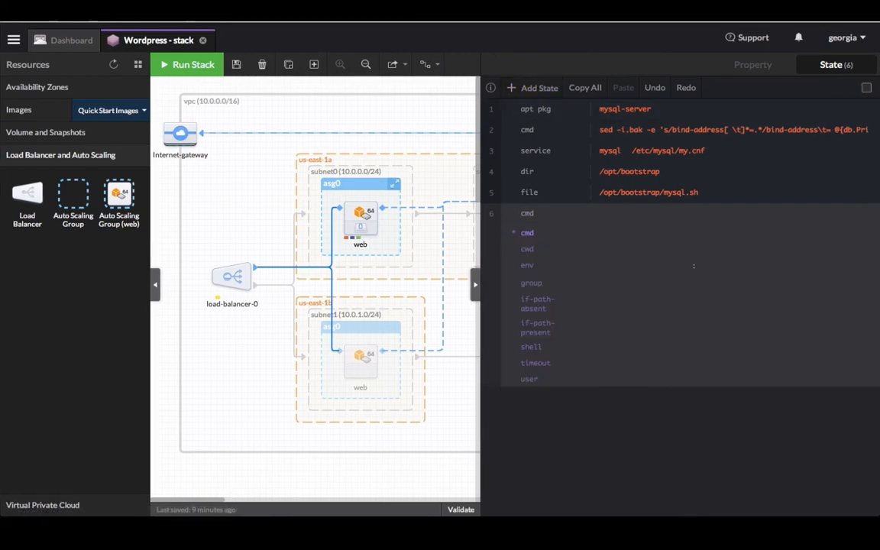
pyautogui.click(617, 233)
pyautogui.write('mysql -uroot < /opt/bootstrap/mysql.sh &&')
pyautogui.write('touch /opt/bootstrap/done')
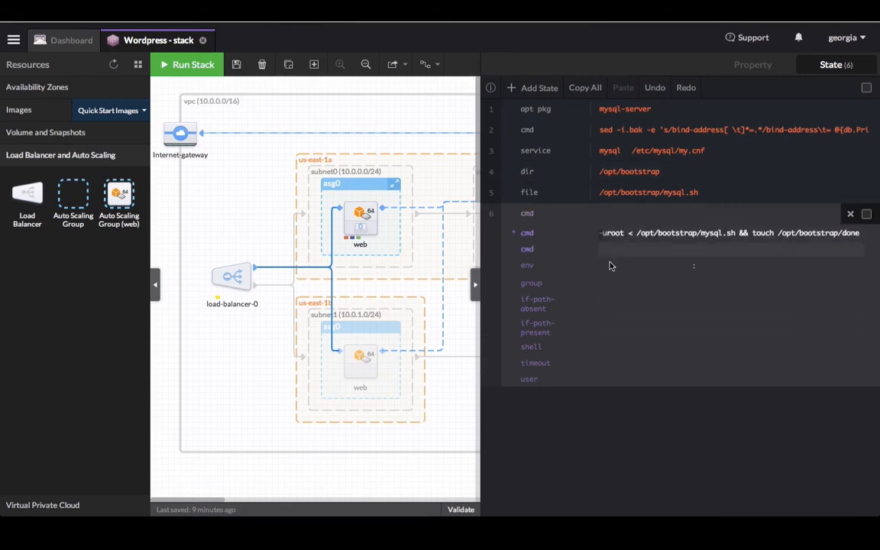
# - Set the cmd state's if-path-absent condition to /opt/bootstrap/done
pyautogui.click(629, 300)
pyautogui.write('touch /opt/bootstrap/done')
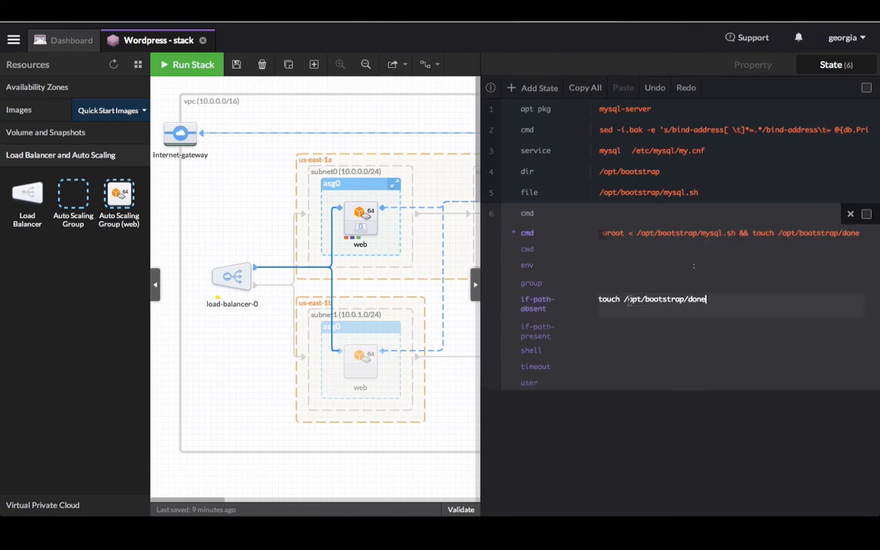
pyautogui.moveTo(624, 301); pyautogui.dragTo(575, 300)
pyautogui.press('BackSpace')
pyautogui.click(724, 302)
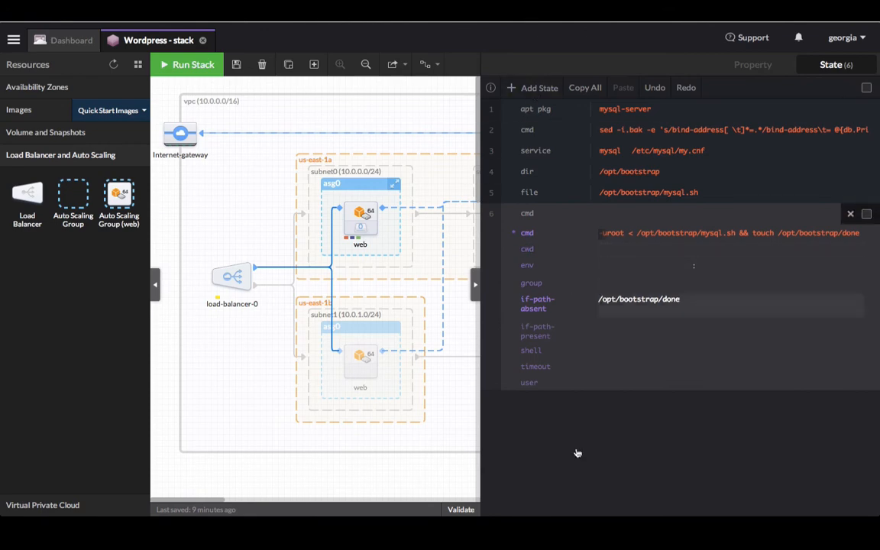
pyautogui.click(603, 488)
pyautogui.click(486, 213)
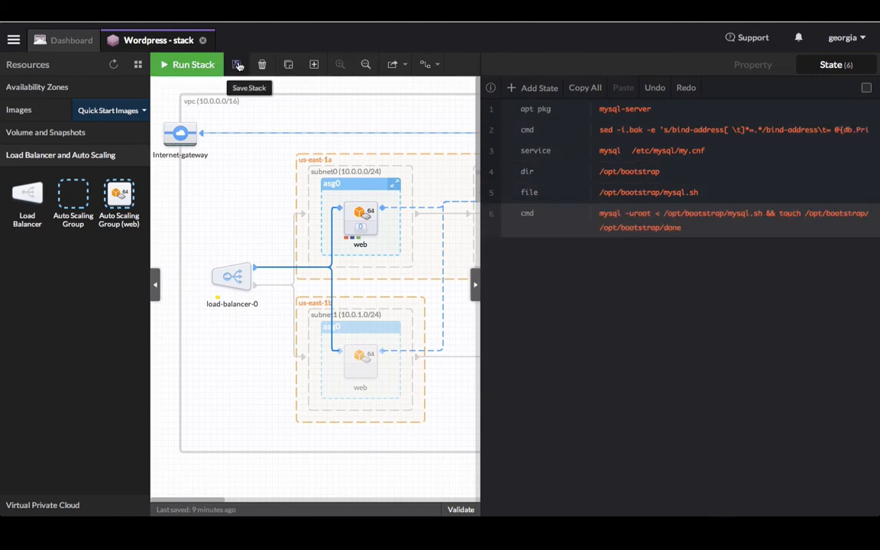
# - Select the web instance in subnet0 and give it a yum pkg state
pyautogui.click(436, 86)
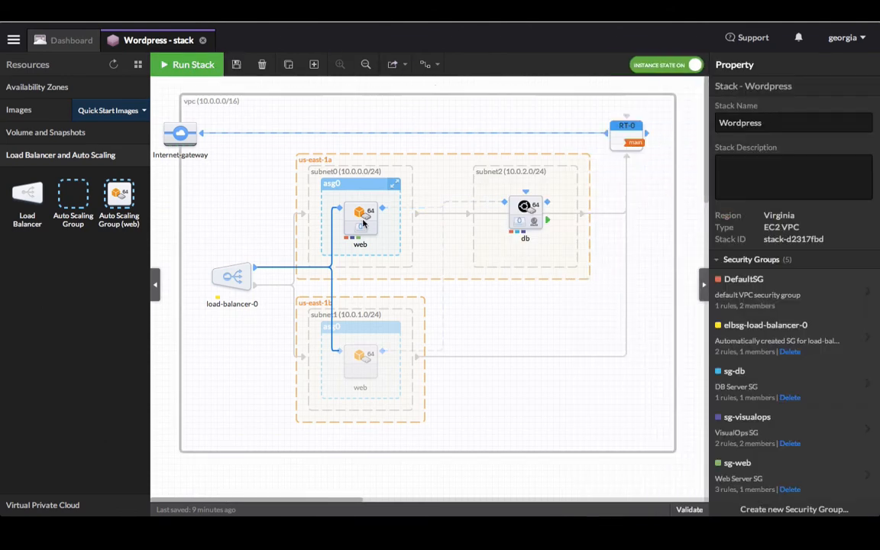
pyautogui.click(364, 222)
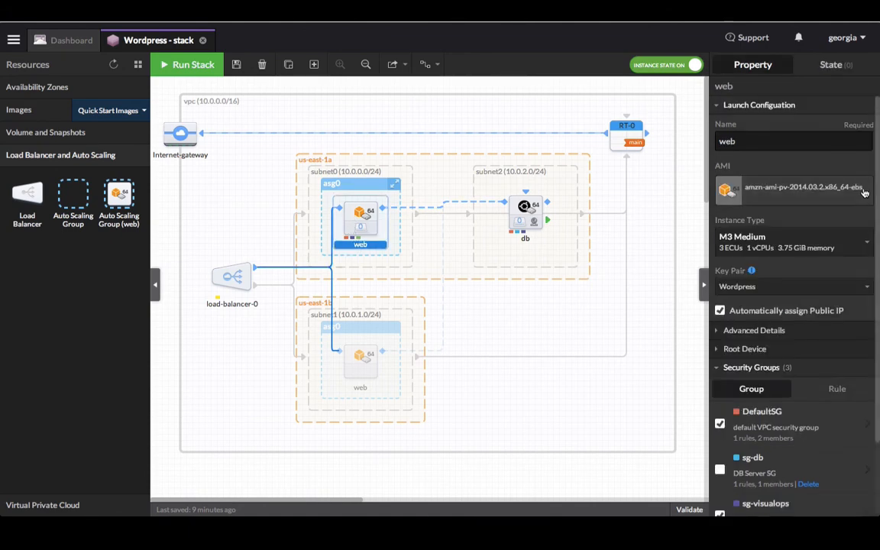
pyautogui.click(835, 64)
pyautogui.click(676, 202)
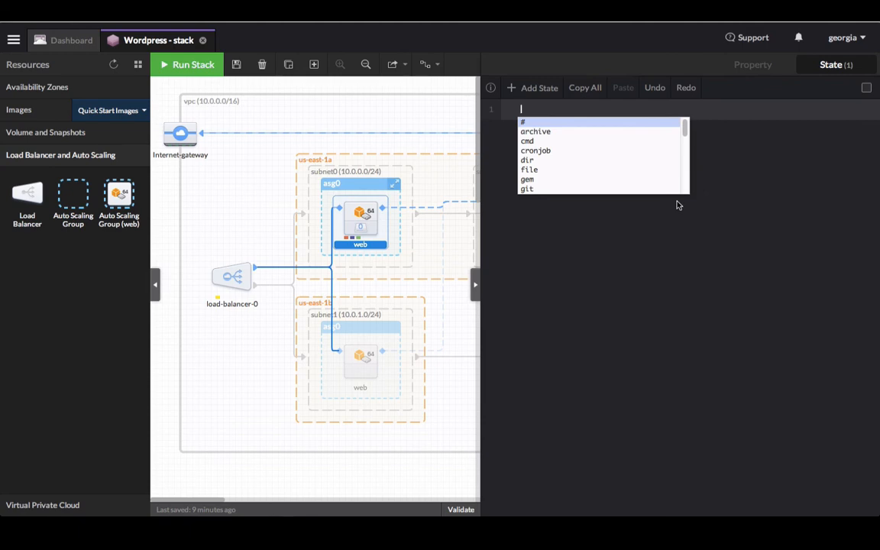
pyautogui.write('yum')
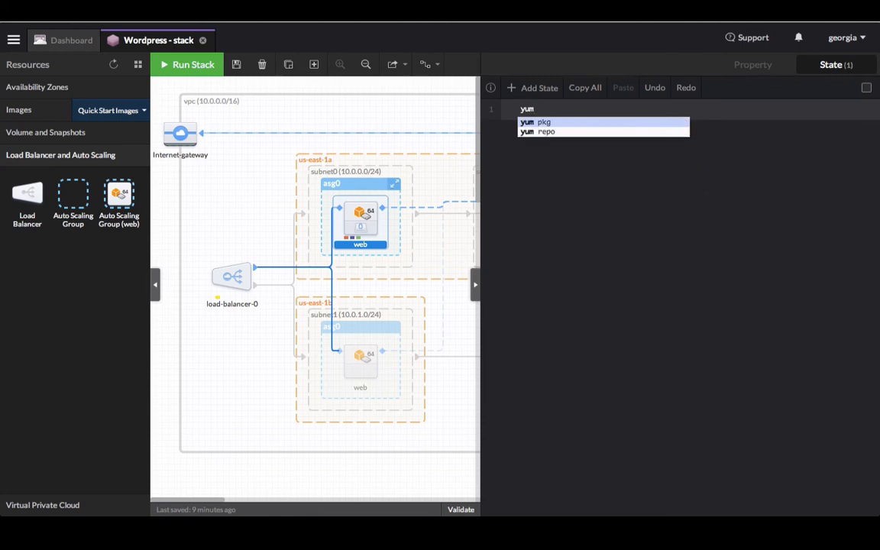
pyautogui.press('Return')
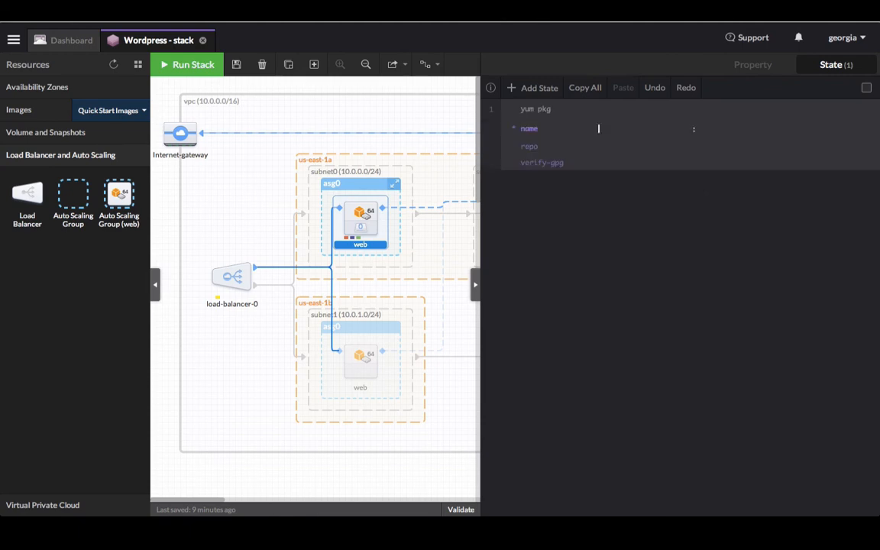
# - List httpd, php, php-fpm and php-mysql as packages, then begin a second state
pyautogui.click(598, 128)
pyautogui.write('httpd')
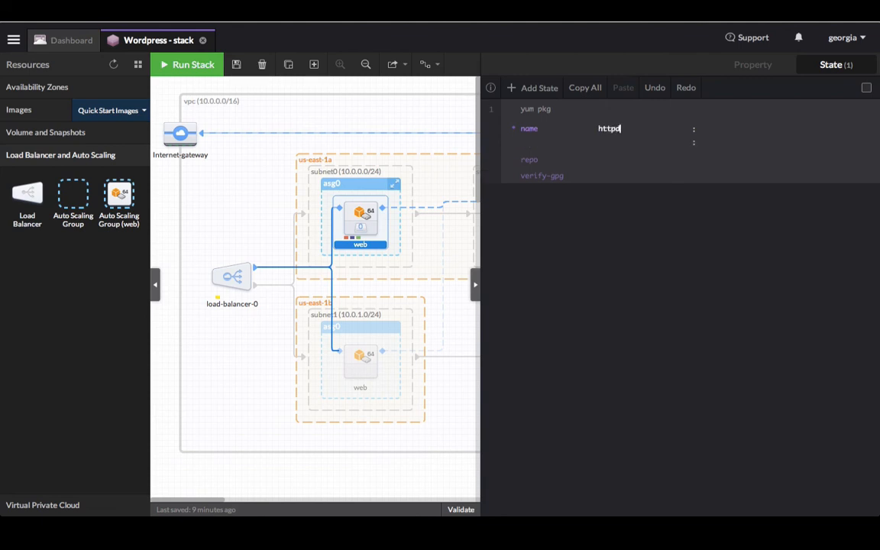
pyautogui.press('Return')
pyautogui.write('php')
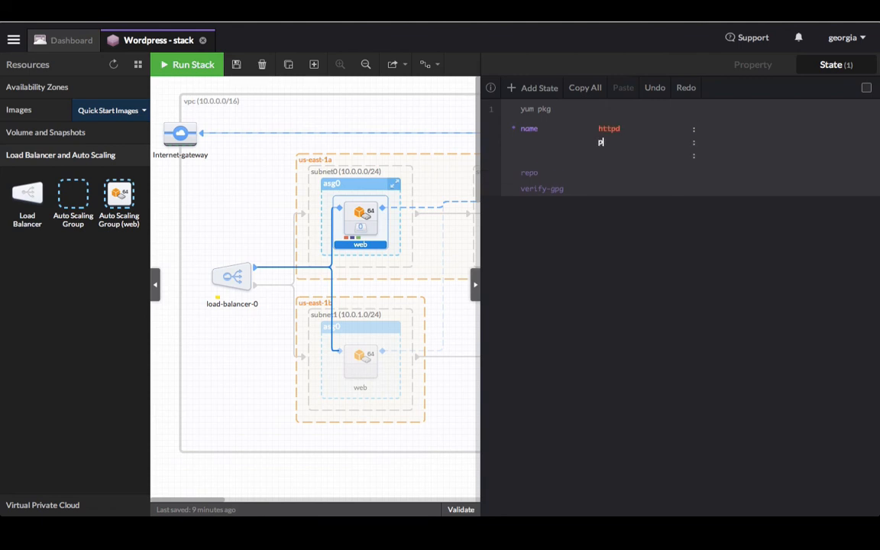
pyautogui.press('Tab')
pyautogui.write('php')
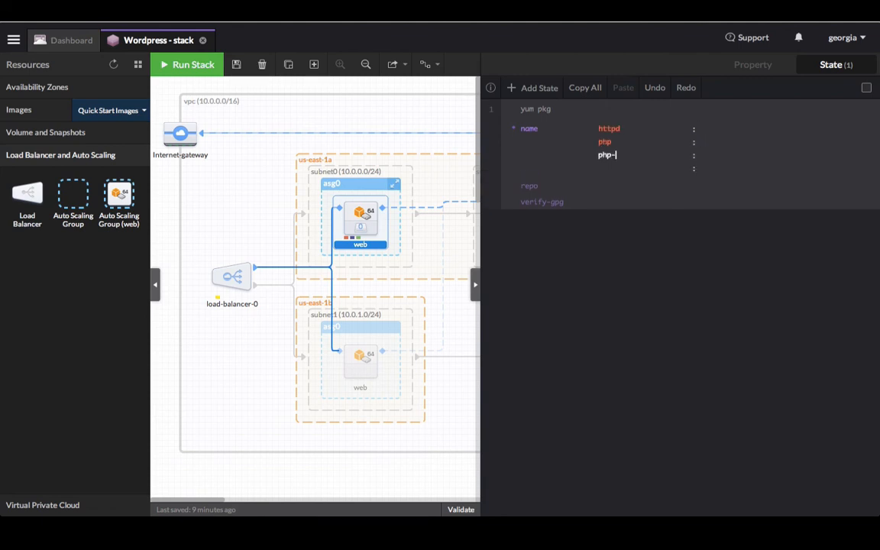
pyautogui.write('-fpm')
pyautogui.press('Tab')
pyautogui.write('php-mysql')
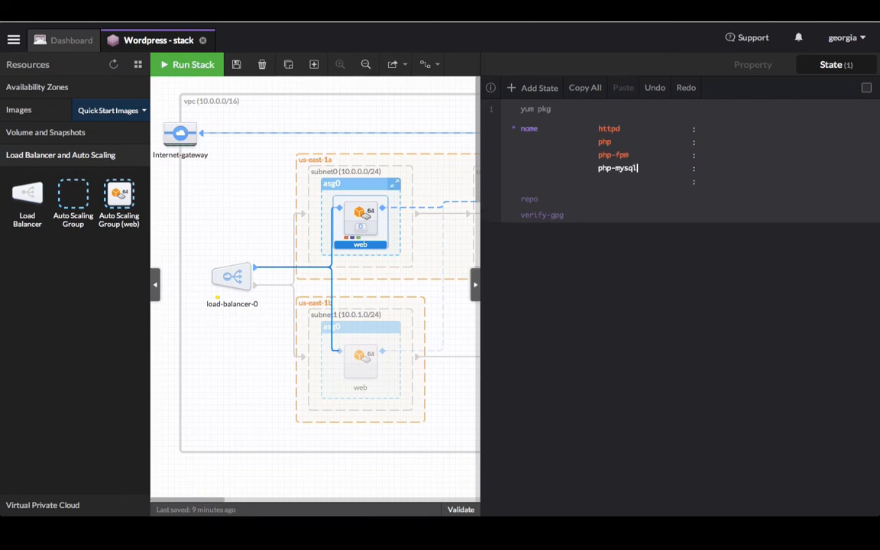
pyautogui.click(530, 90)
pyautogui.write('arc')
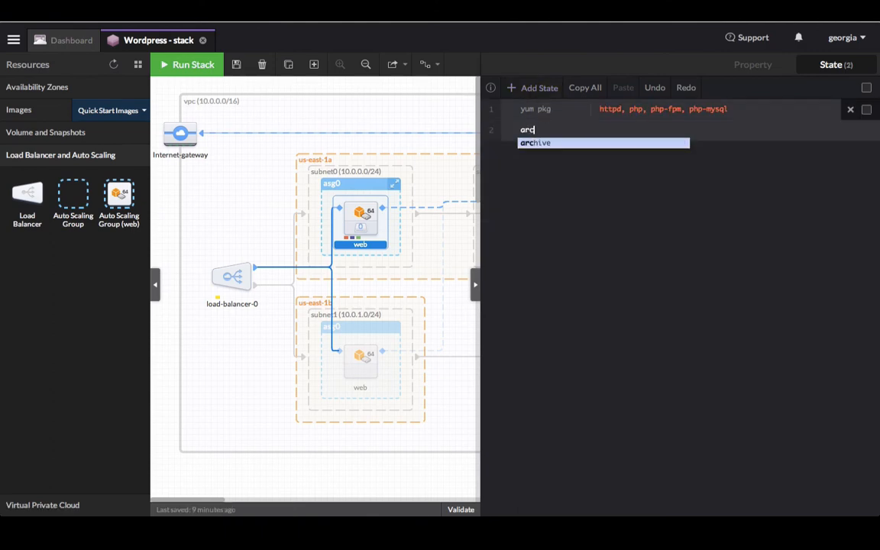
pyautogui.press('Return')
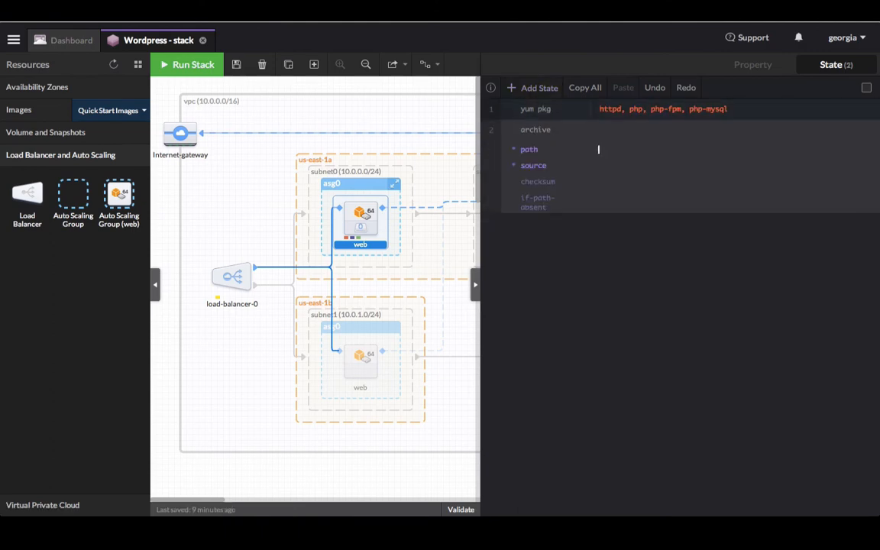
pyautogui.press('Tab')
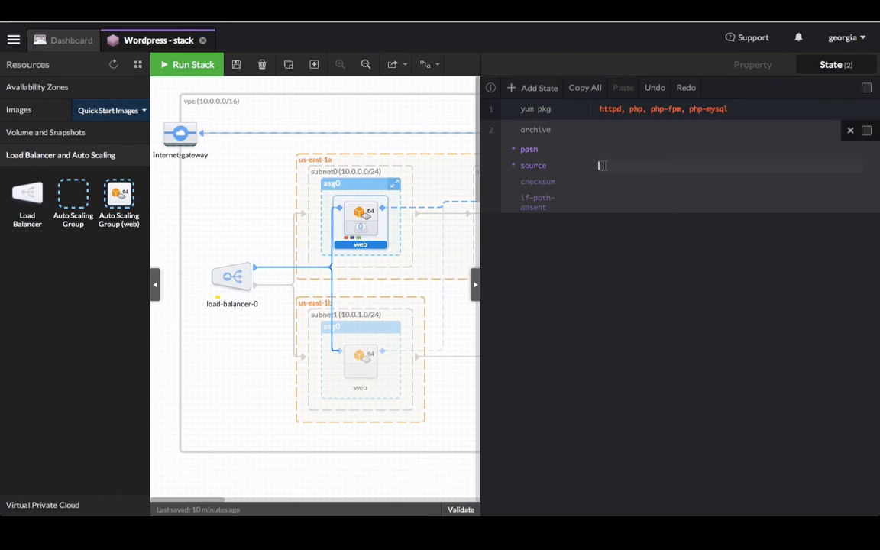
pyautogui.write('http://wordpress.org/latest.zip')
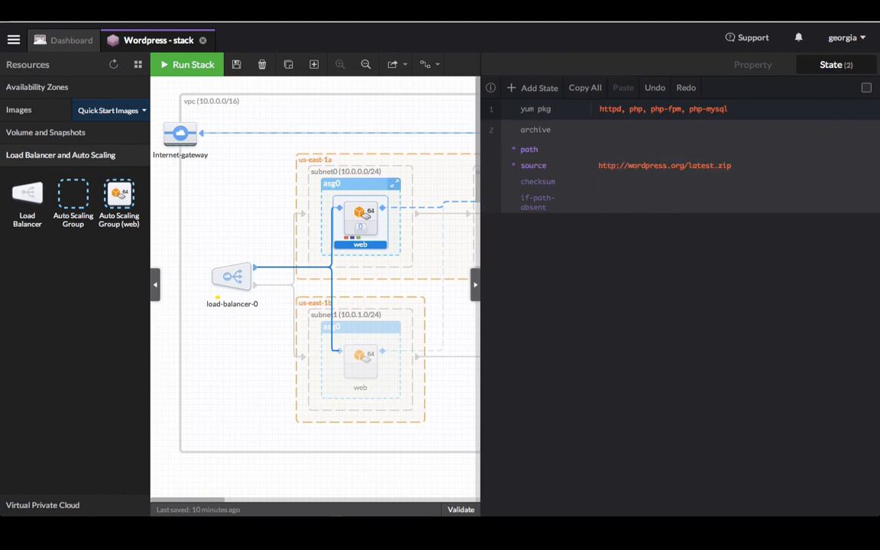
pyautogui.click(611, 150)
pyautogui.write('/var/www/html/')
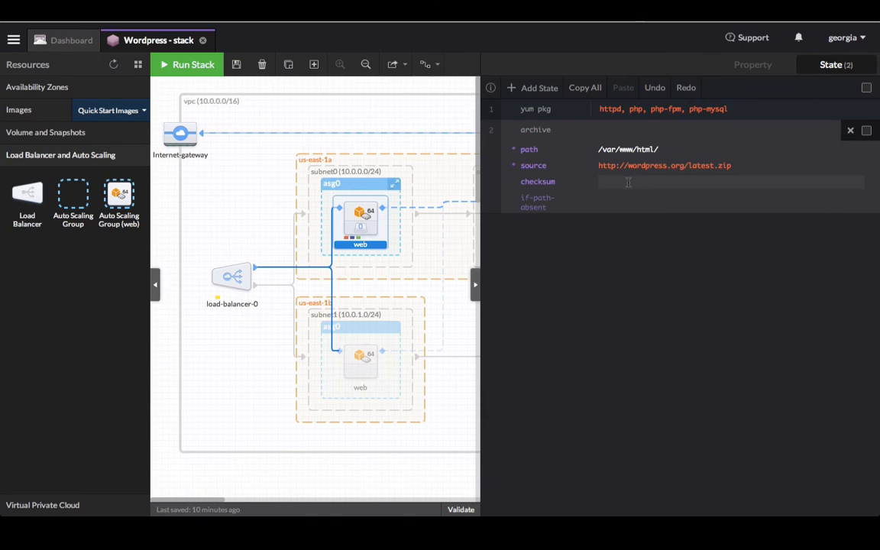
pyautogui.click(612, 198)
pyautogui.write('/var/www/html/')
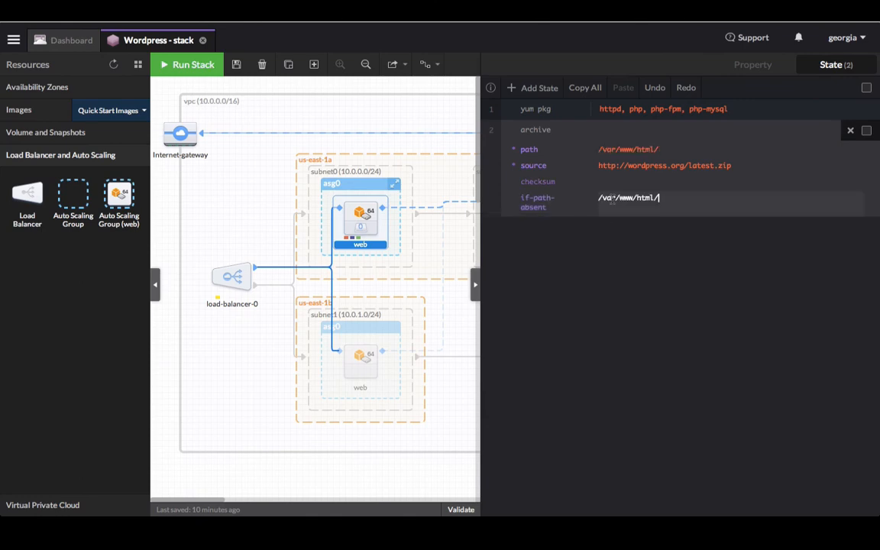
pyautogui.write('wordpress')
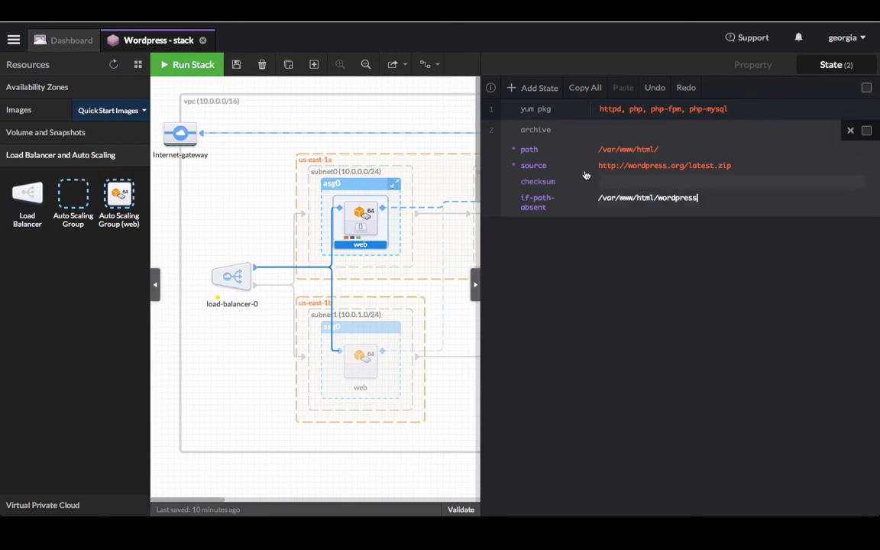
# - Add a file state with path /var/www/html/wordpress/wp-config.php
pyautogui.click(524, 90)
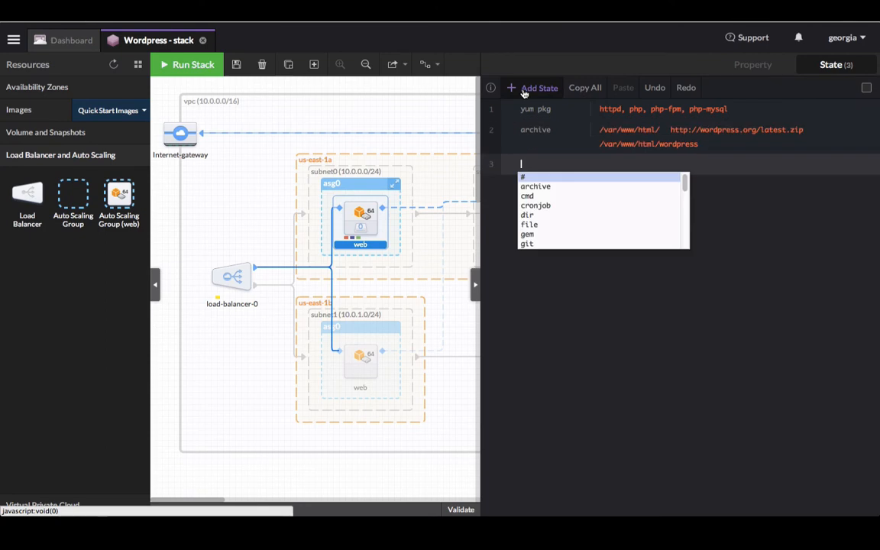
pyautogui.write('file')
pyautogui.press('Return')
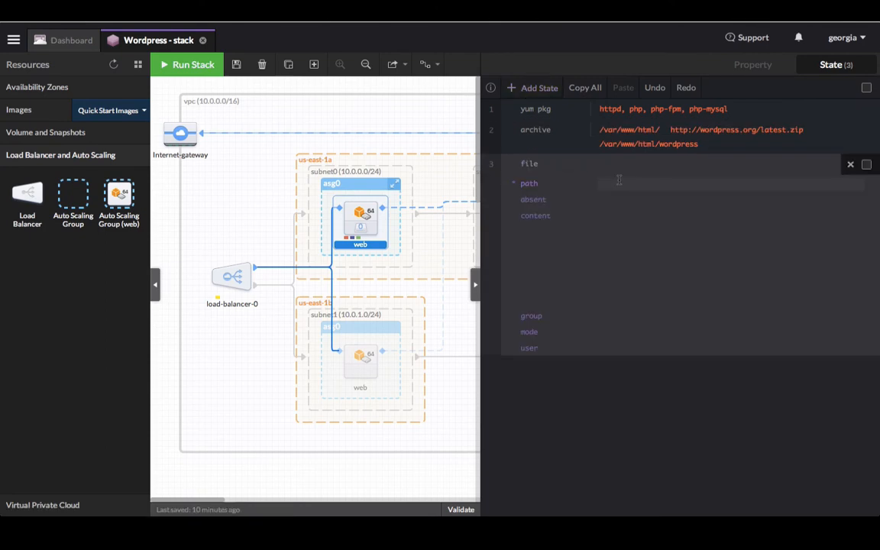
pyautogui.write('/var/www/html/wordpress/wp-config.php')
pyautogui.press('Tab')
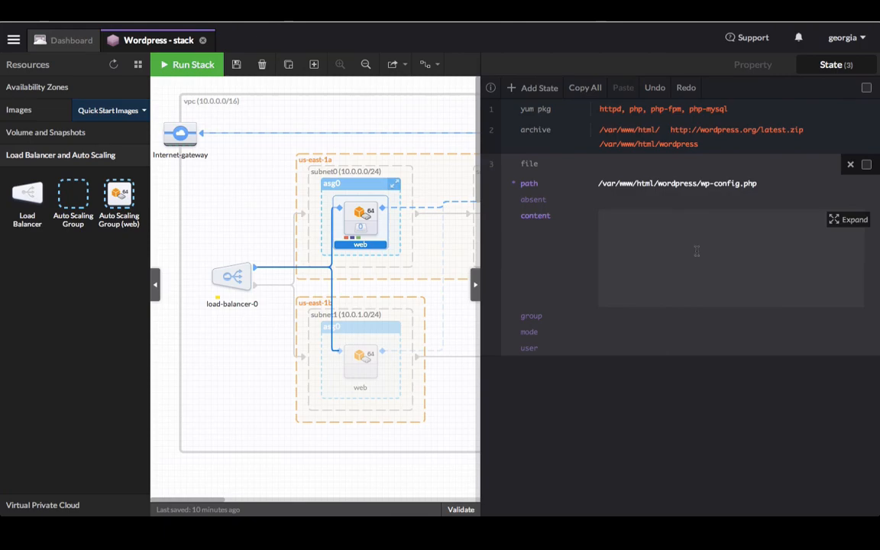
# - Paste the full WordPress config into the expanded wp-config.php content, with DB_NAME mysite and user wp-user
pyautogui.click(849, 220)
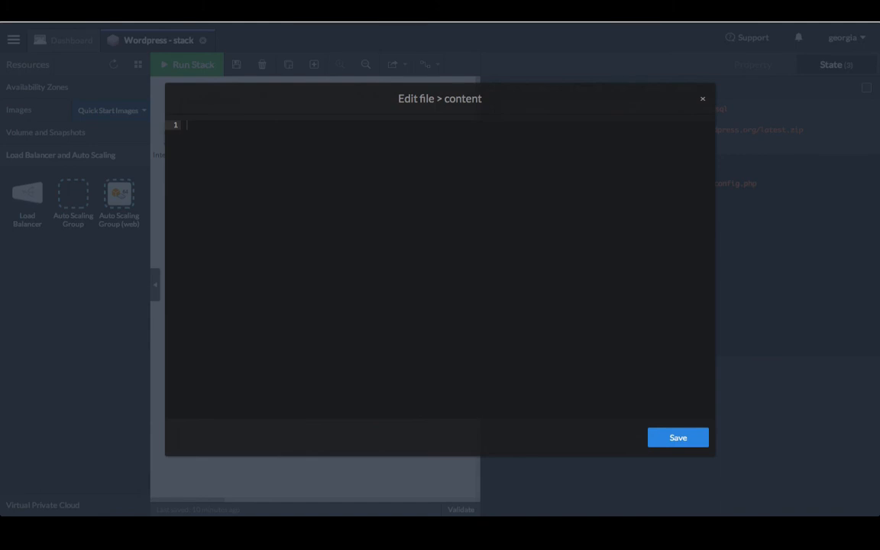
pyautogui.hotkey('ctrl', 'v')
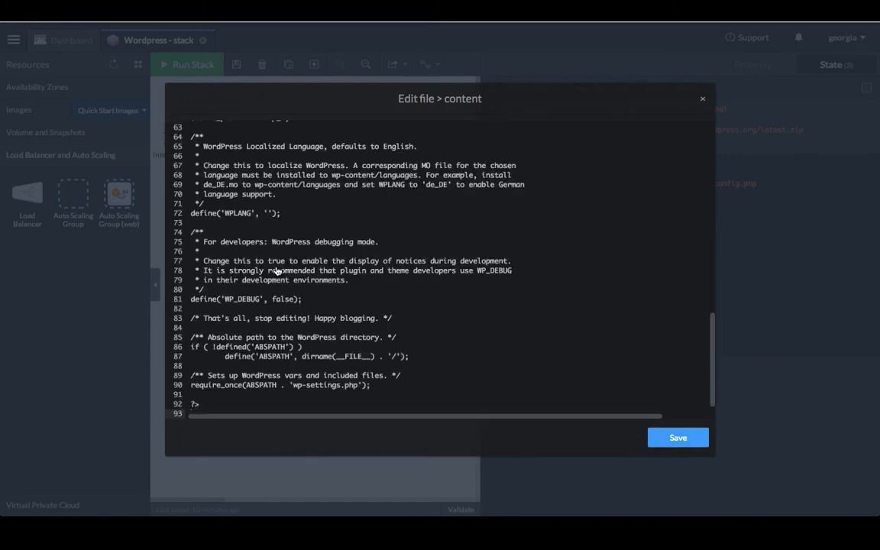
pyautogui.scroll(20, 352, 211)
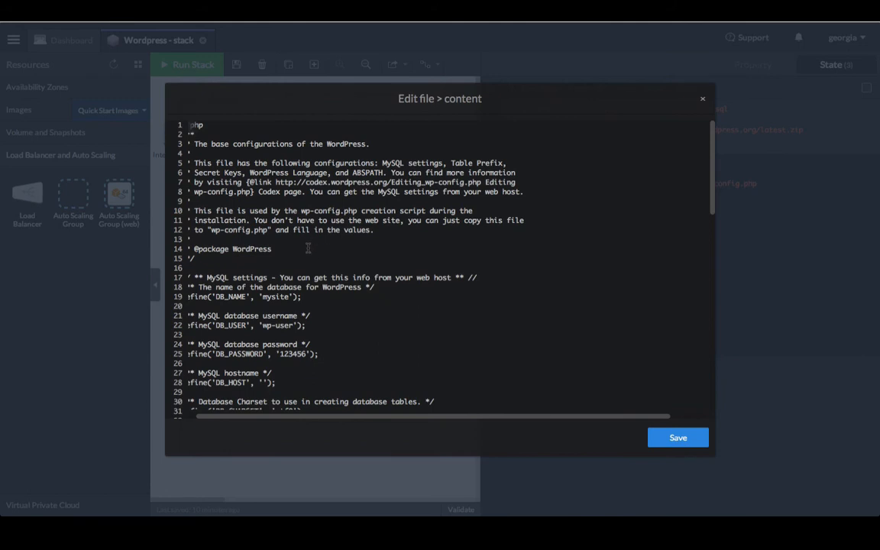
pyautogui.scroll(-4, 281, 201)
pyautogui.hscroll(-1, 281, 201)
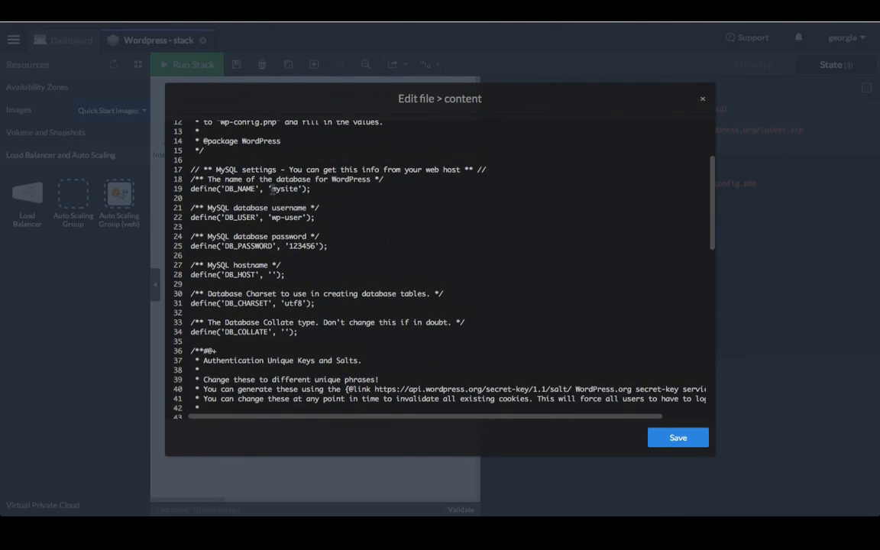
pyautogui.moveTo(273, 190); pyautogui.dragTo(299, 190)
pyautogui.moveTo(272, 219); pyautogui.dragTo(316, 246)
# - Set the DB_HOST value to @{db.PrivateIpAddress} and save the file content
pyautogui.click(277, 275)
pyautogui.write('@{')
pyautogui.press('Down')
pyautogui.press('Down')
pyautogui.press('Down')
pyautogui.press('Down')
pyautogui.press('Down')
pyautogui.press('Down')
pyautogui.press('Down')
pyautogui.press('Down')
pyautogui.press('Down')
pyautogui.press('Down')
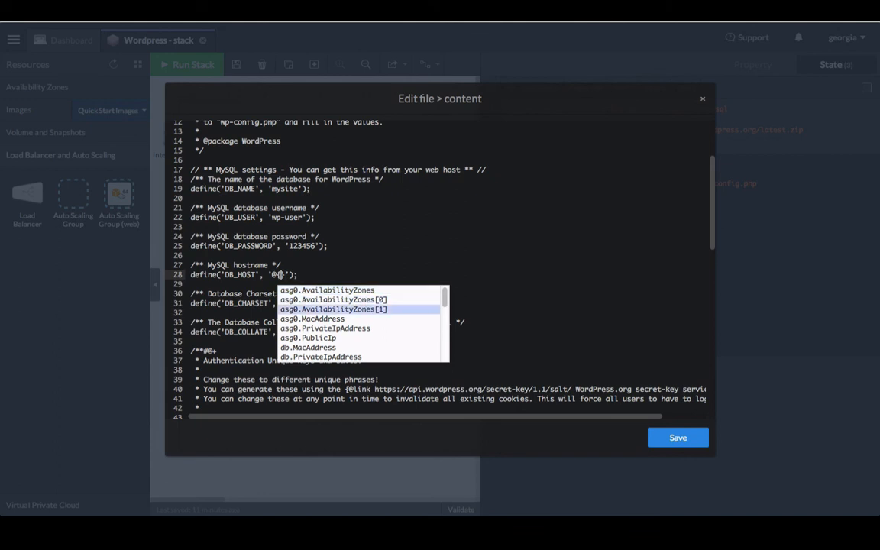
pyautogui.press('Down')
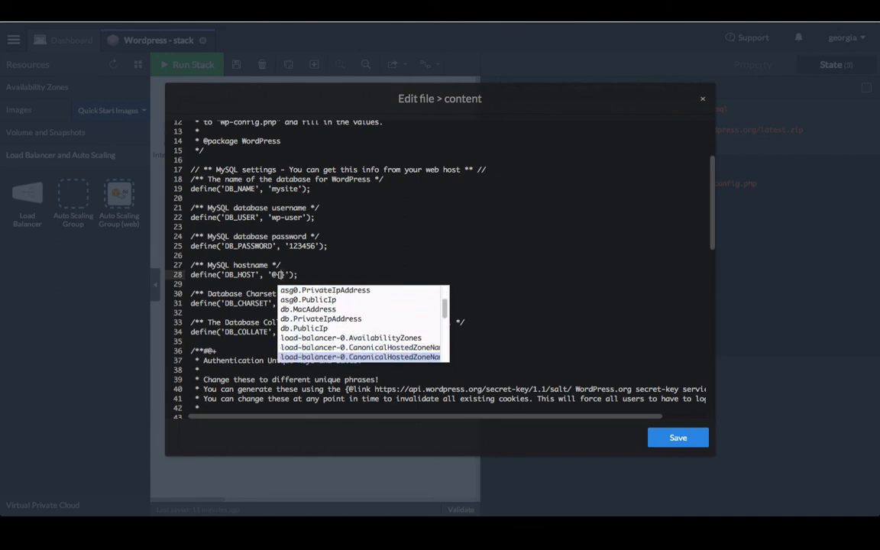
pyautogui.press('Up')
pyautogui.press('Up')
pyautogui.press('Up')
pyautogui.press('Up')
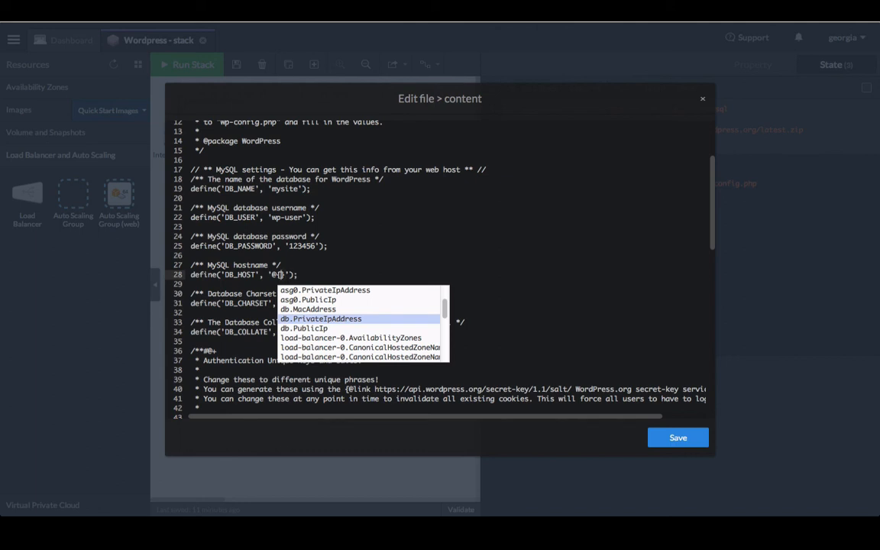
pyautogui.press('Return')
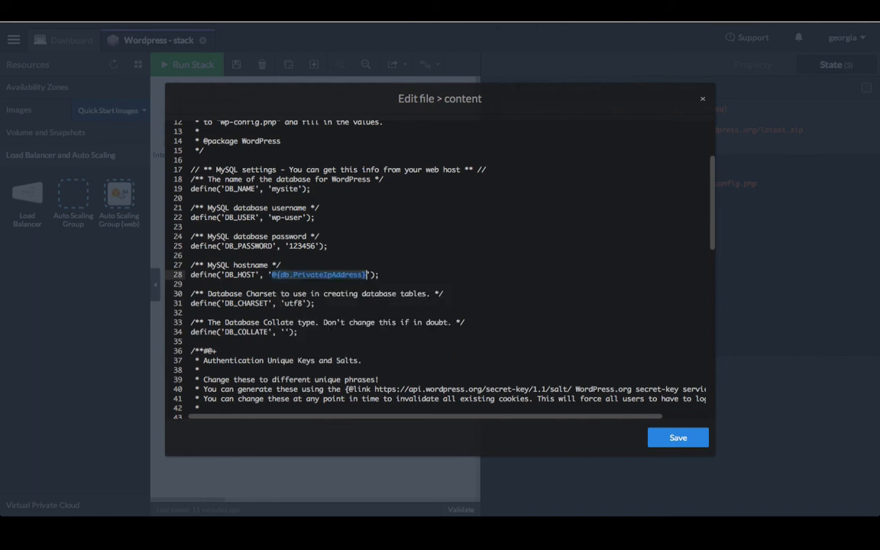
pyautogui.click(678, 437)
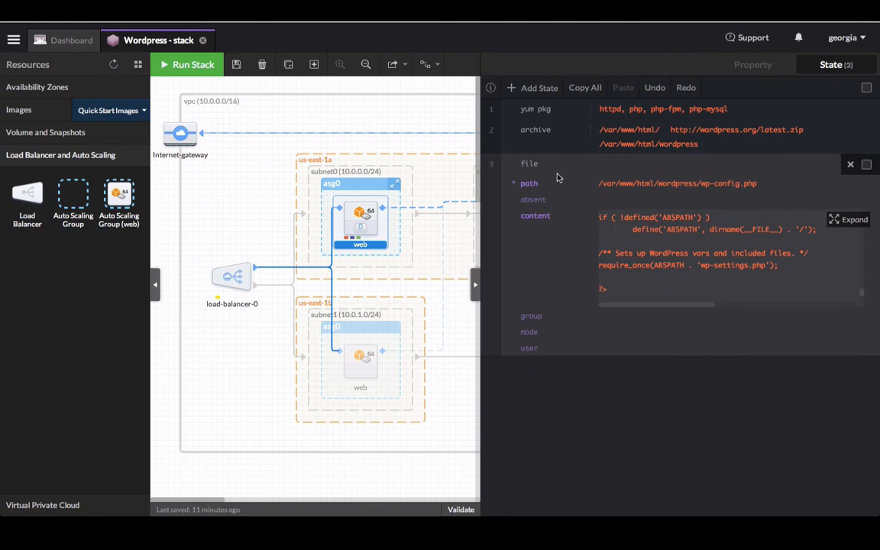
# - Add a fourth web server state: wait on @{db.state.6}
pyautogui.click(535, 92)
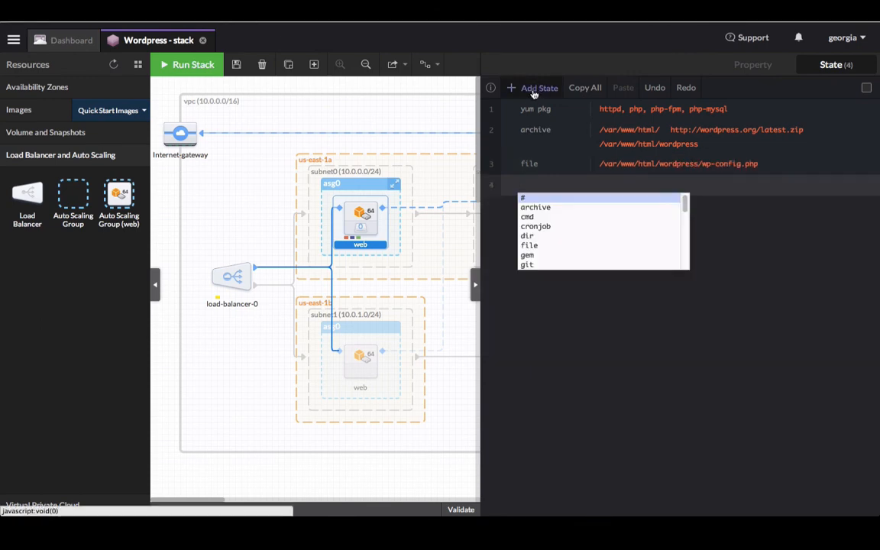
pyautogui.write('wait')
pyautogui.press('Return')
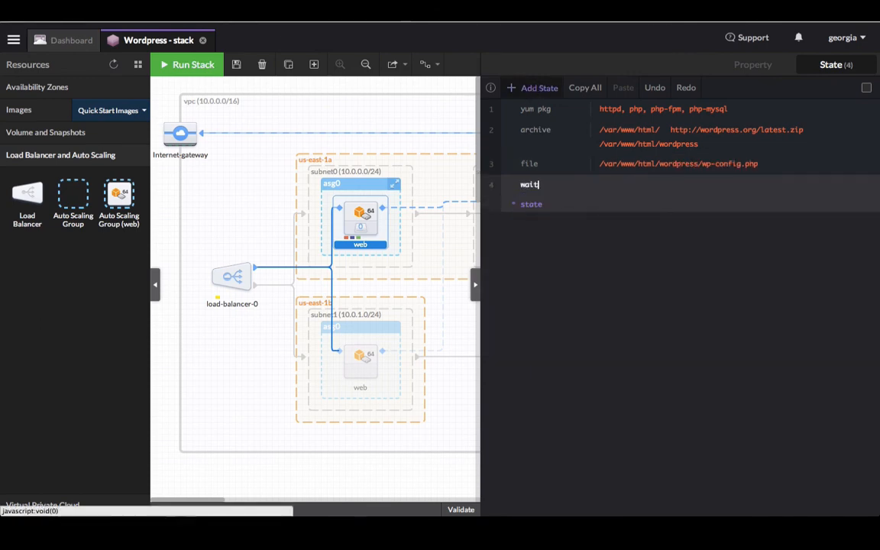
pyautogui.press('Down')
pyautogui.press('Down')
pyautogui.press('Down')
pyautogui.press('Down')
pyautogui.press('Down')
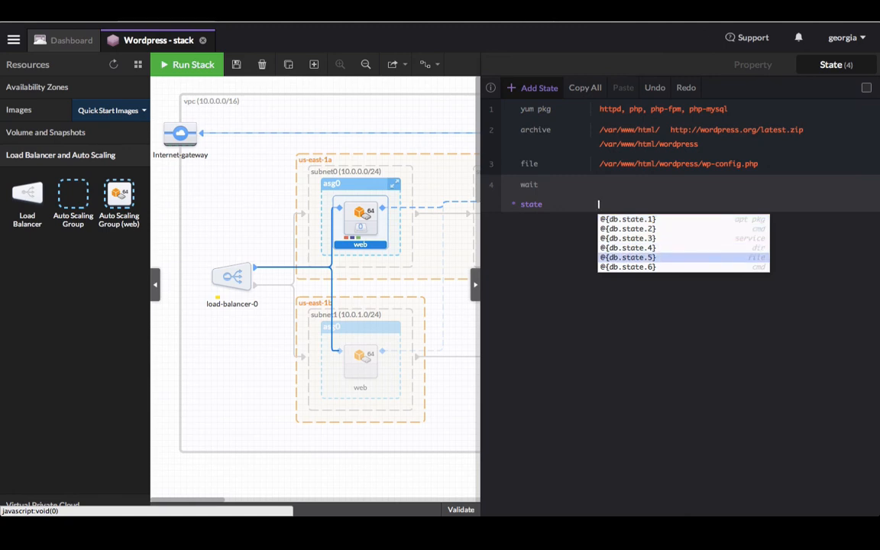
pyautogui.press('Return')
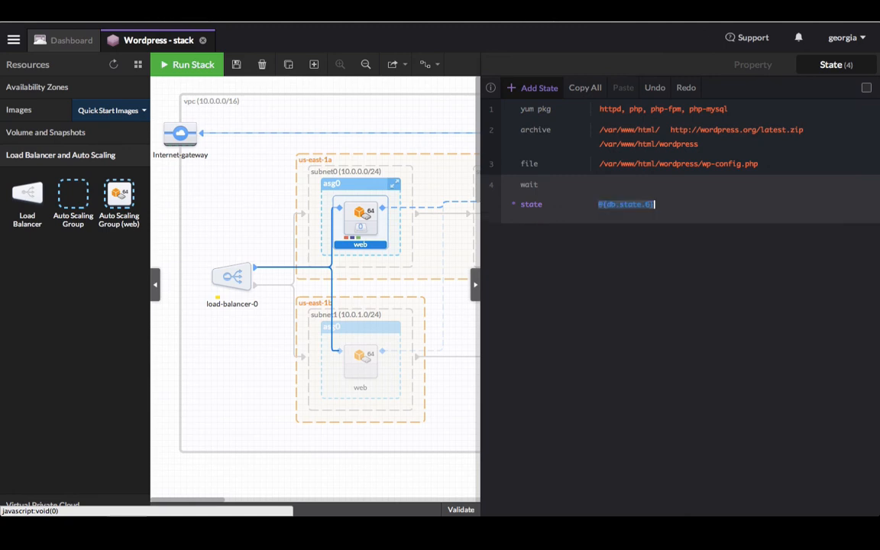
# - Add a service state running httpd and watching /etc/httpd/conf/httpd.conf, then close the State panel
pyautogui.click(540, 89)
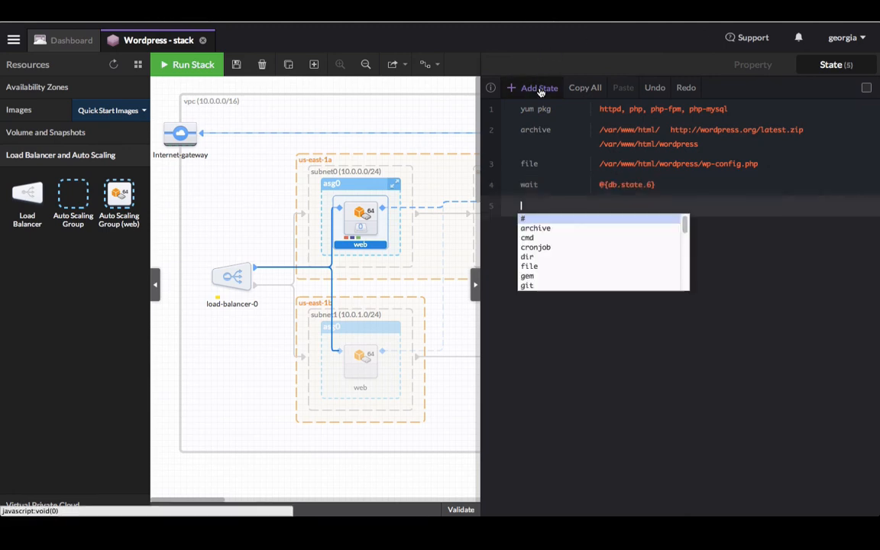
pyautogui.write('service')
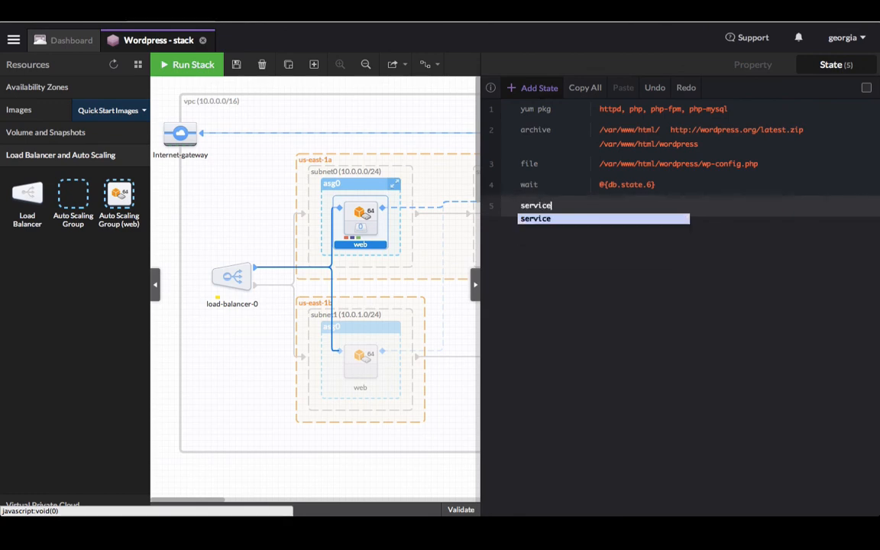
pyautogui.press('Return')
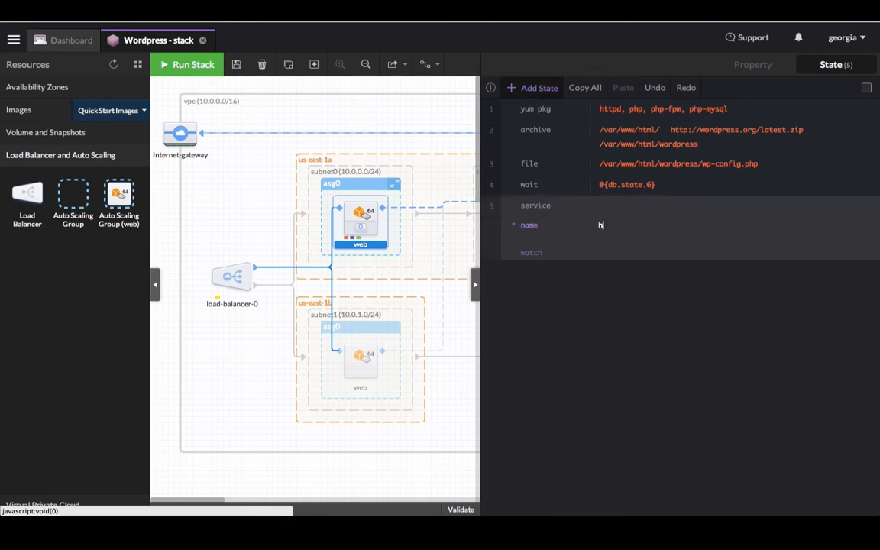
pyautogui.write('httpd')
pyautogui.press('Return')
pyautogui.write('/et')
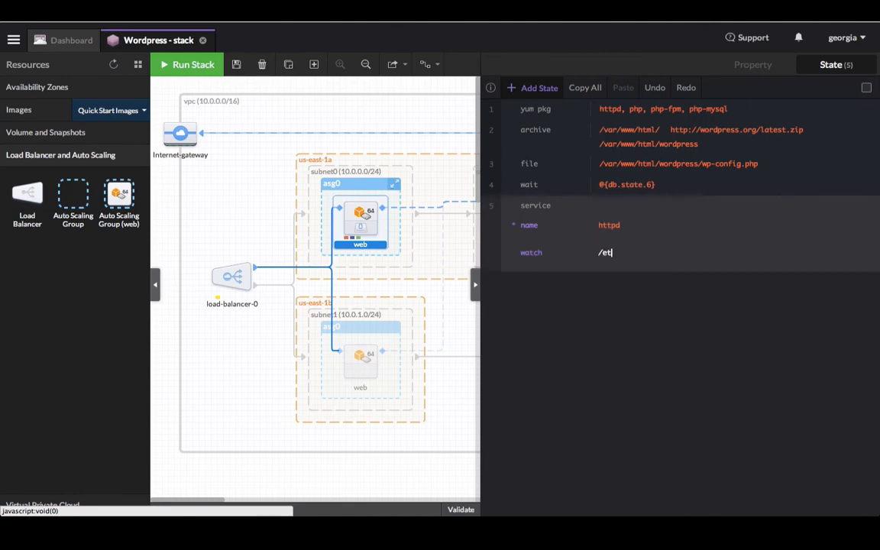
pyautogui.write('c/httpd/conf/httpd.conf')
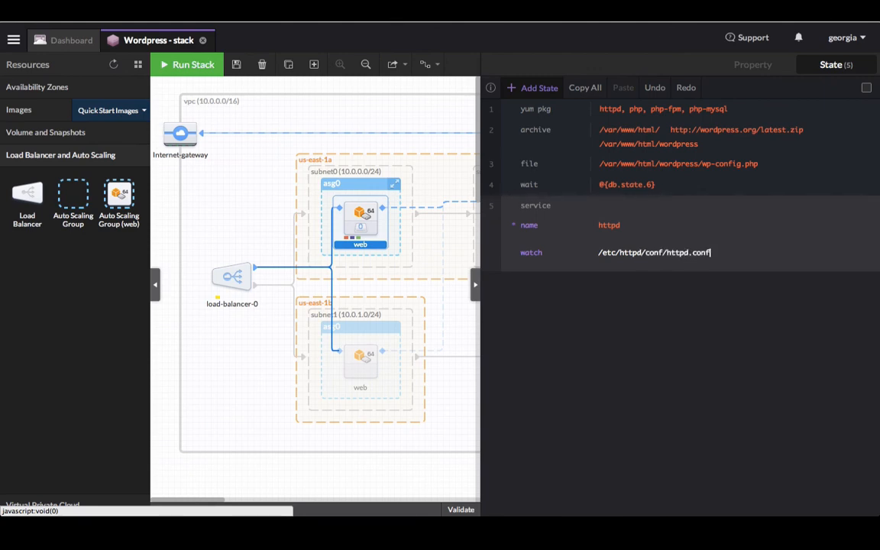
pyautogui.click(588, 309)
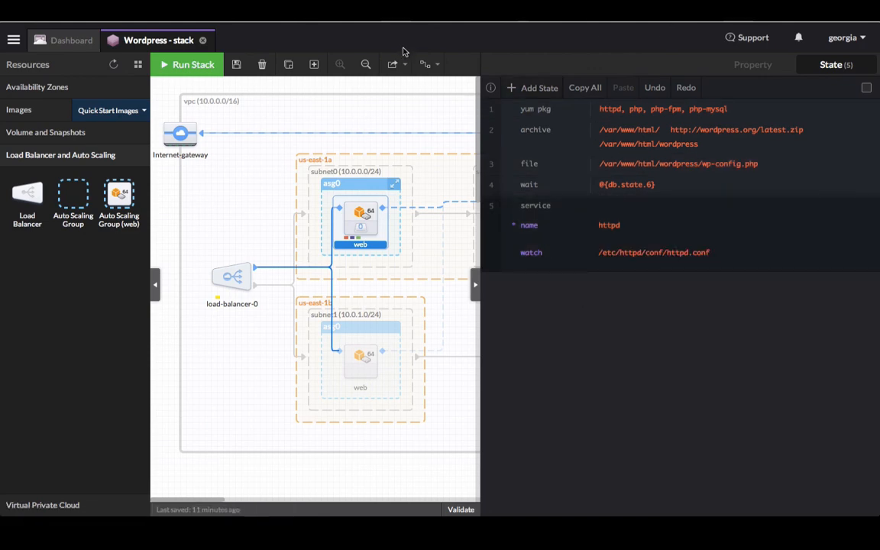
pyautogui.click(422, 90)
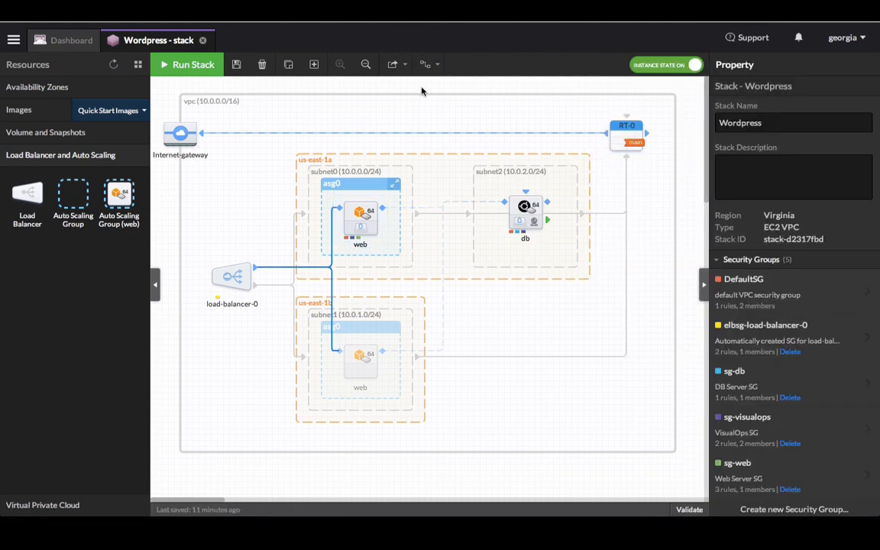
# - Save the stack and run it as app 'Wordpress' with Testing usage, checking validation for errors
pyautogui.click(237, 65)
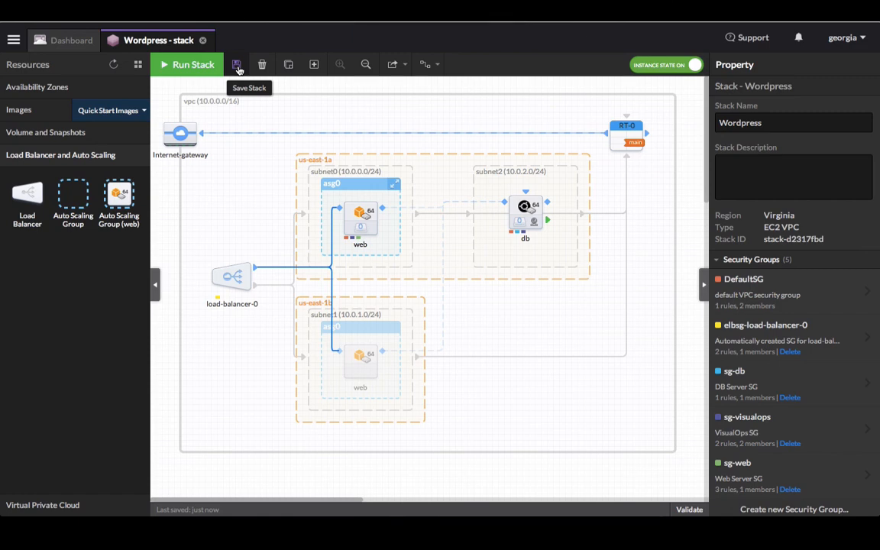
pyautogui.click(193, 65)
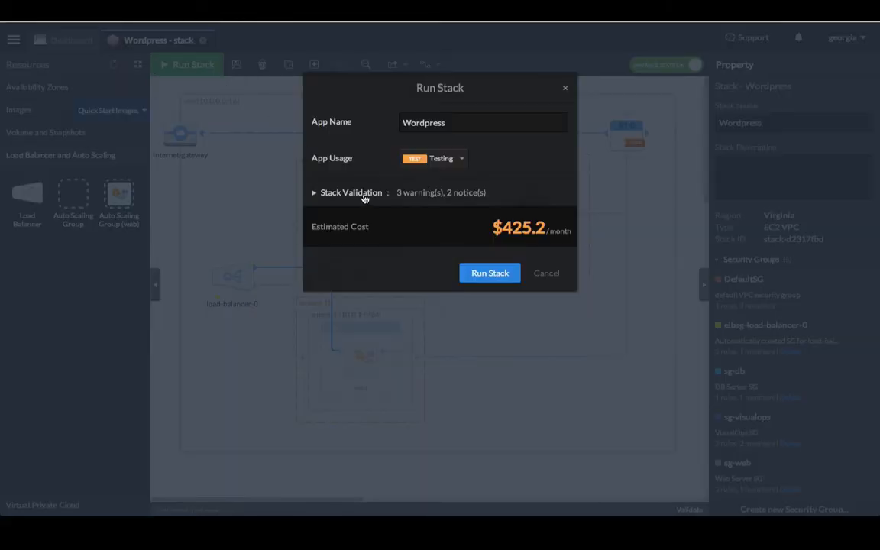
pyautogui.moveTo(459, 122); pyautogui.dragTo(385, 129)
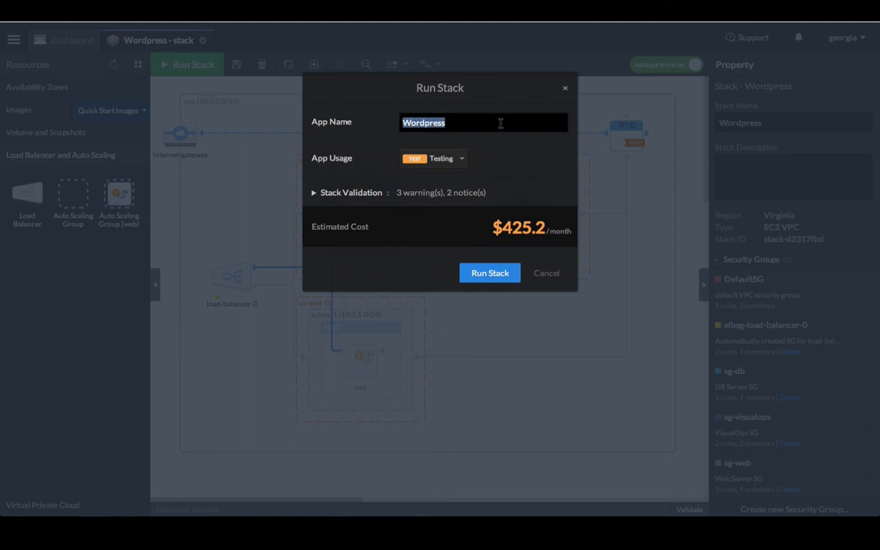
pyautogui.click(462, 159)
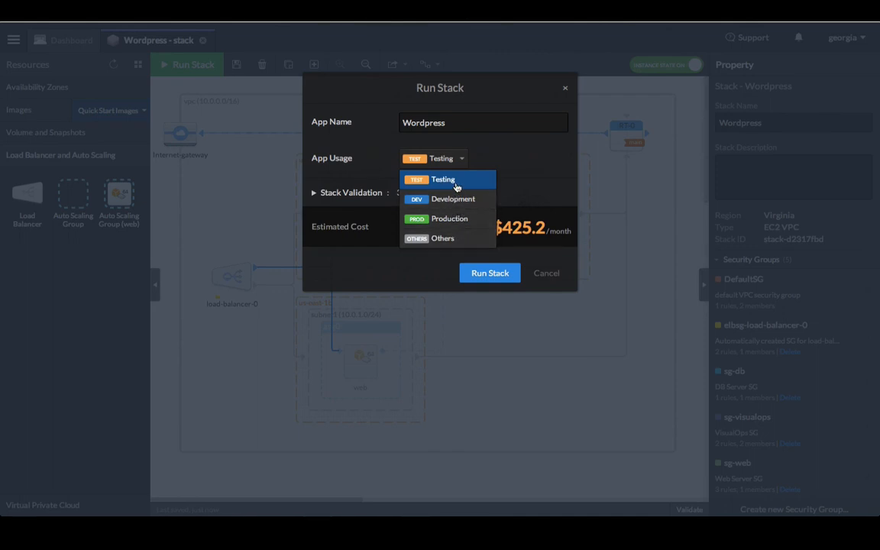
pyautogui.click(456, 187)
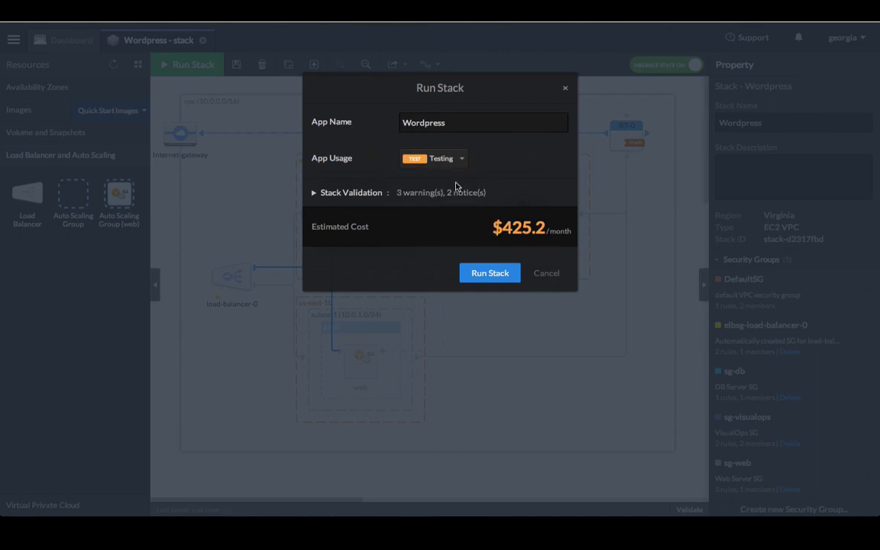
pyautogui.click(315, 193)
pyautogui.click(339, 213)
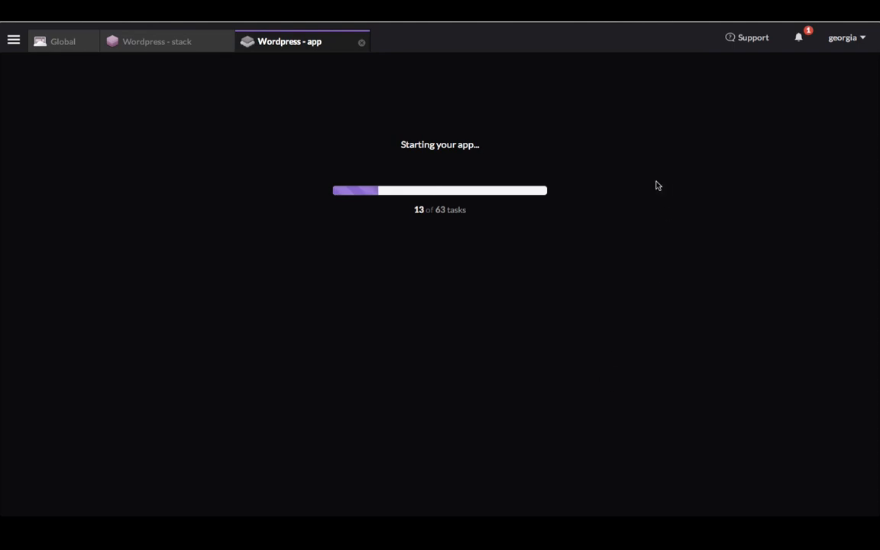
# - Watch the launch notifications until the Wordpress app is live, then select the db instance
pyautogui.click(804, 37)
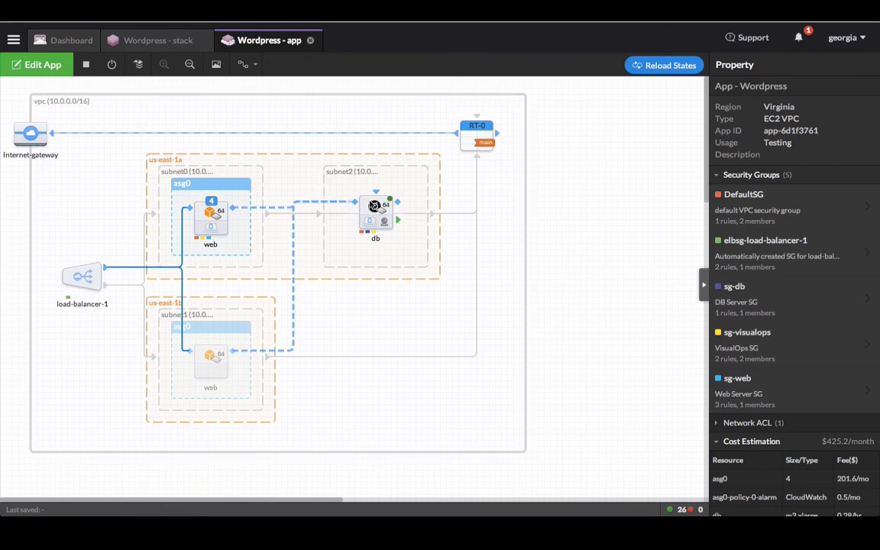
pyautogui.click(374, 206)
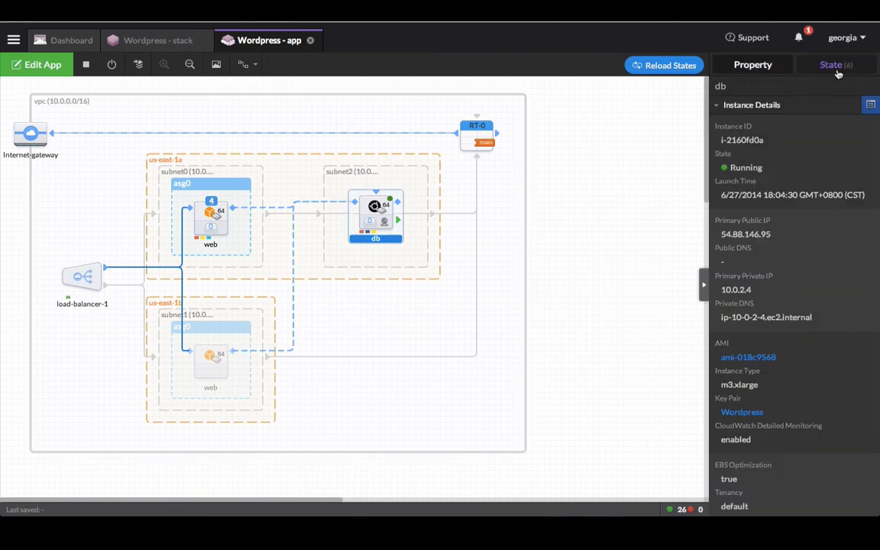
# - Check the db instance's refreshed State Log shows all states succeeded, then switch to Edit App
pyautogui.click(837, 67)
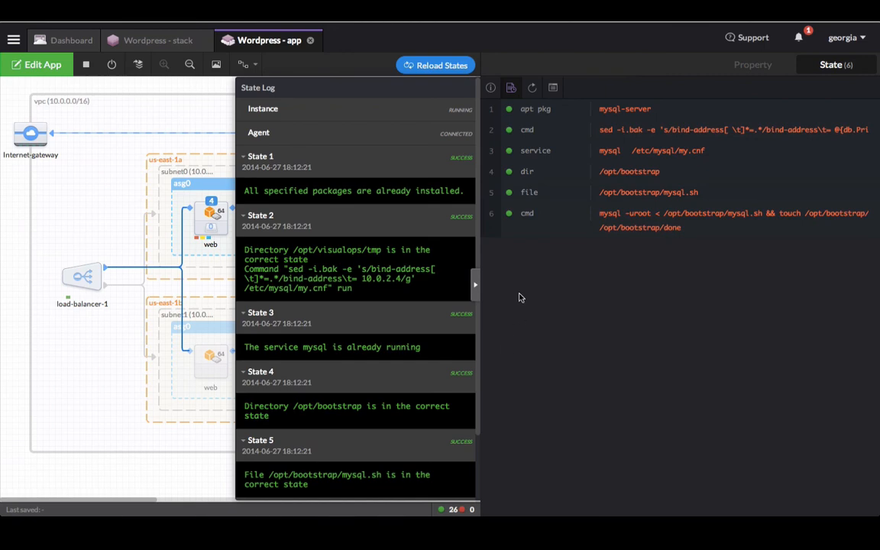
pyautogui.click(533, 90)
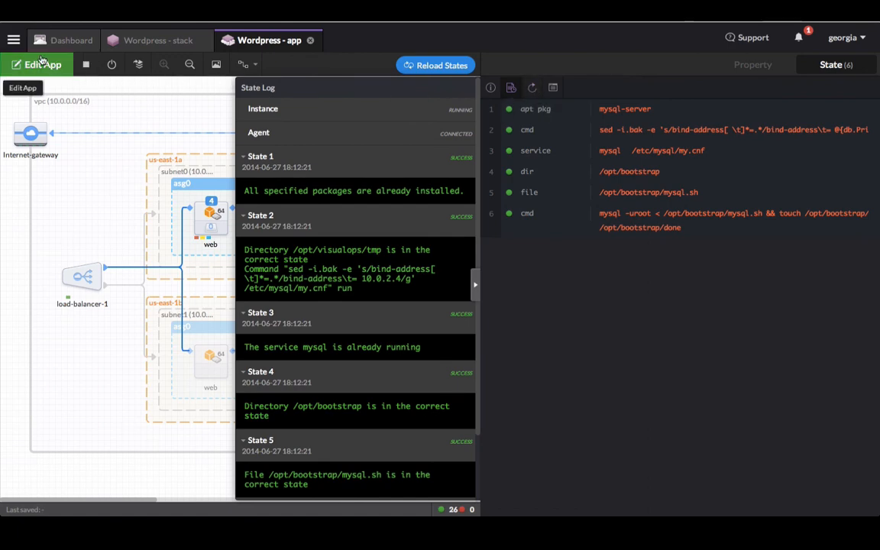
pyautogui.click(42, 64)
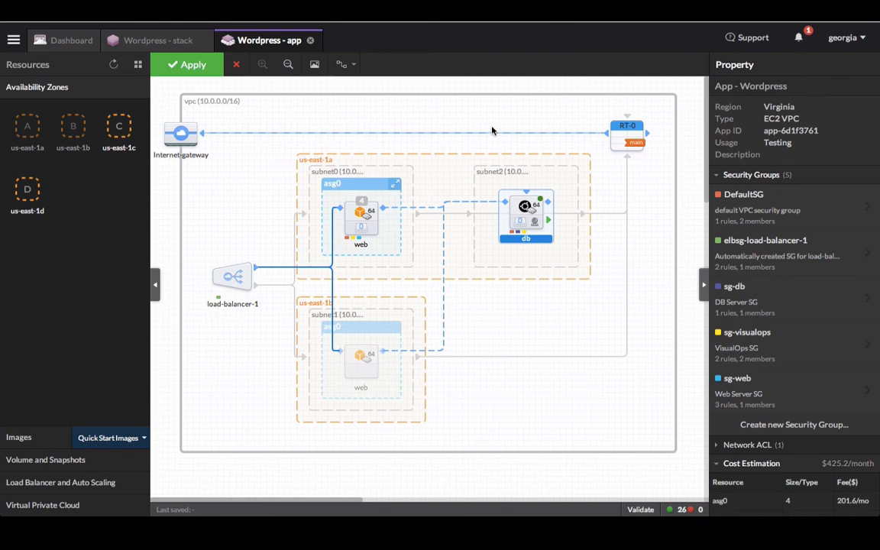
# - Discard the app edits and copy load-balancer-1's first DNS address into a new browser tab
pyautogui.click(237, 66)
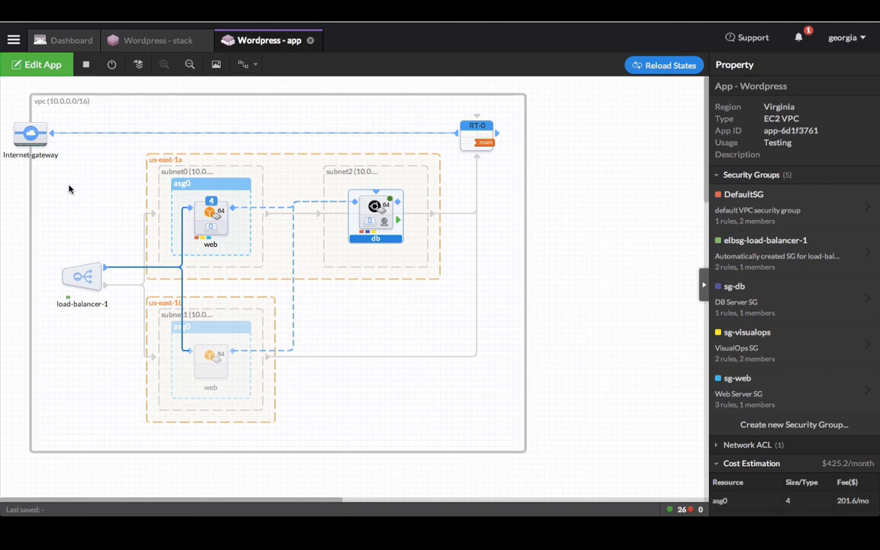
pyautogui.click(83, 276)
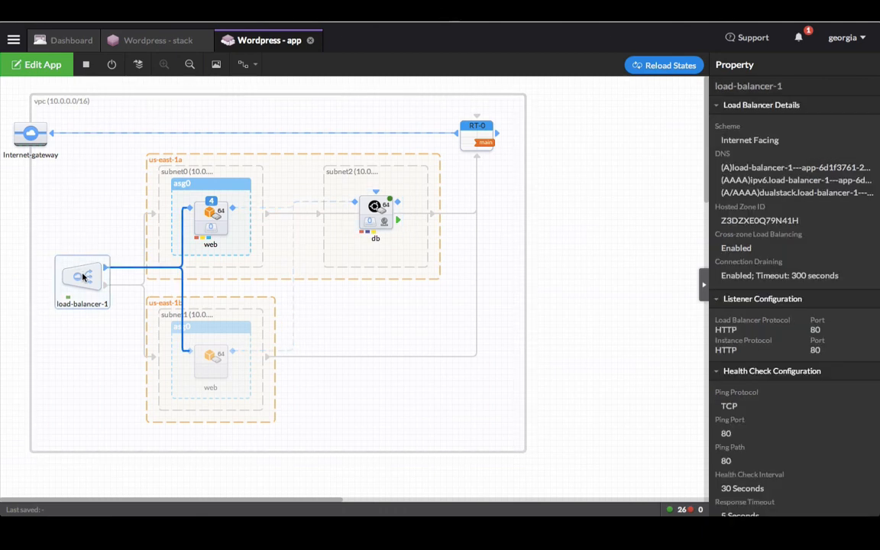
pyautogui.click(746, 170)
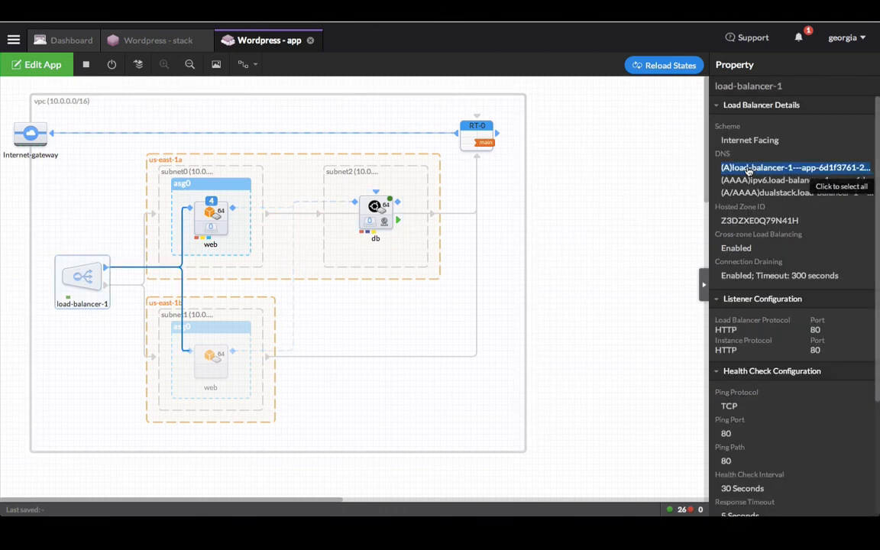
pyautogui.rightClick(746, 170)
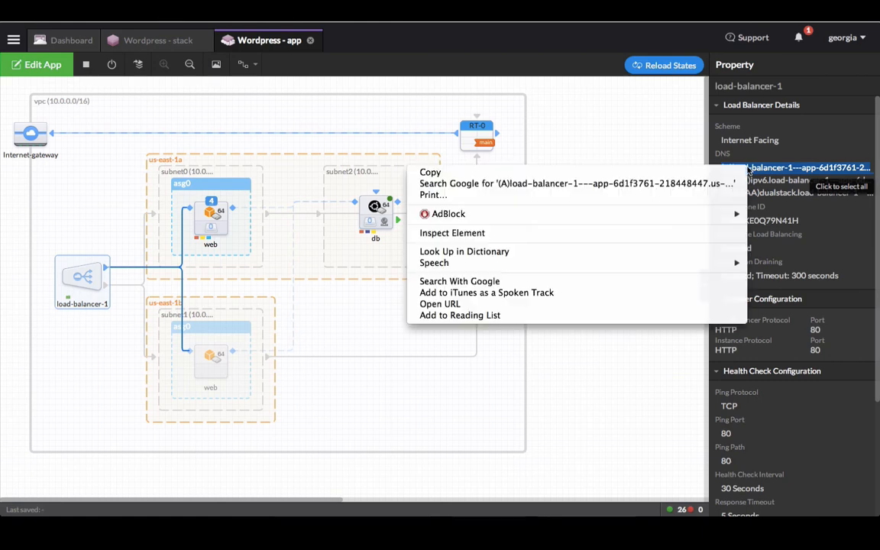
pyautogui.click(614, 175)
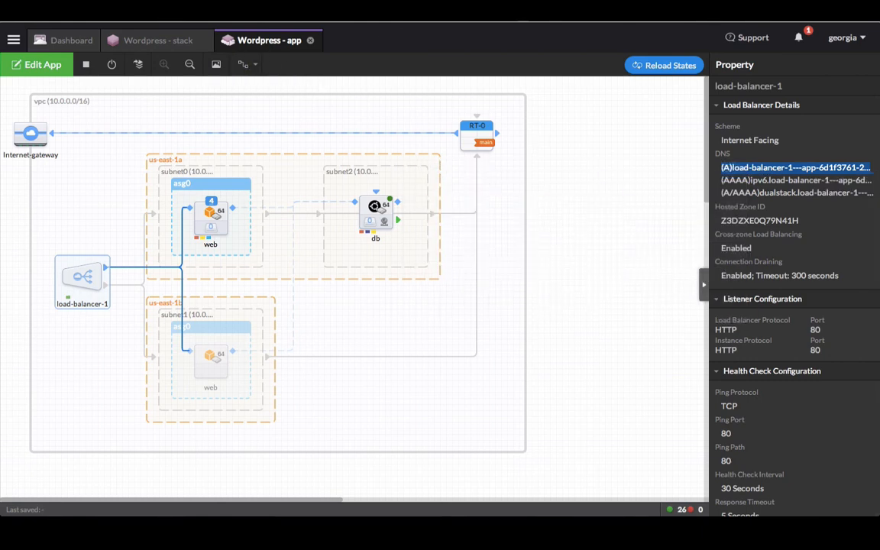
pyautogui.press('super+t')
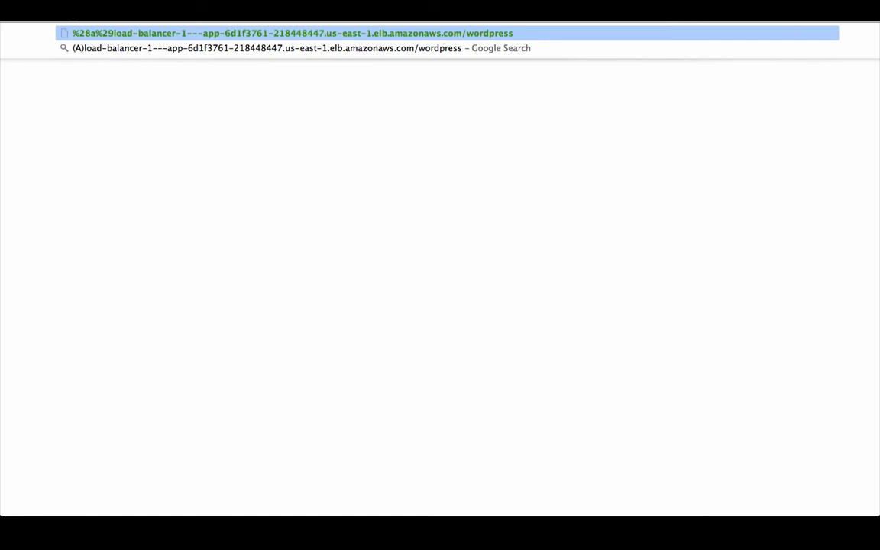
# - Load the load balancer's /wordpress URL without the (A) prefix and view the installation form
pyautogui.press('BackSpace')
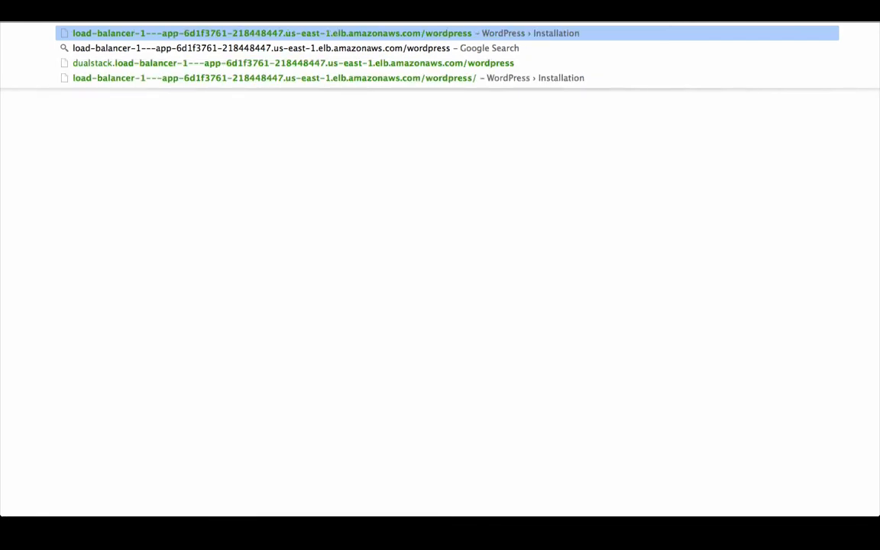
pyautogui.press('Return')
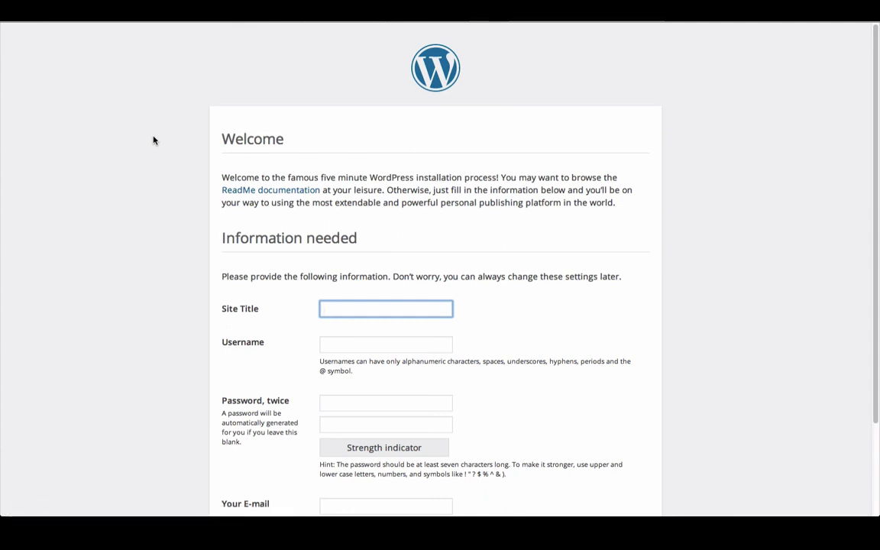
pyautogui.scroll(-3, 153, 140)
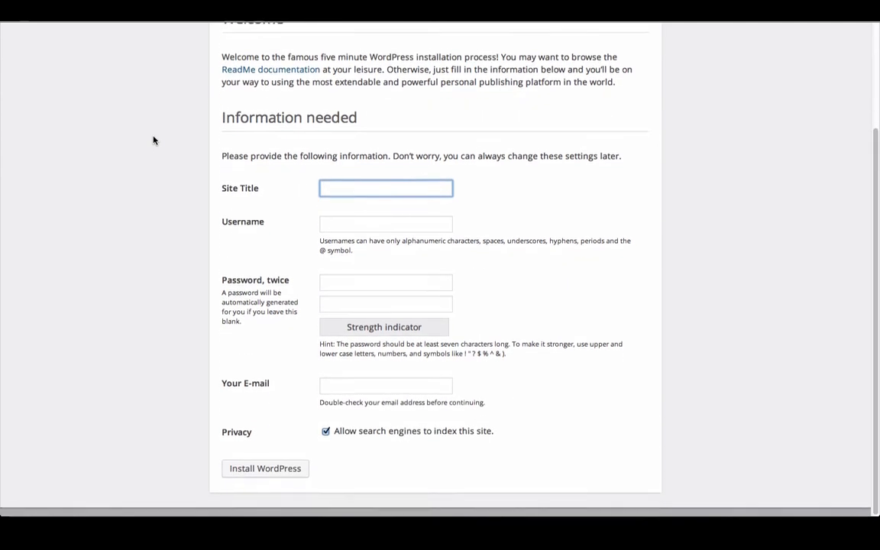
pyautogui.scroll(3, 152, 139)
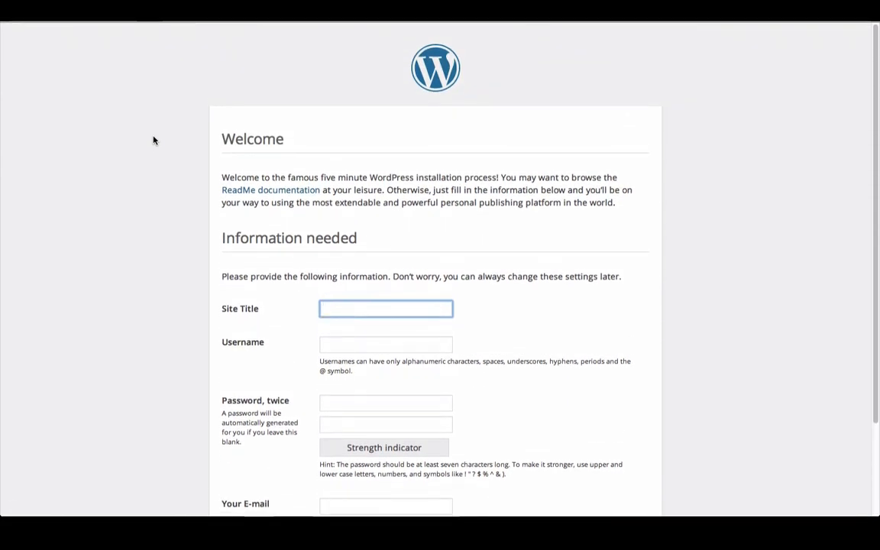